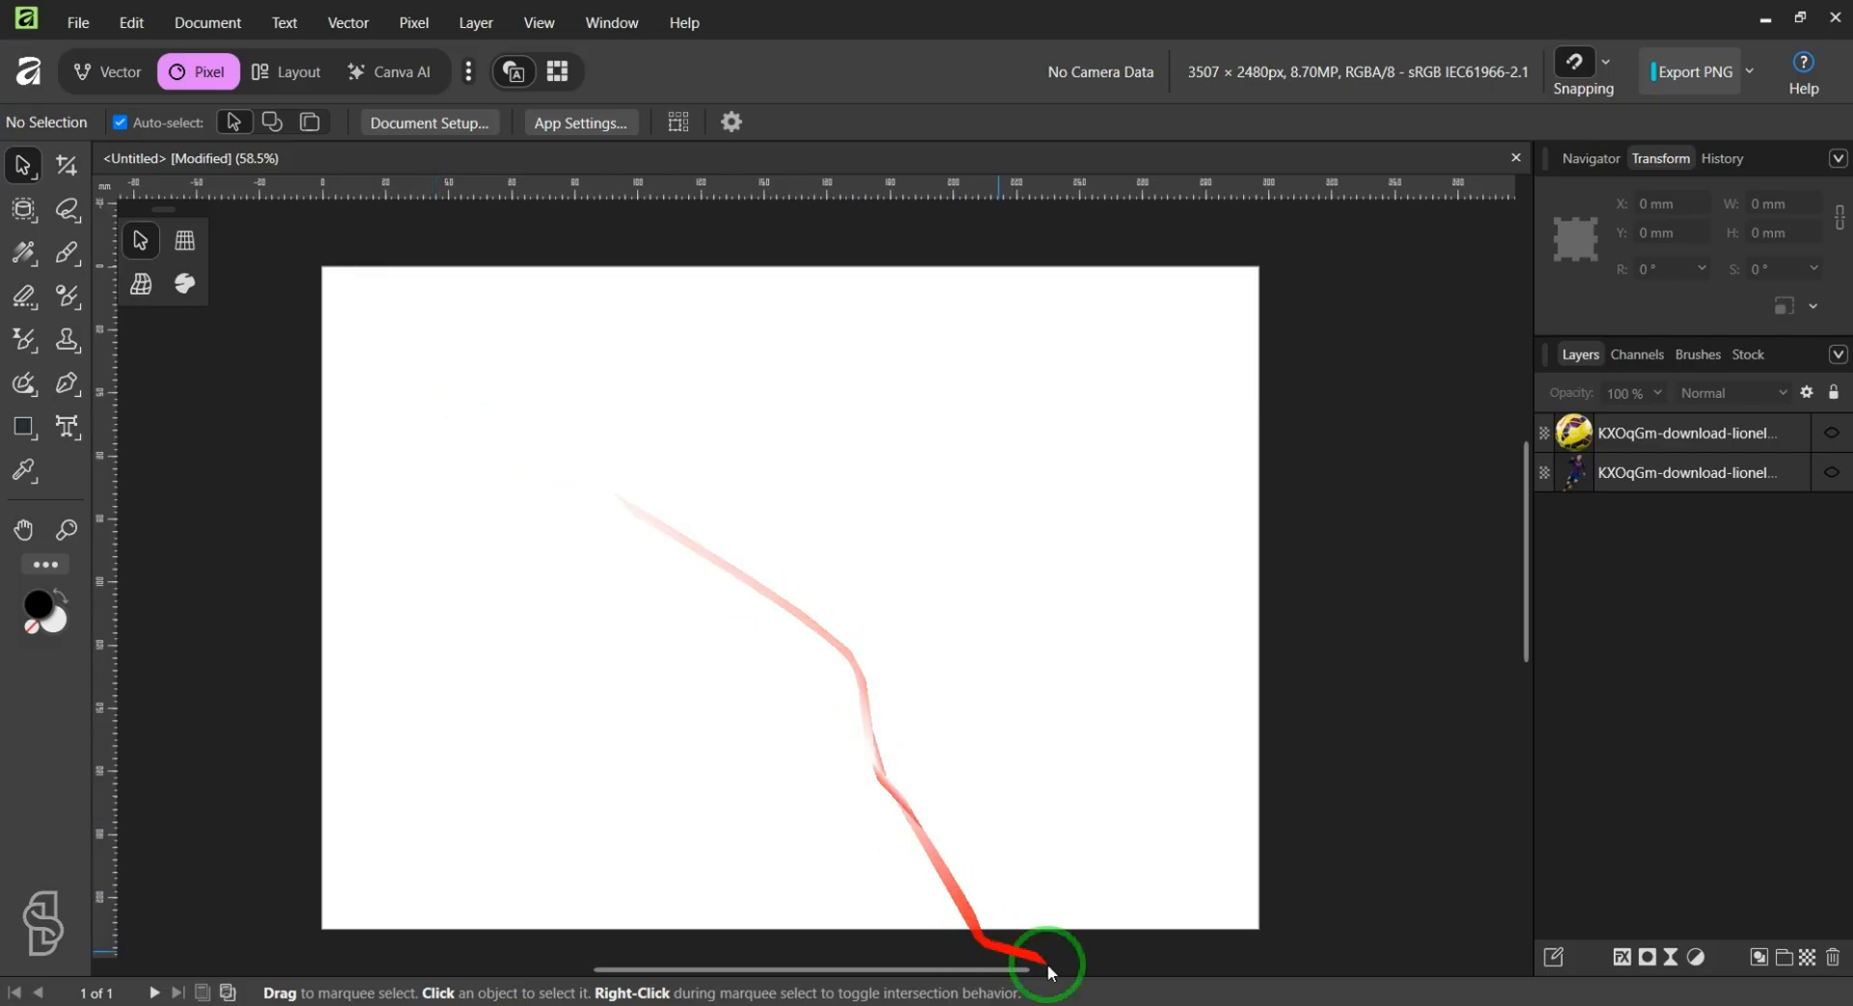
Step: Switch to the browser and look over the Affinity cheat sheets article and the Layout Studio tools sheet
{"action": "left_click", "coordinate": [1174, 1003]}
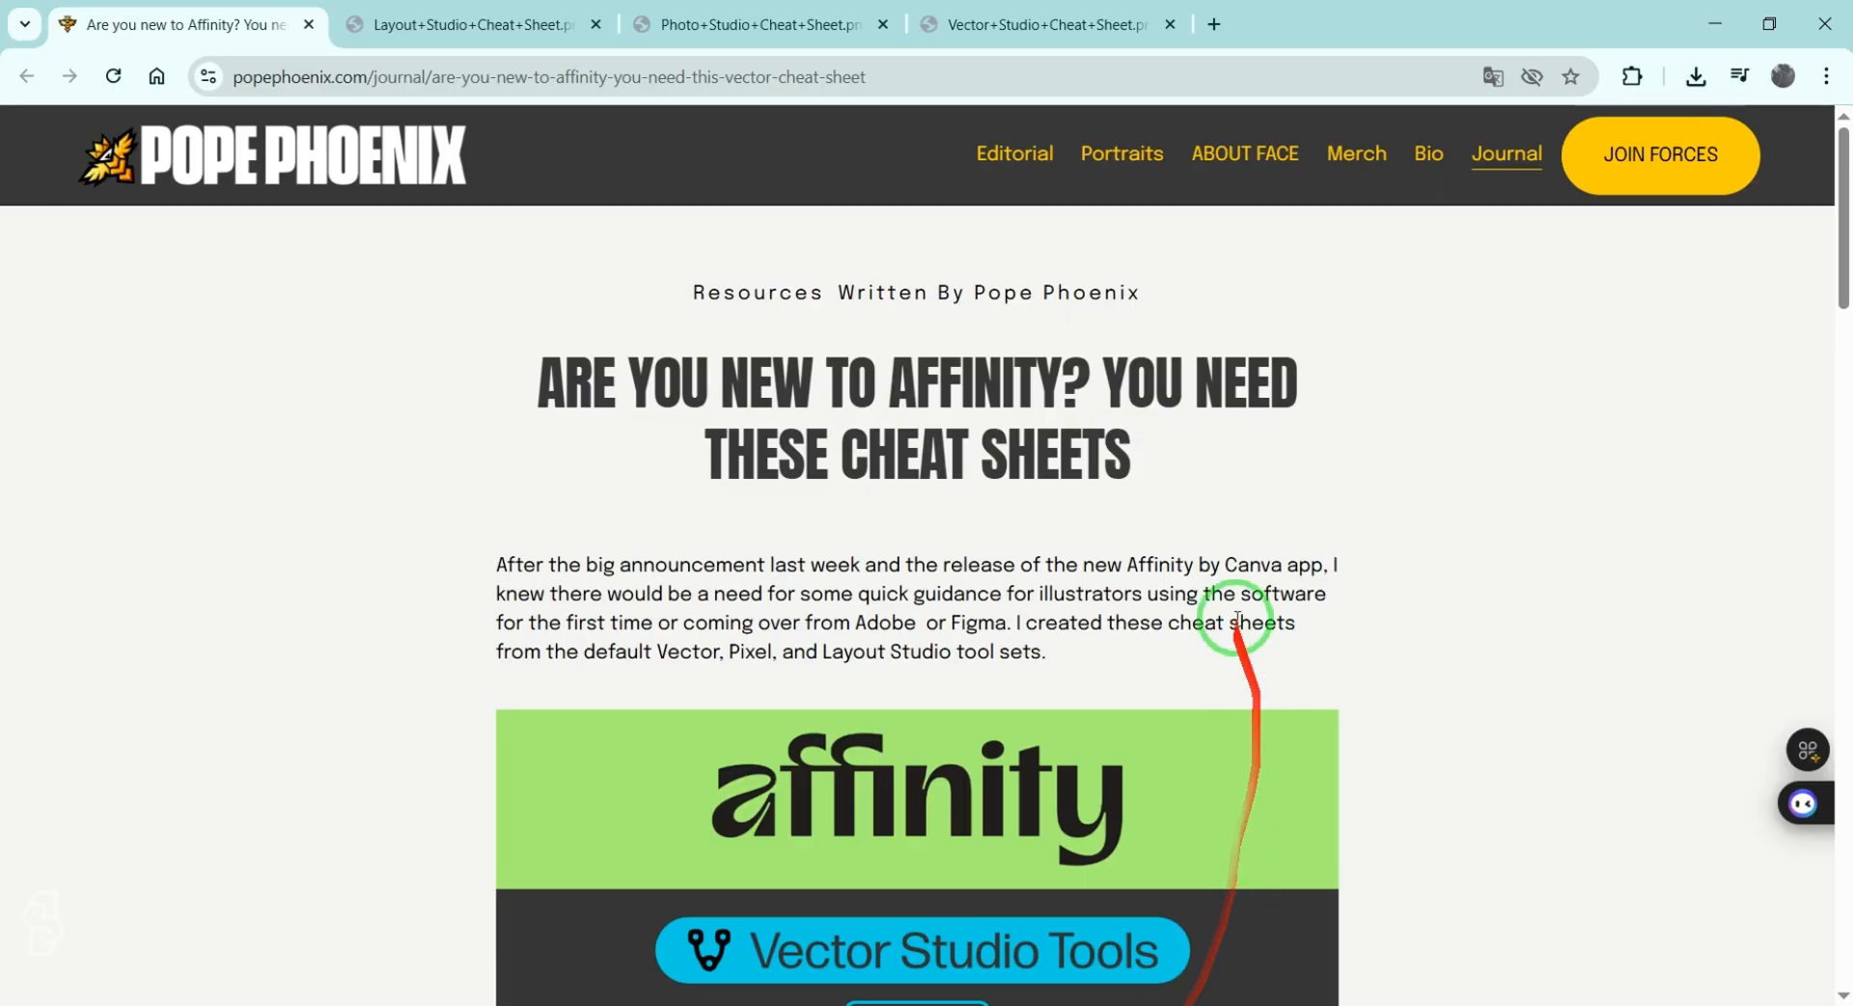
{"action": "scroll", "coordinate": [970, 362], "scroll_direction": "down", "scroll_amount": 3}
{"action": "scroll", "coordinate": [967, 391], "scroll_direction": "down", "scroll_amount": 3}
{"action": "left_click", "coordinate": [501, 24]}
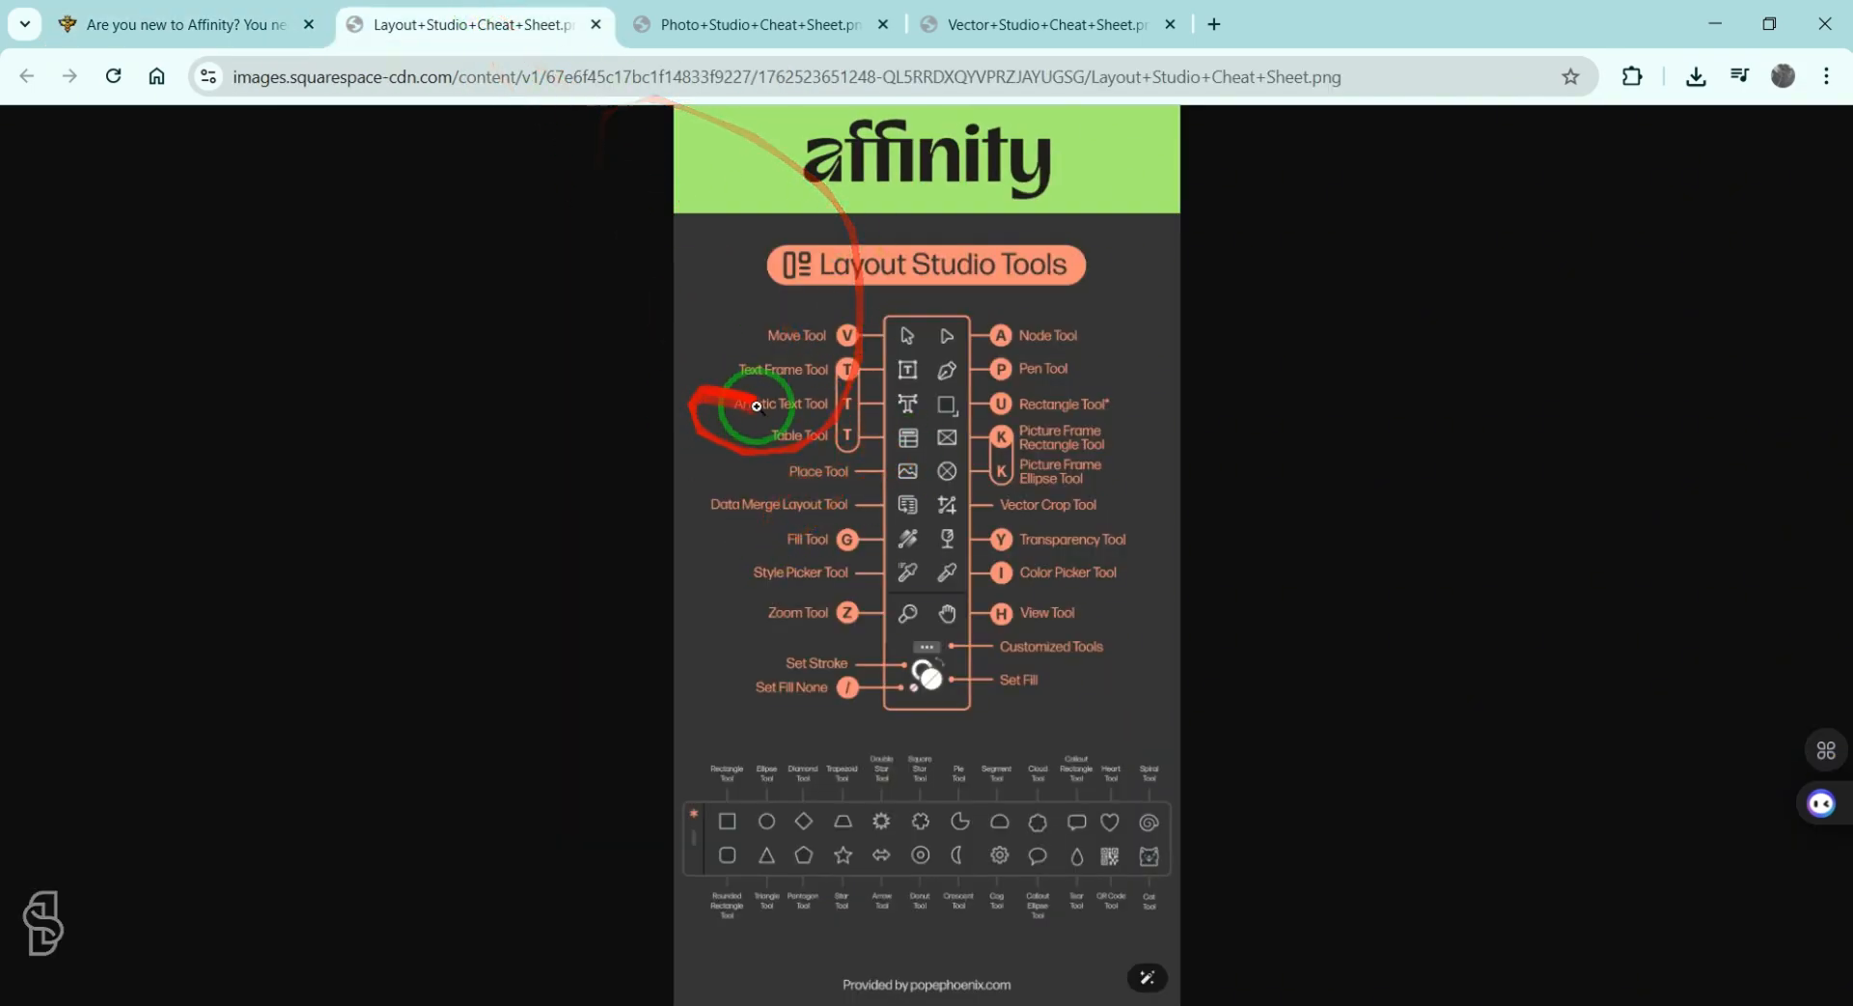
{"action": "left_click", "coordinate": [138, 12]}
{"action": "scroll", "coordinate": [364, 331], "scroll_direction": "up", "scroll_amount": 5}
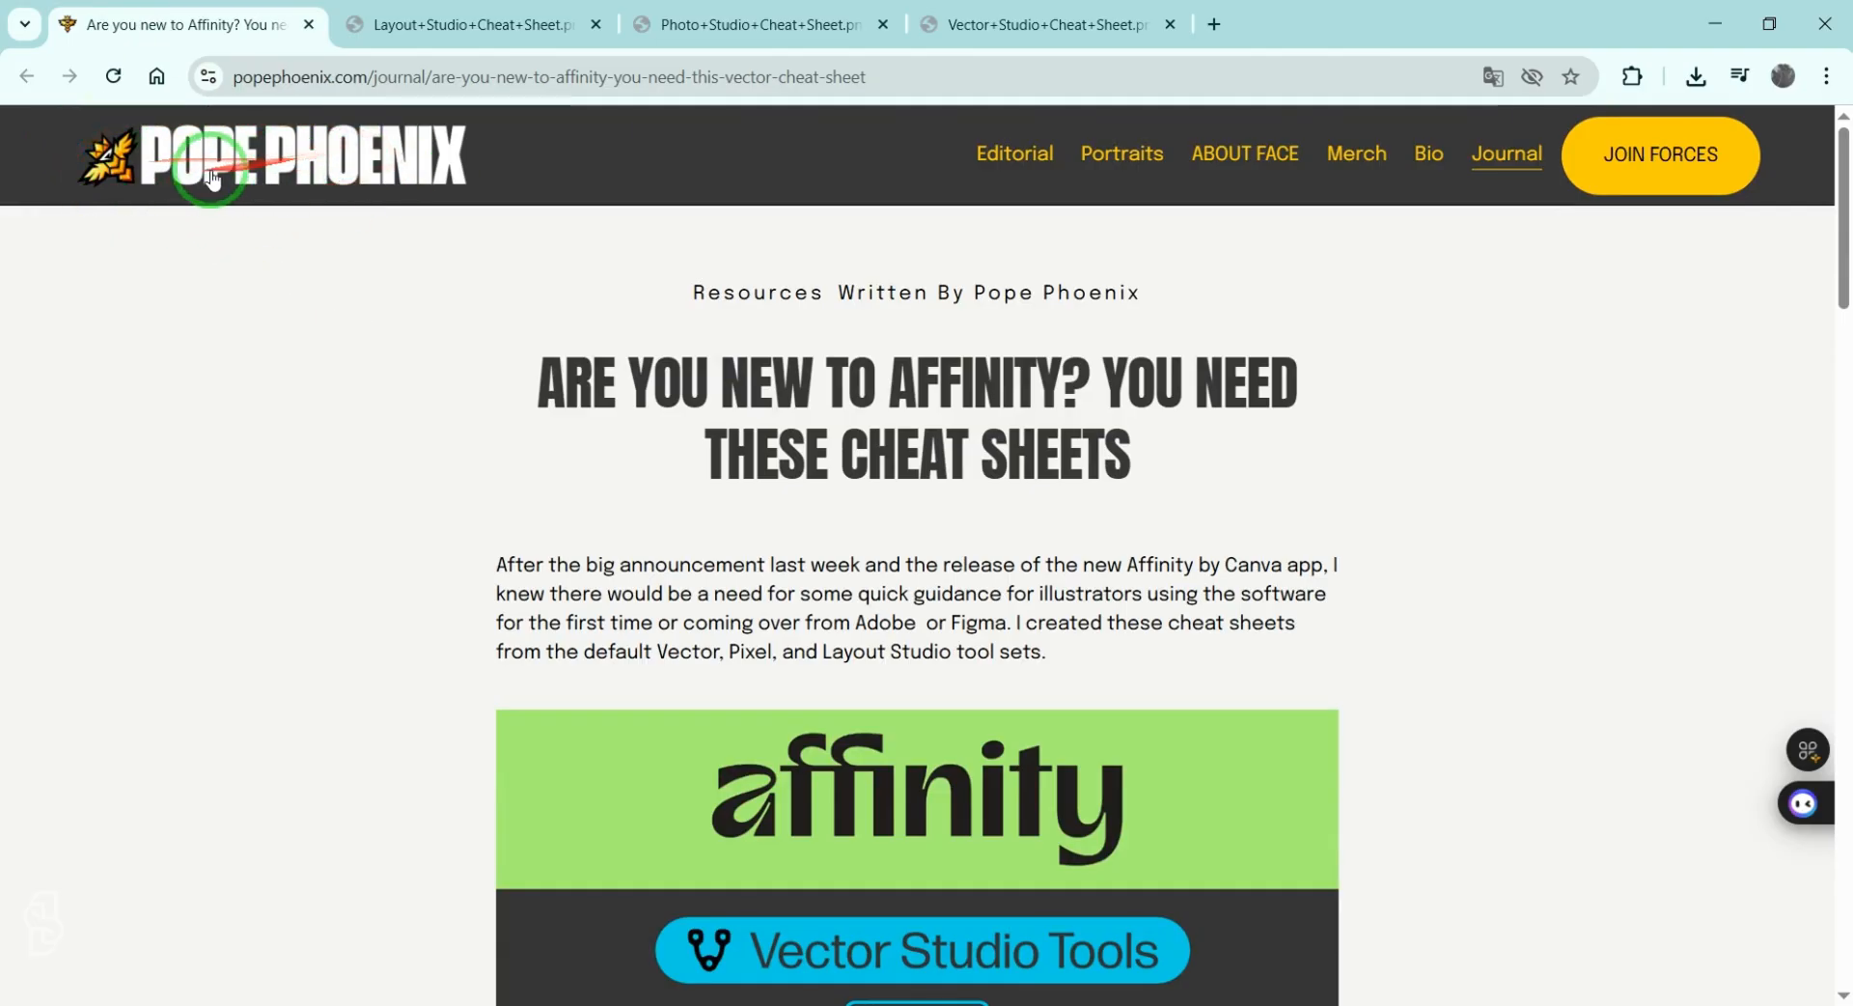
{"action": "left_click", "coordinate": [417, 25]}
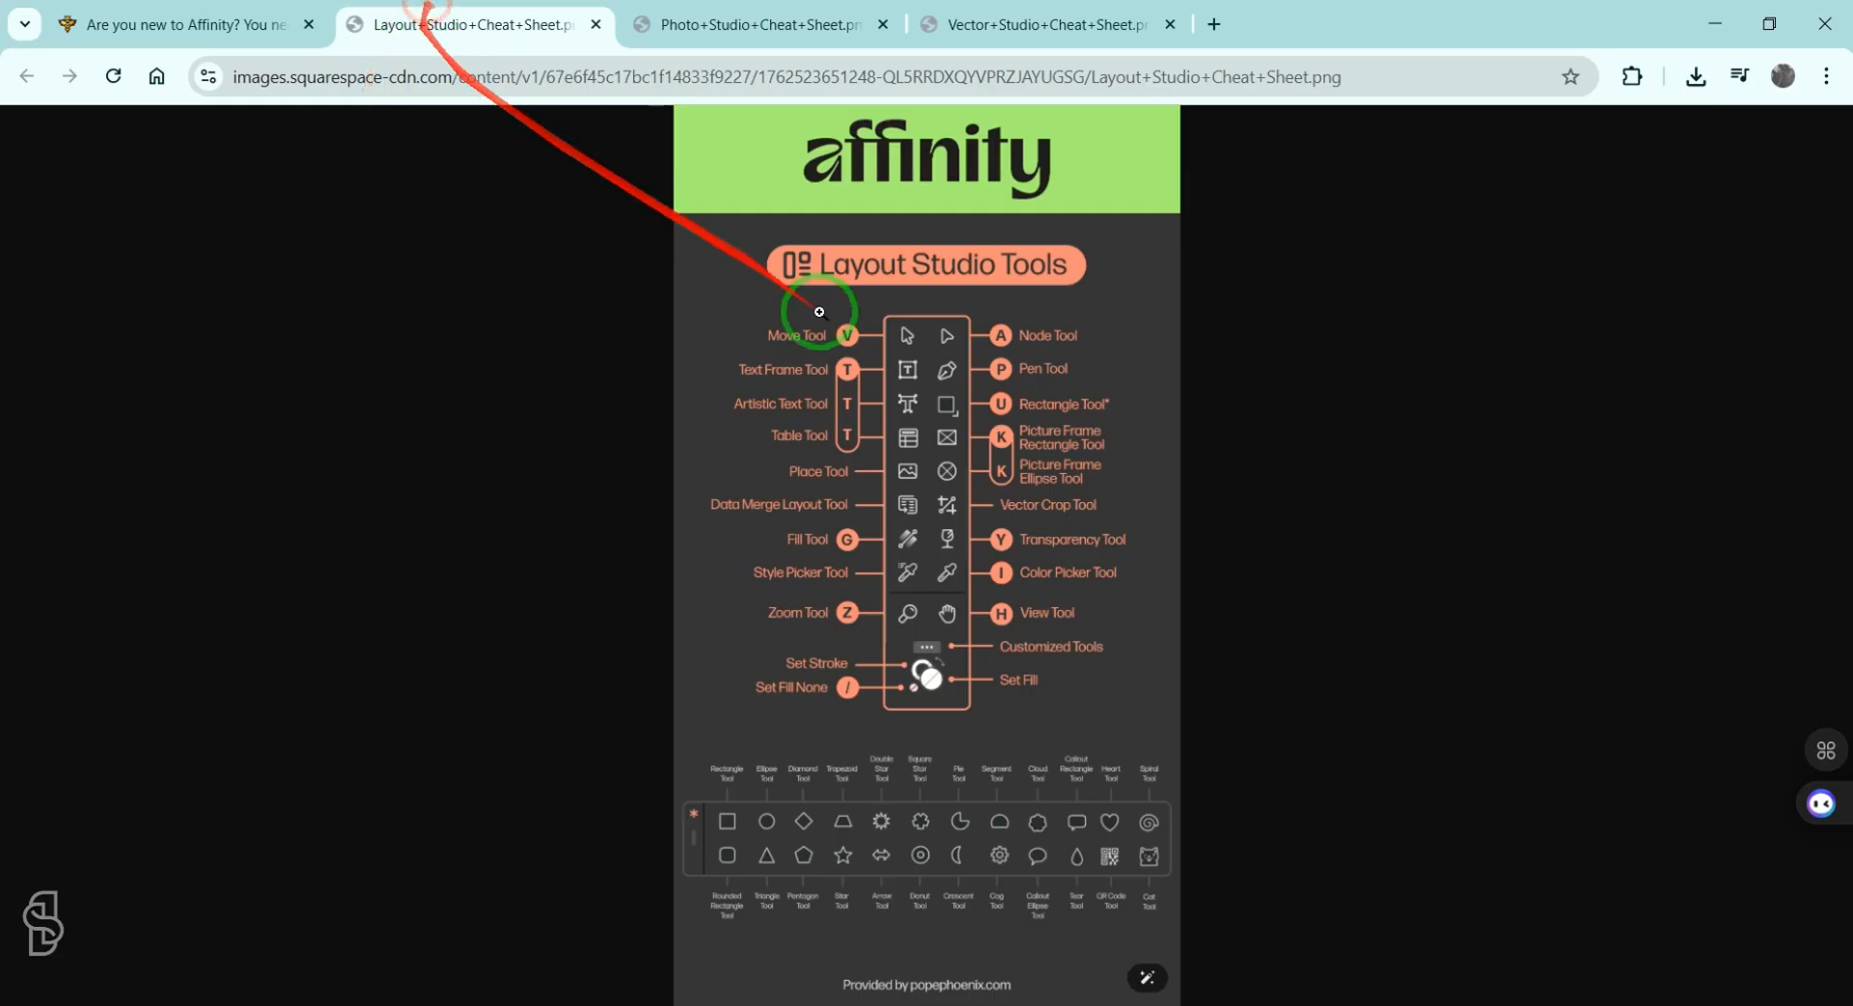
Step: Examine the Pixel Studio tools cheat sheet up close from its start to its end, plus the Vector Studio tools sheet
{"action": "left_click", "coordinate": [772, 25]}
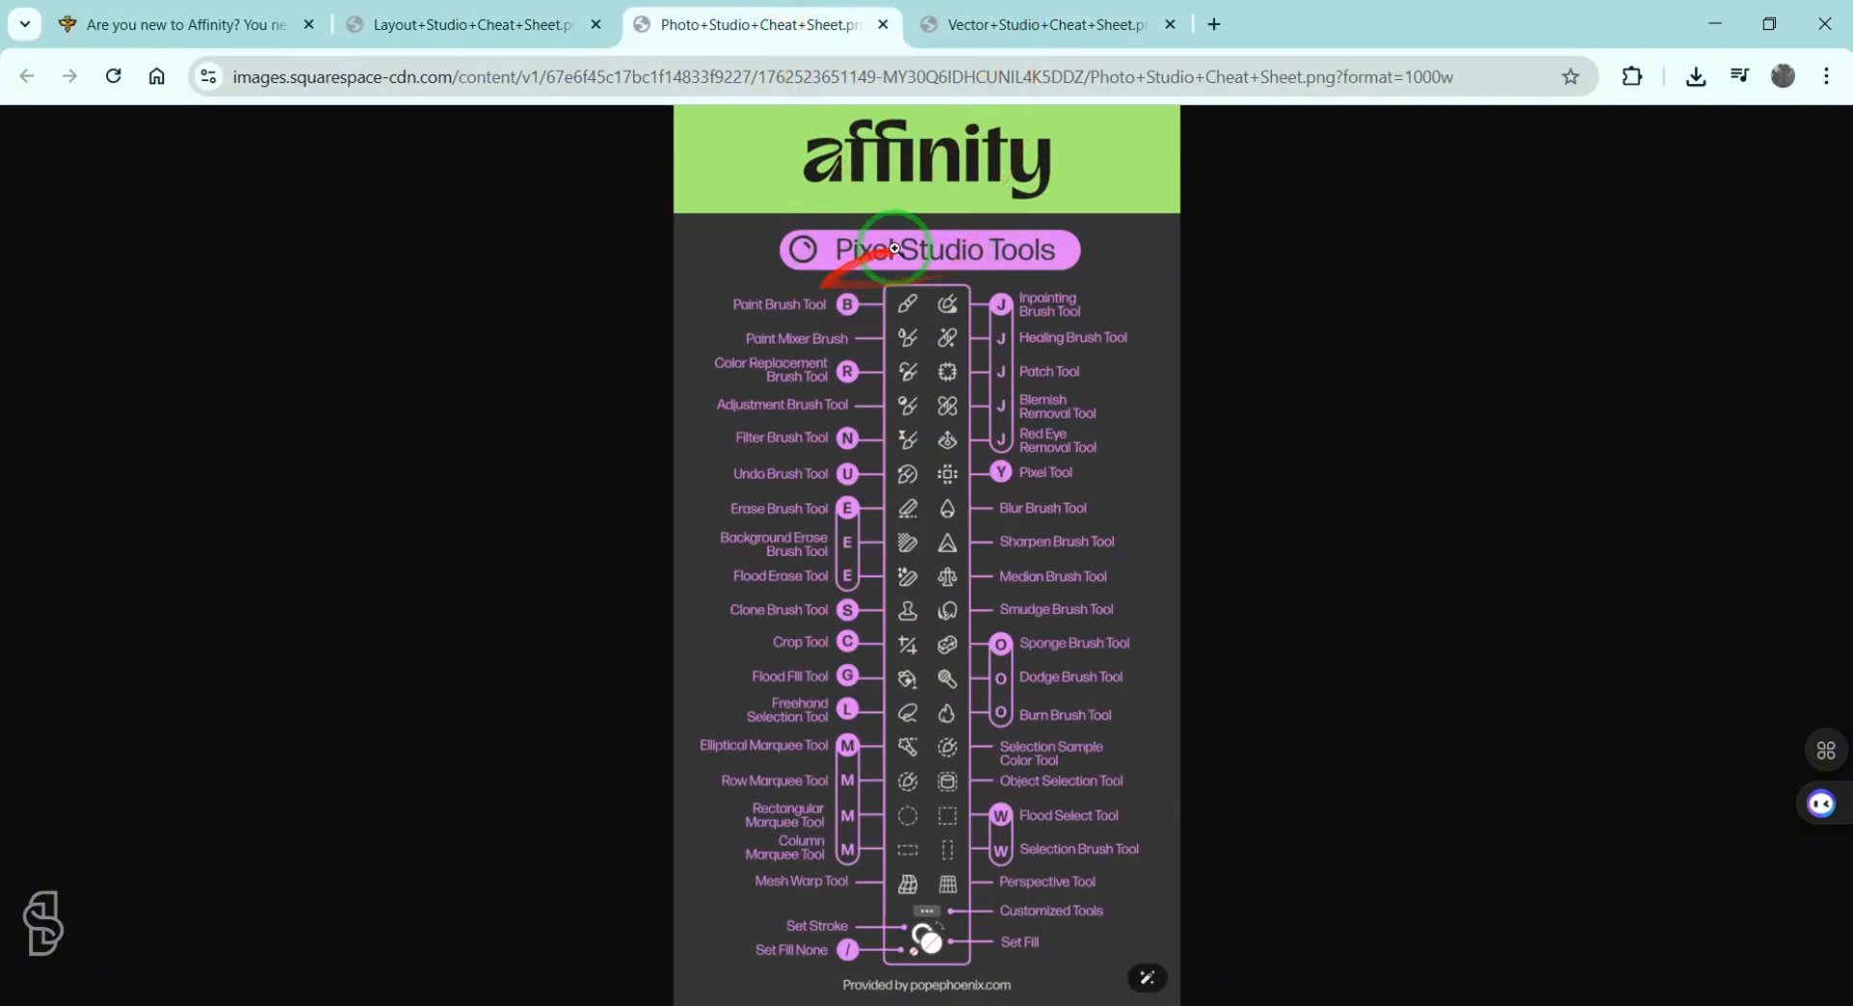
{"action": "left_click", "coordinate": [912, 319]}
{"action": "scroll", "coordinate": [859, 444], "scroll_direction": "down", "scroll_amount": 2}
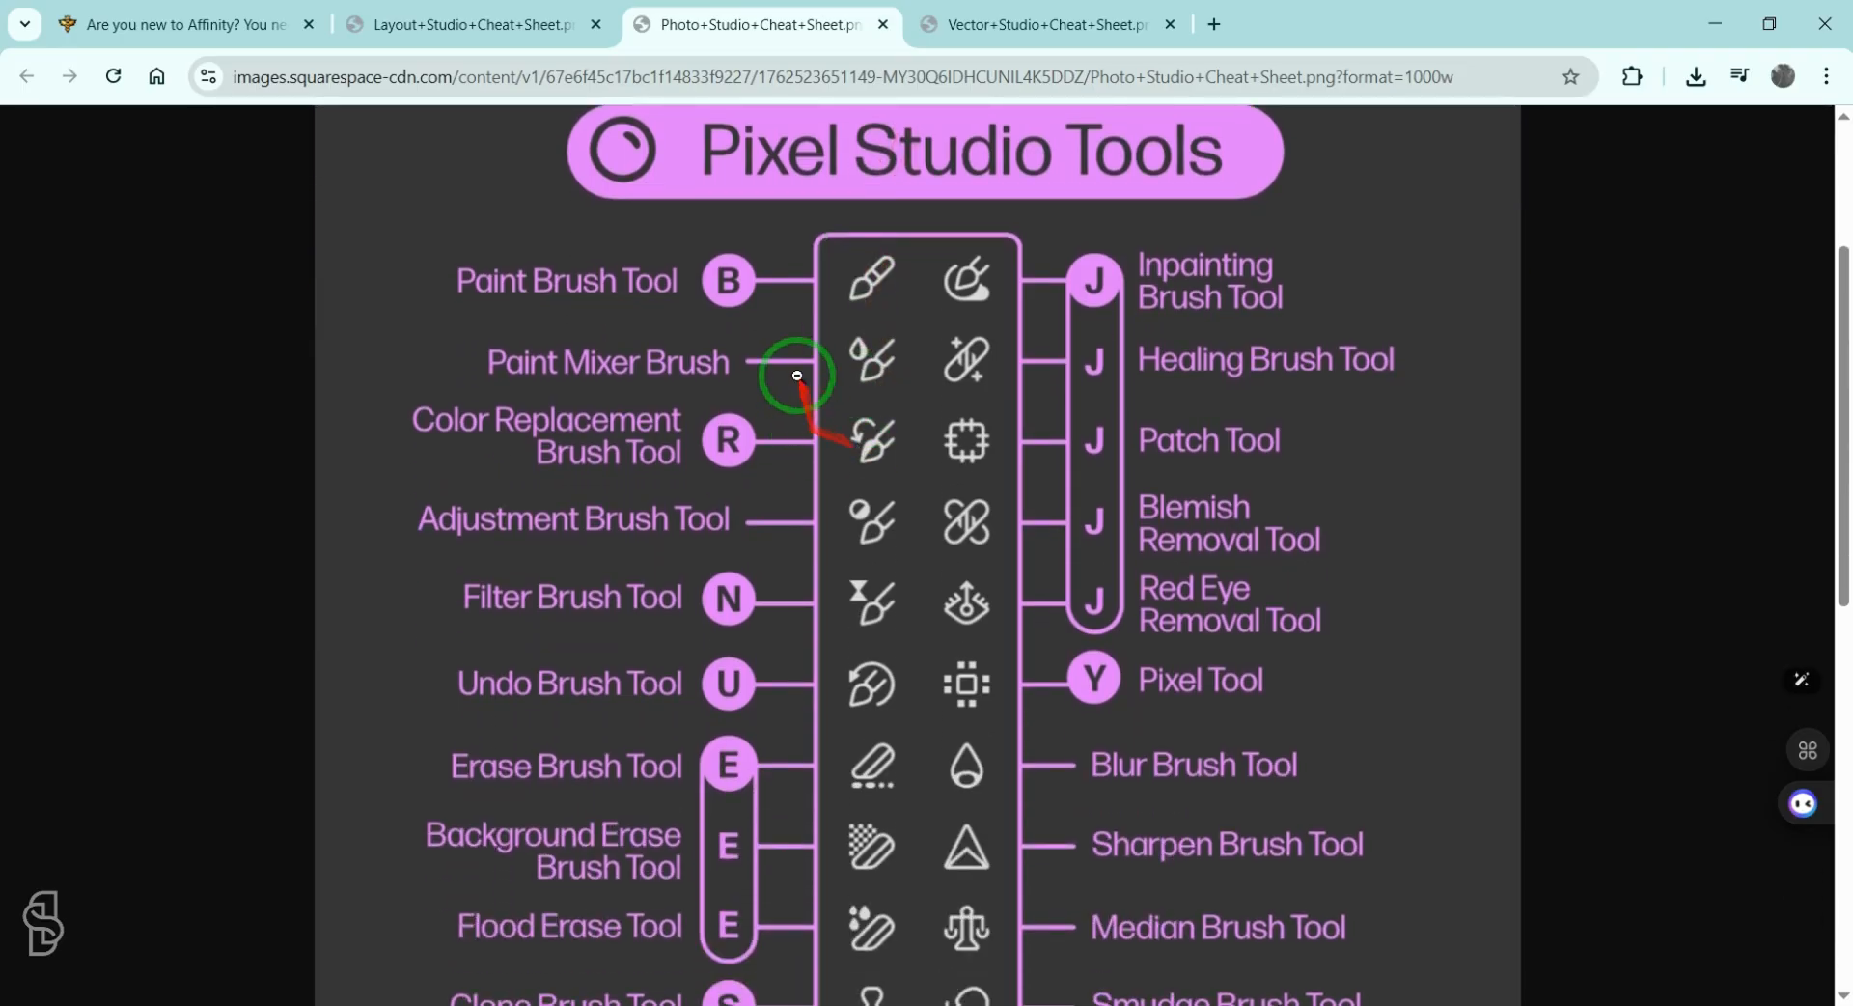
{"action": "scroll", "coordinate": [898, 599], "scroll_direction": "down", "scroll_amount": 5}
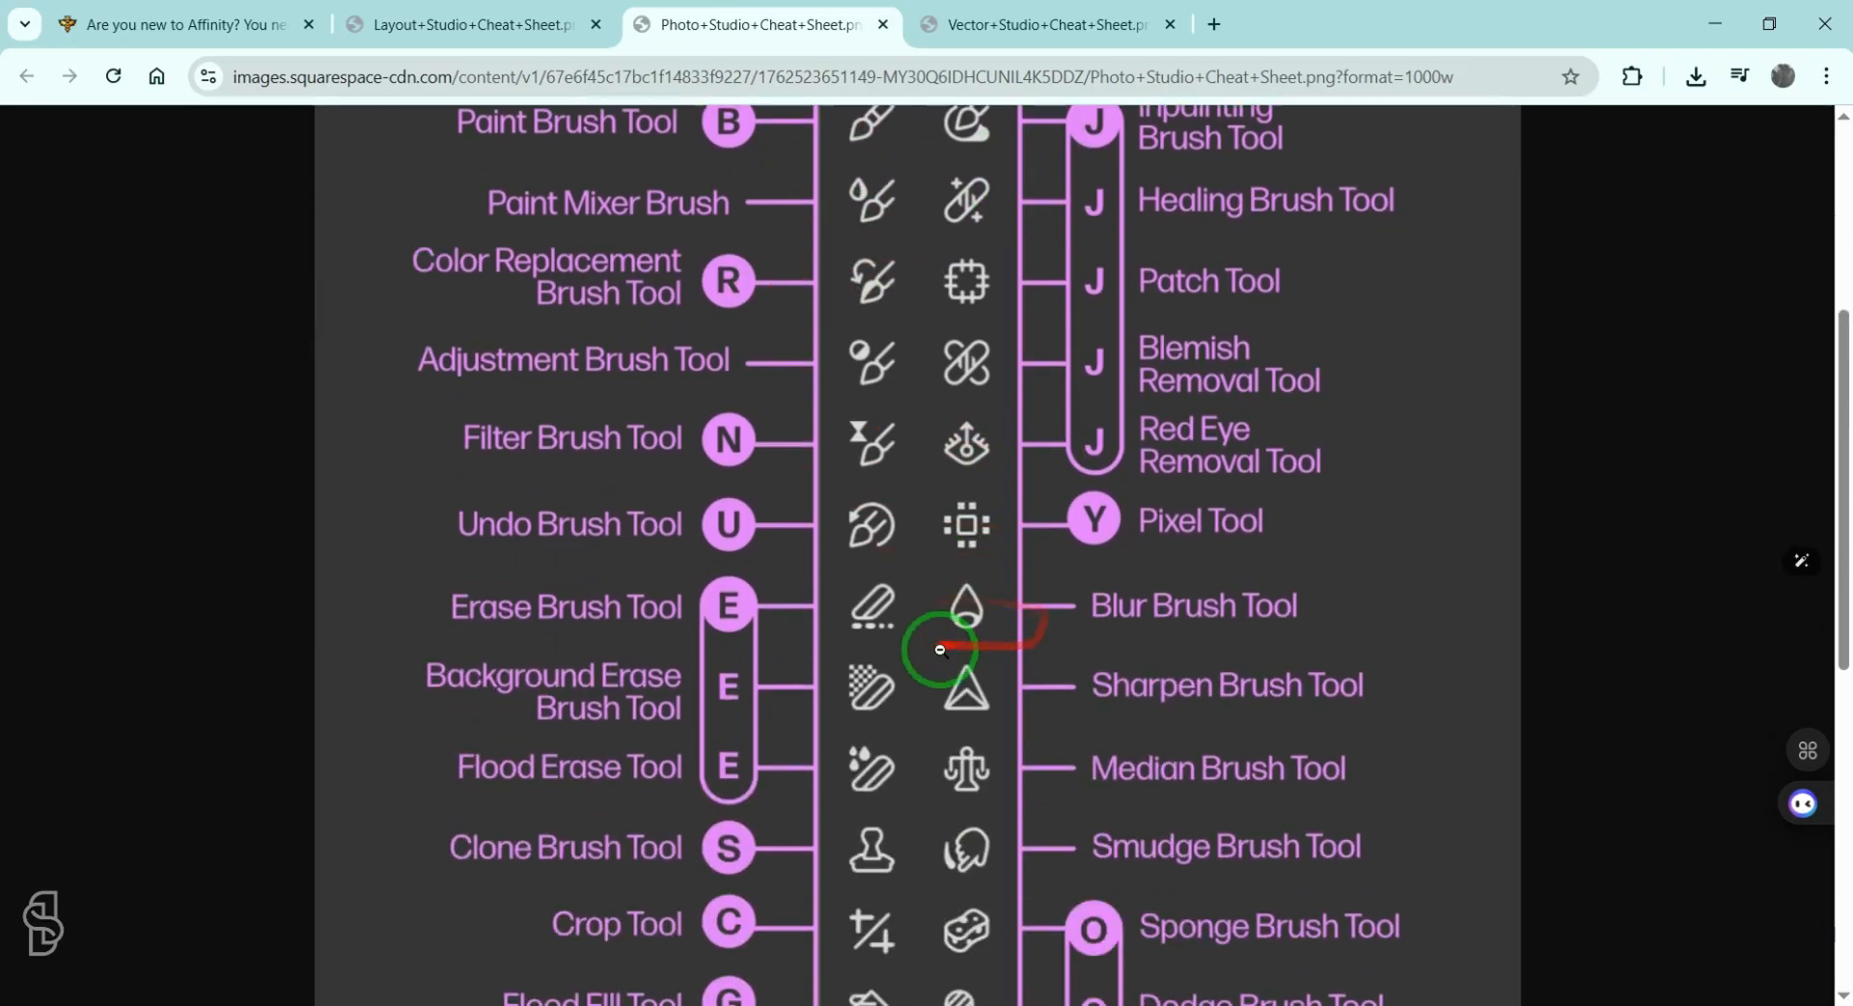
{"action": "scroll", "coordinate": [894, 645], "scroll_direction": "down", "scroll_amount": 4}
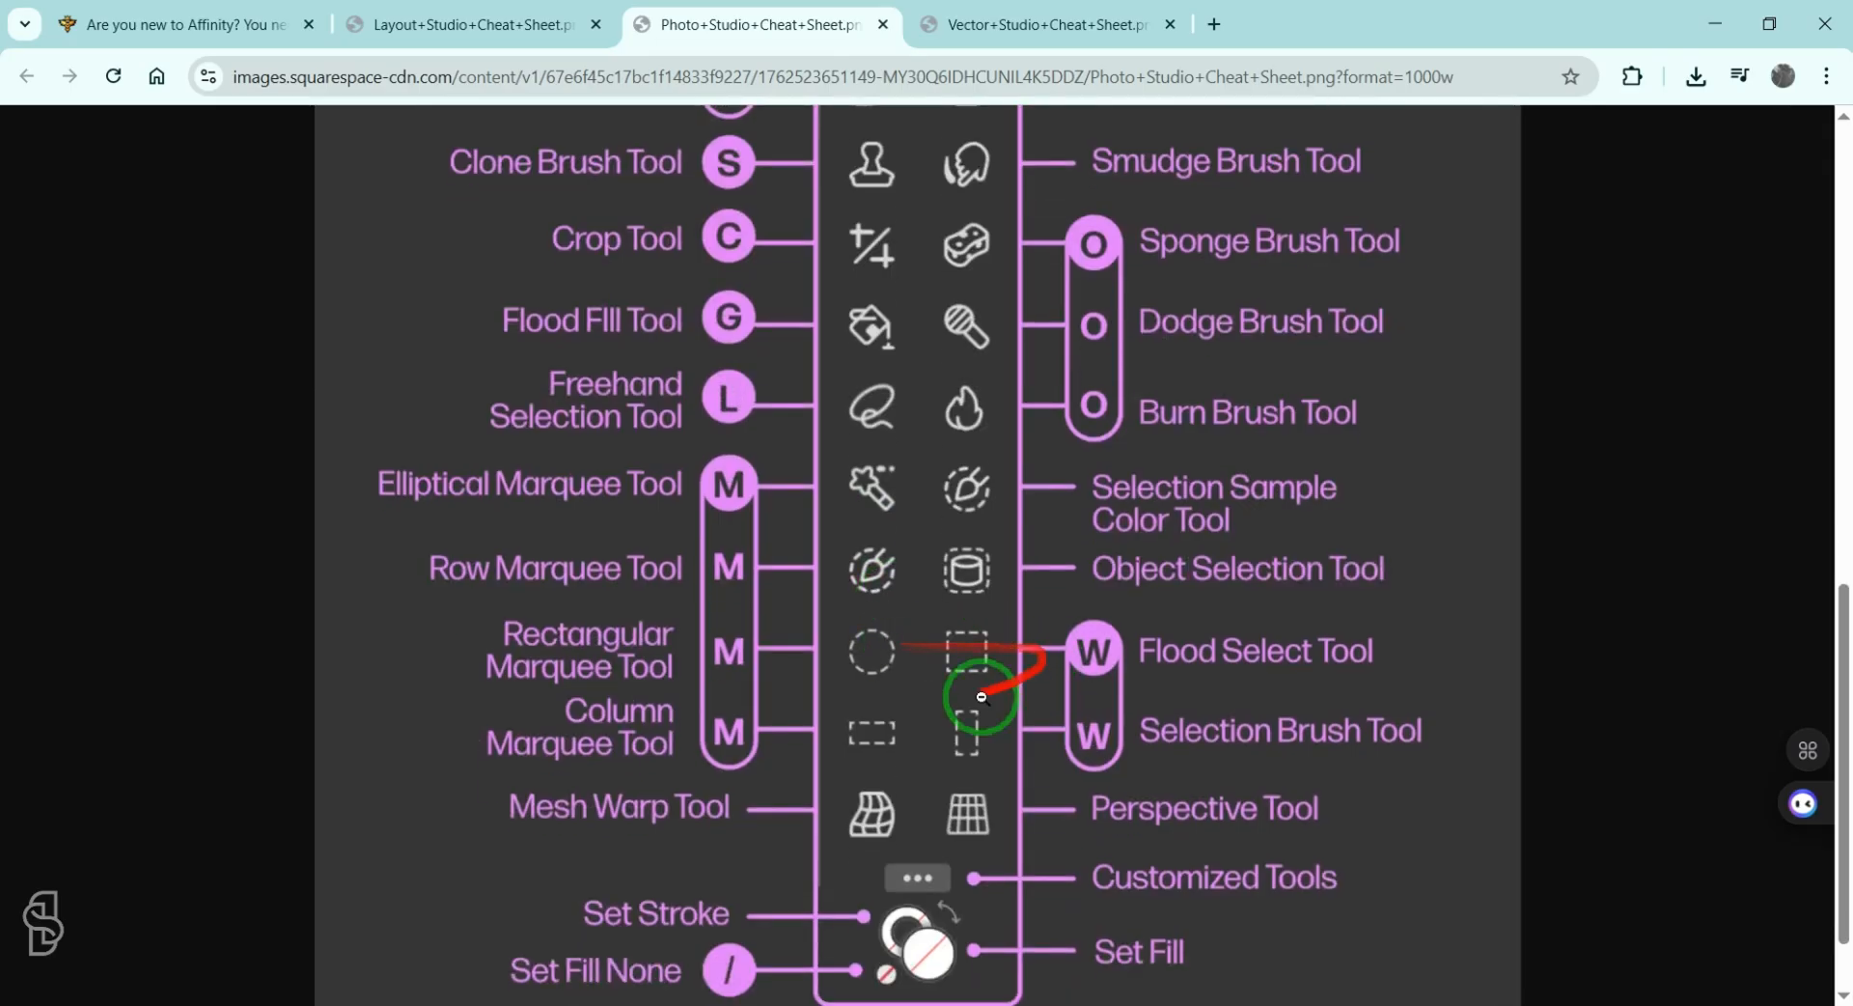
{"action": "scroll", "coordinate": [879, 666], "scroll_direction": "down", "scroll_amount": 1}
{"action": "scroll", "coordinate": [872, 682], "scroll_direction": "up", "scroll_amount": 11}
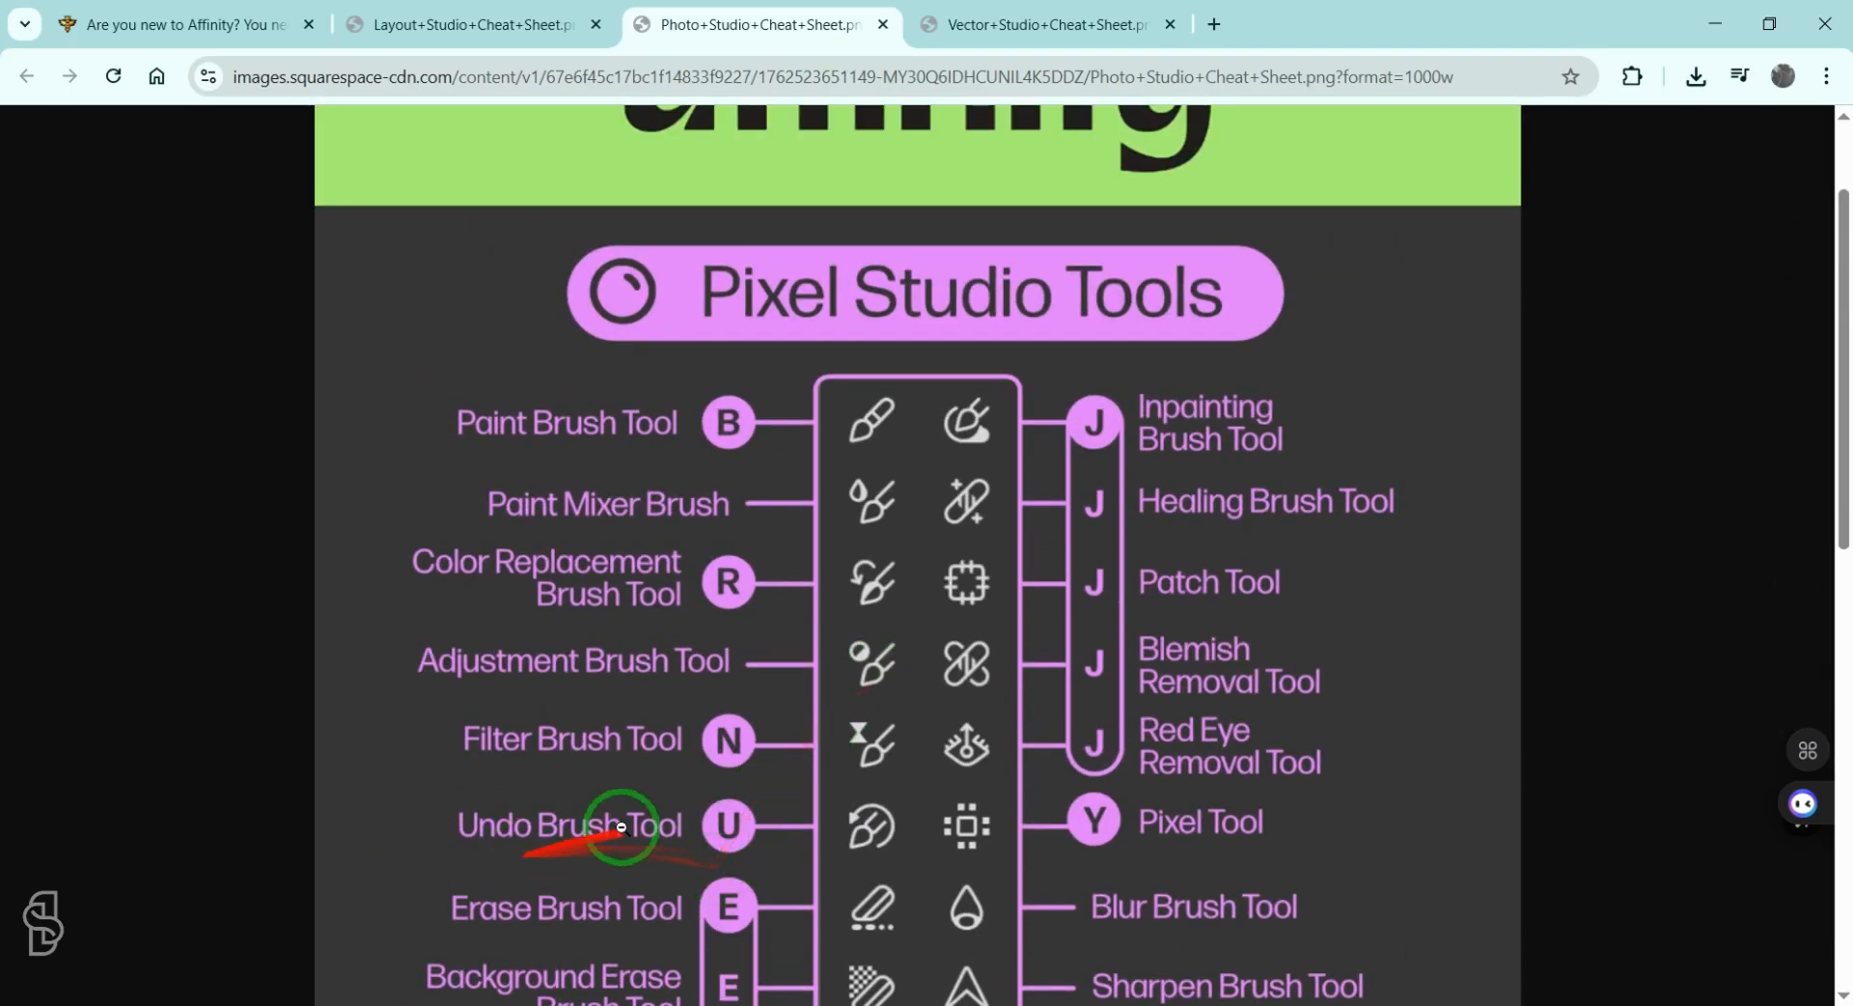
{"action": "left_click", "coordinate": [773, 492]}
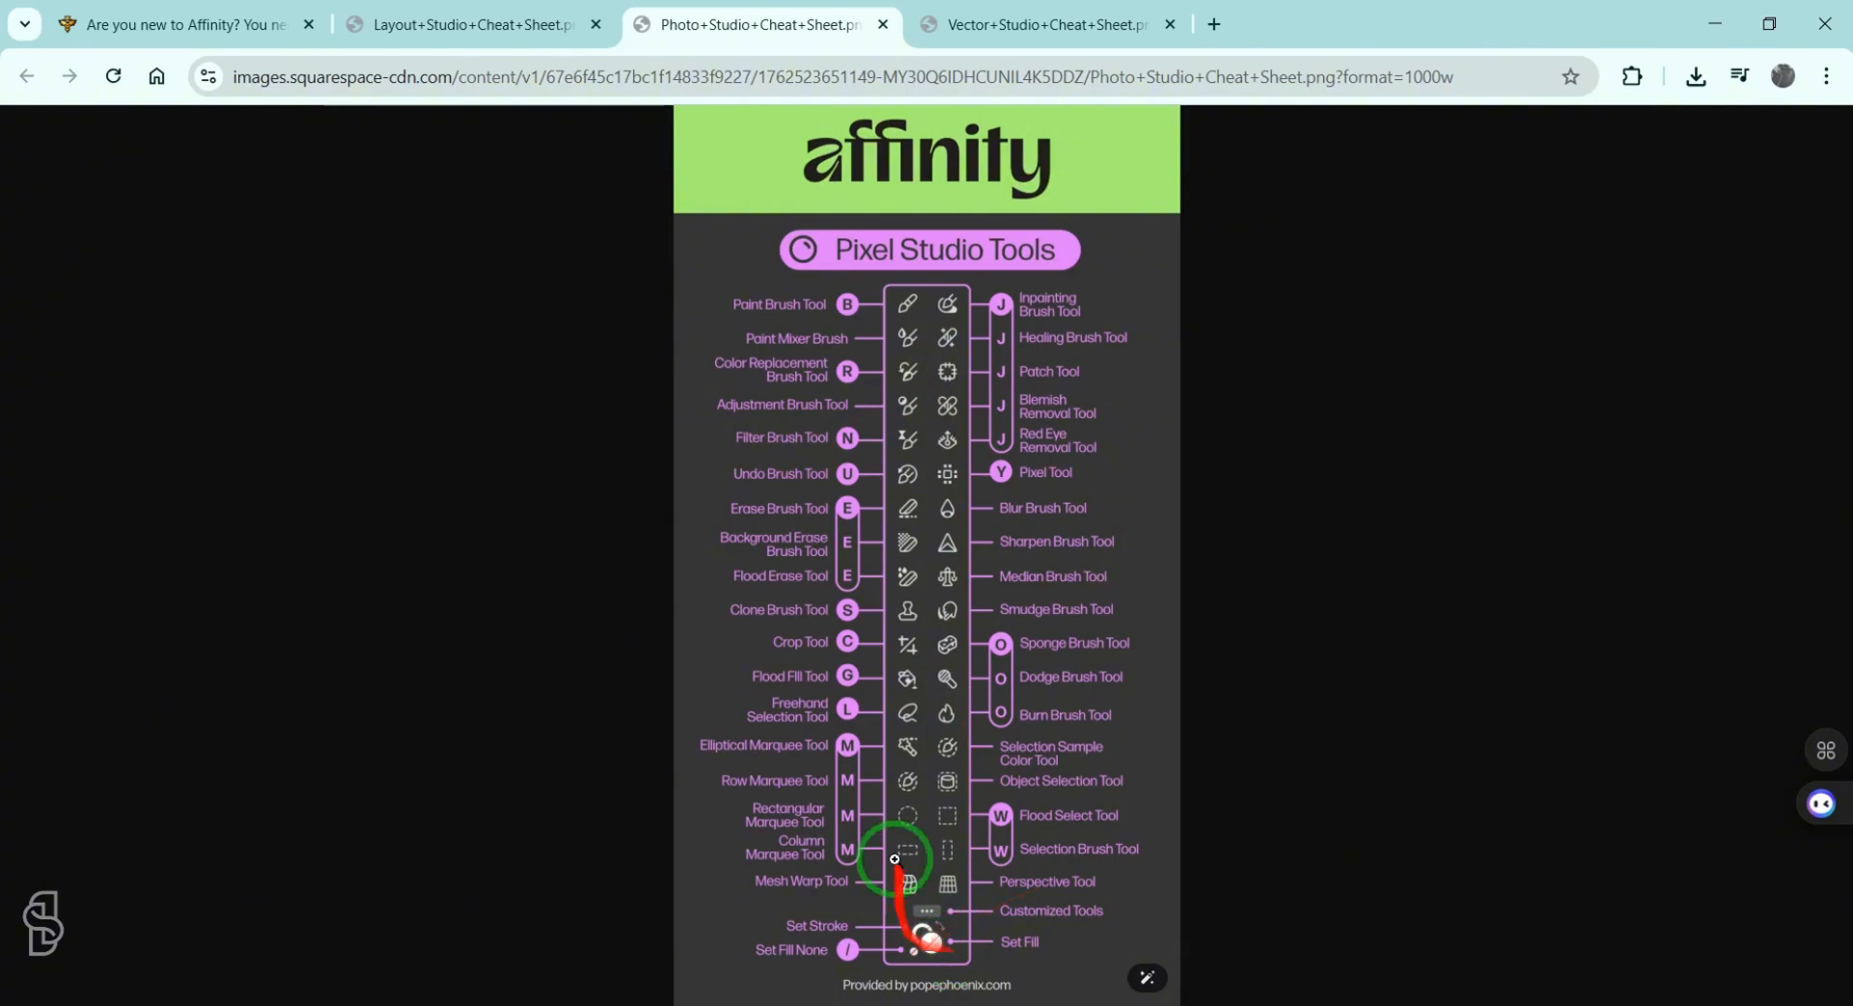
{"action": "left_click", "coordinate": [1042, 25]}
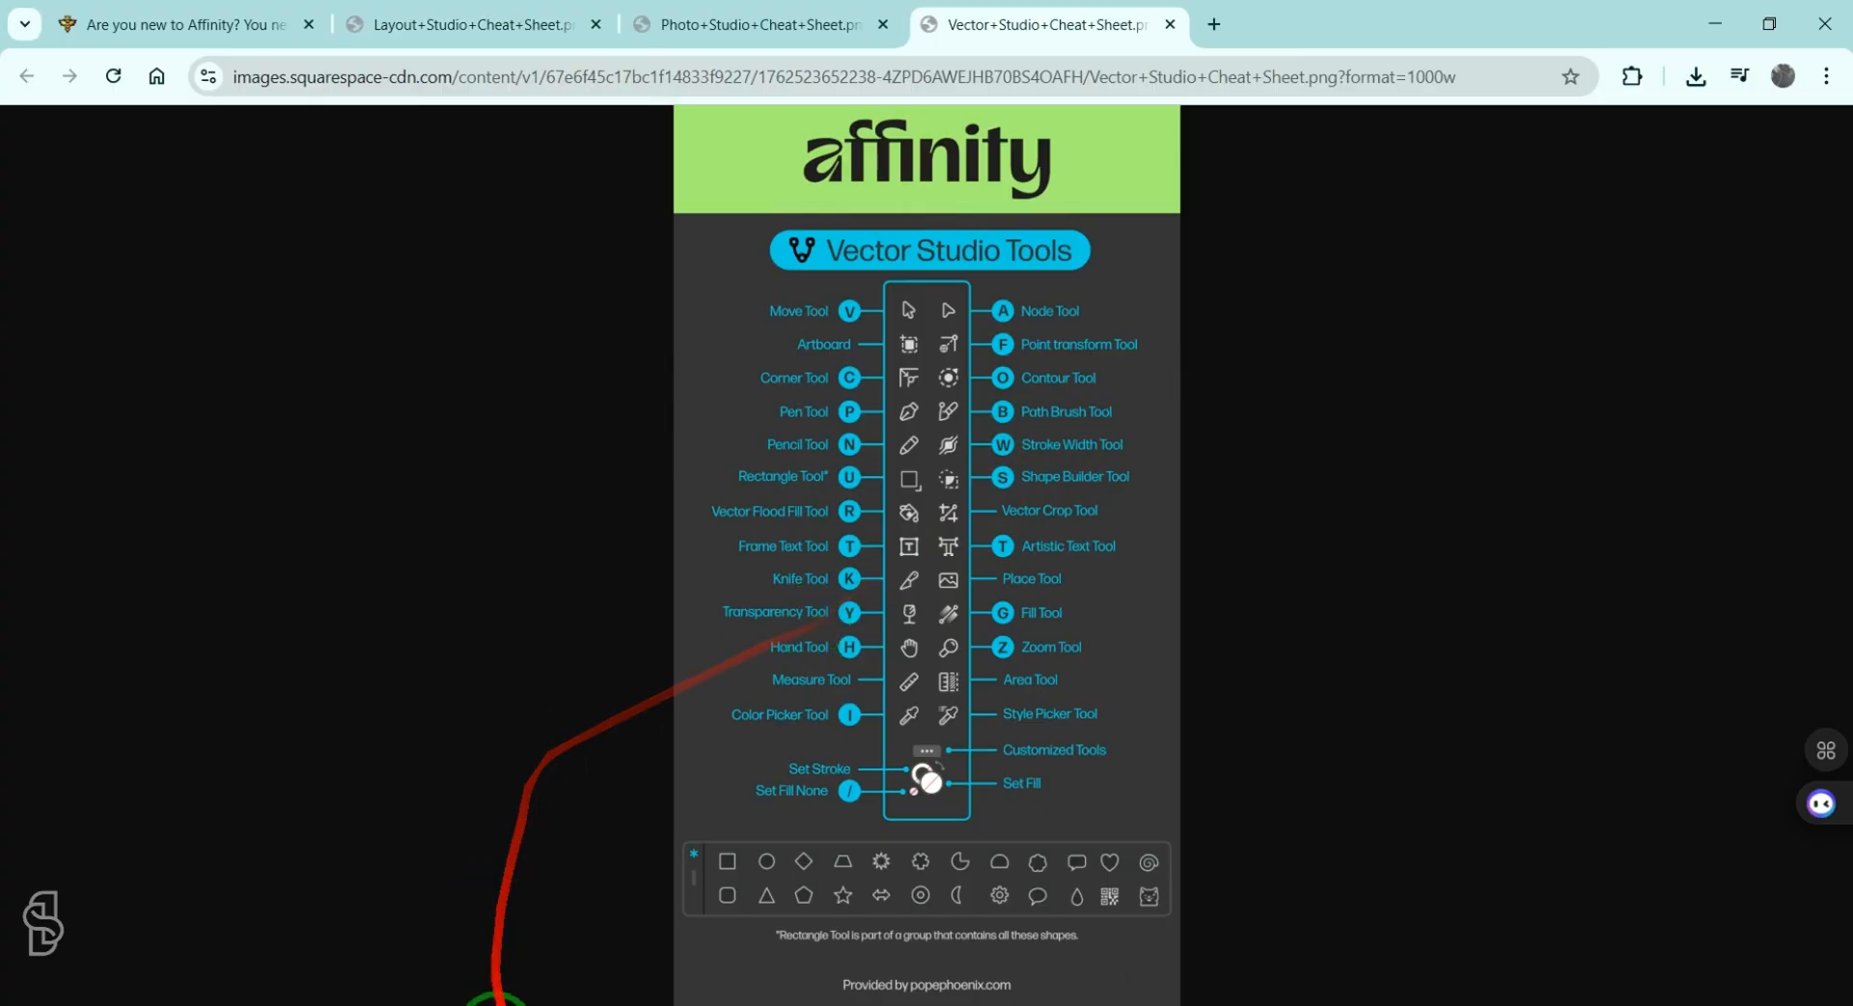
Step: Switch back to Affinity and inspect the tools grouped with the Clone Brush, Adjustment Brush and Rectangle tools, finishing on the Move Tool
{"action": "left_click", "coordinate": [496, 1004]}
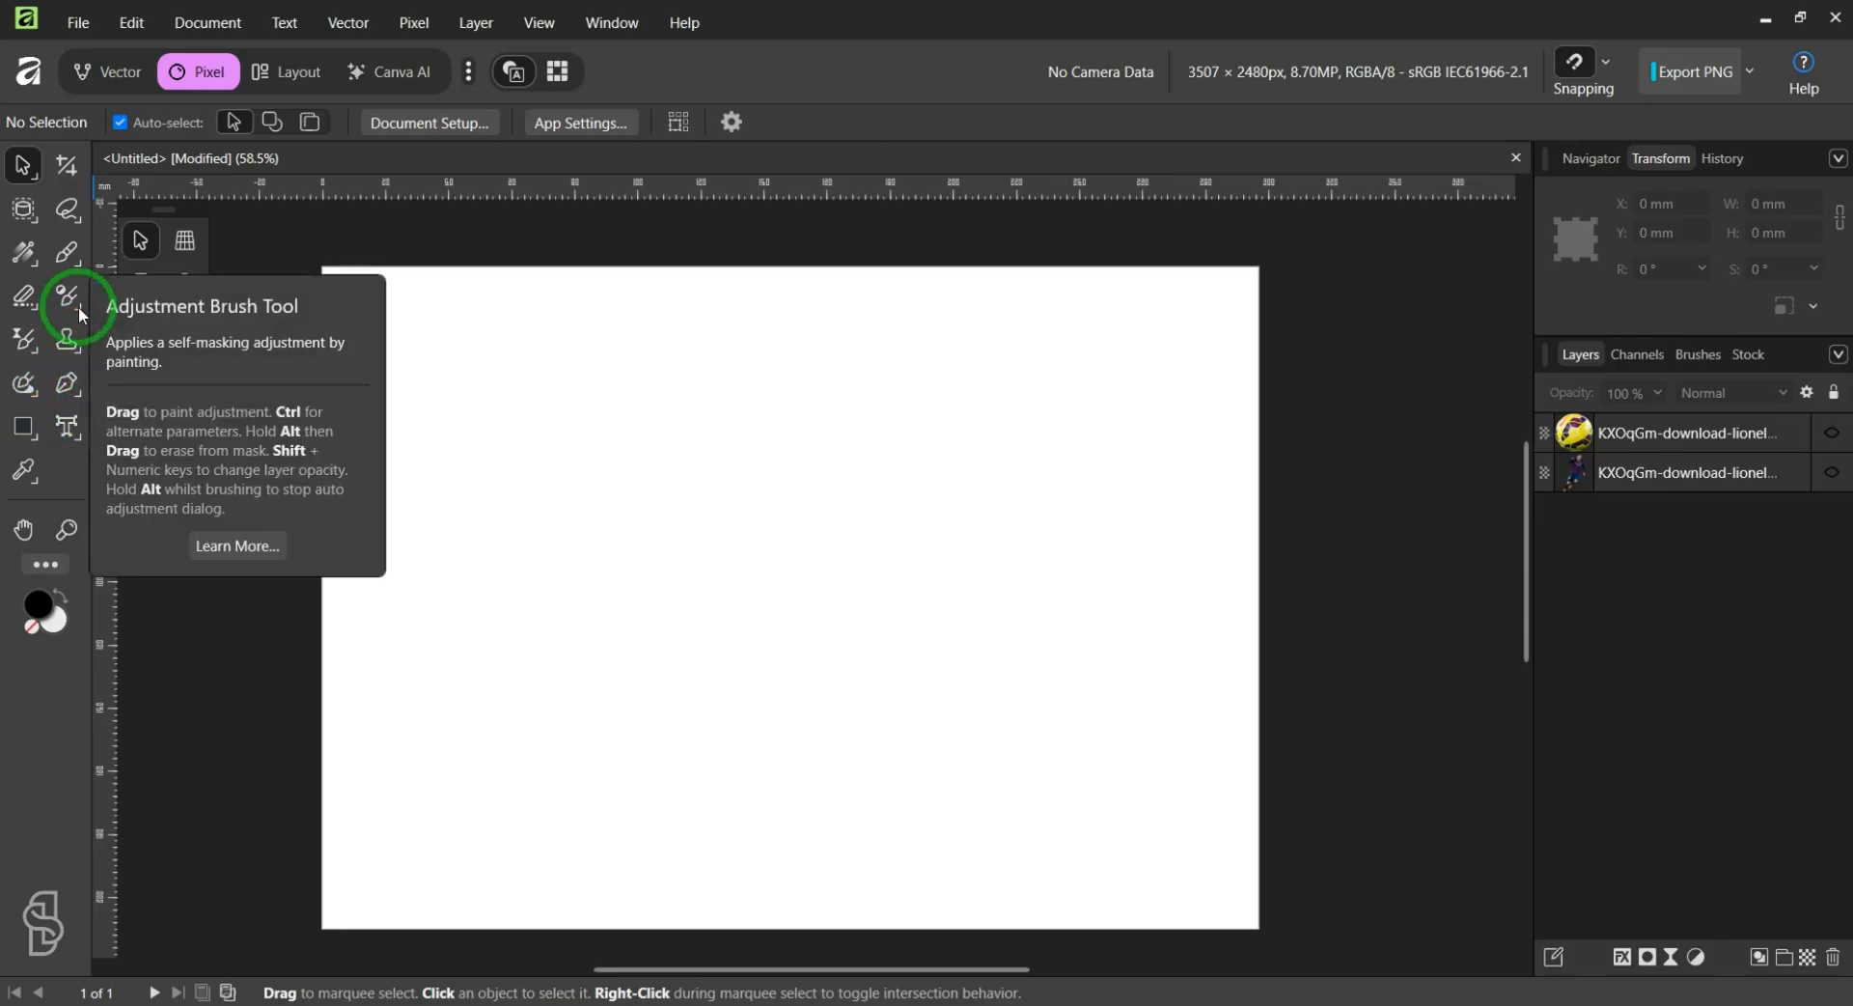
{"action": "left_click", "coordinate": [82, 361]}
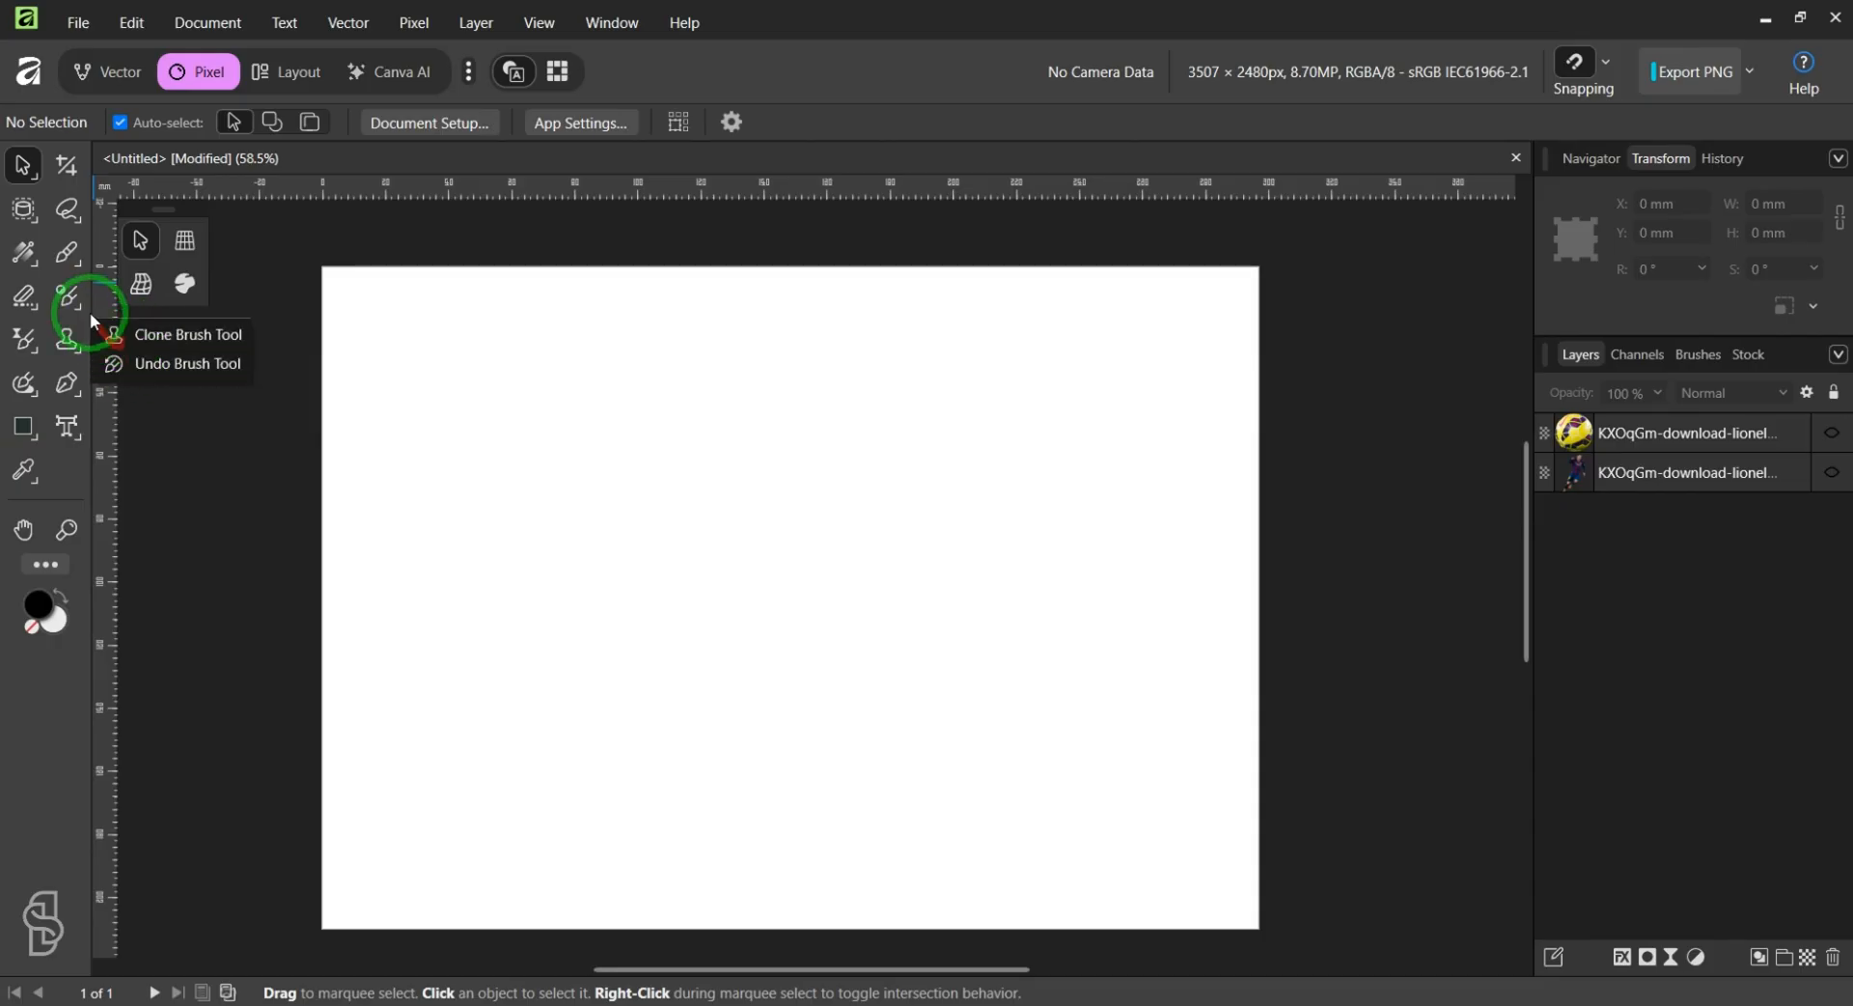
{"action": "left_click", "coordinate": [83, 311]}
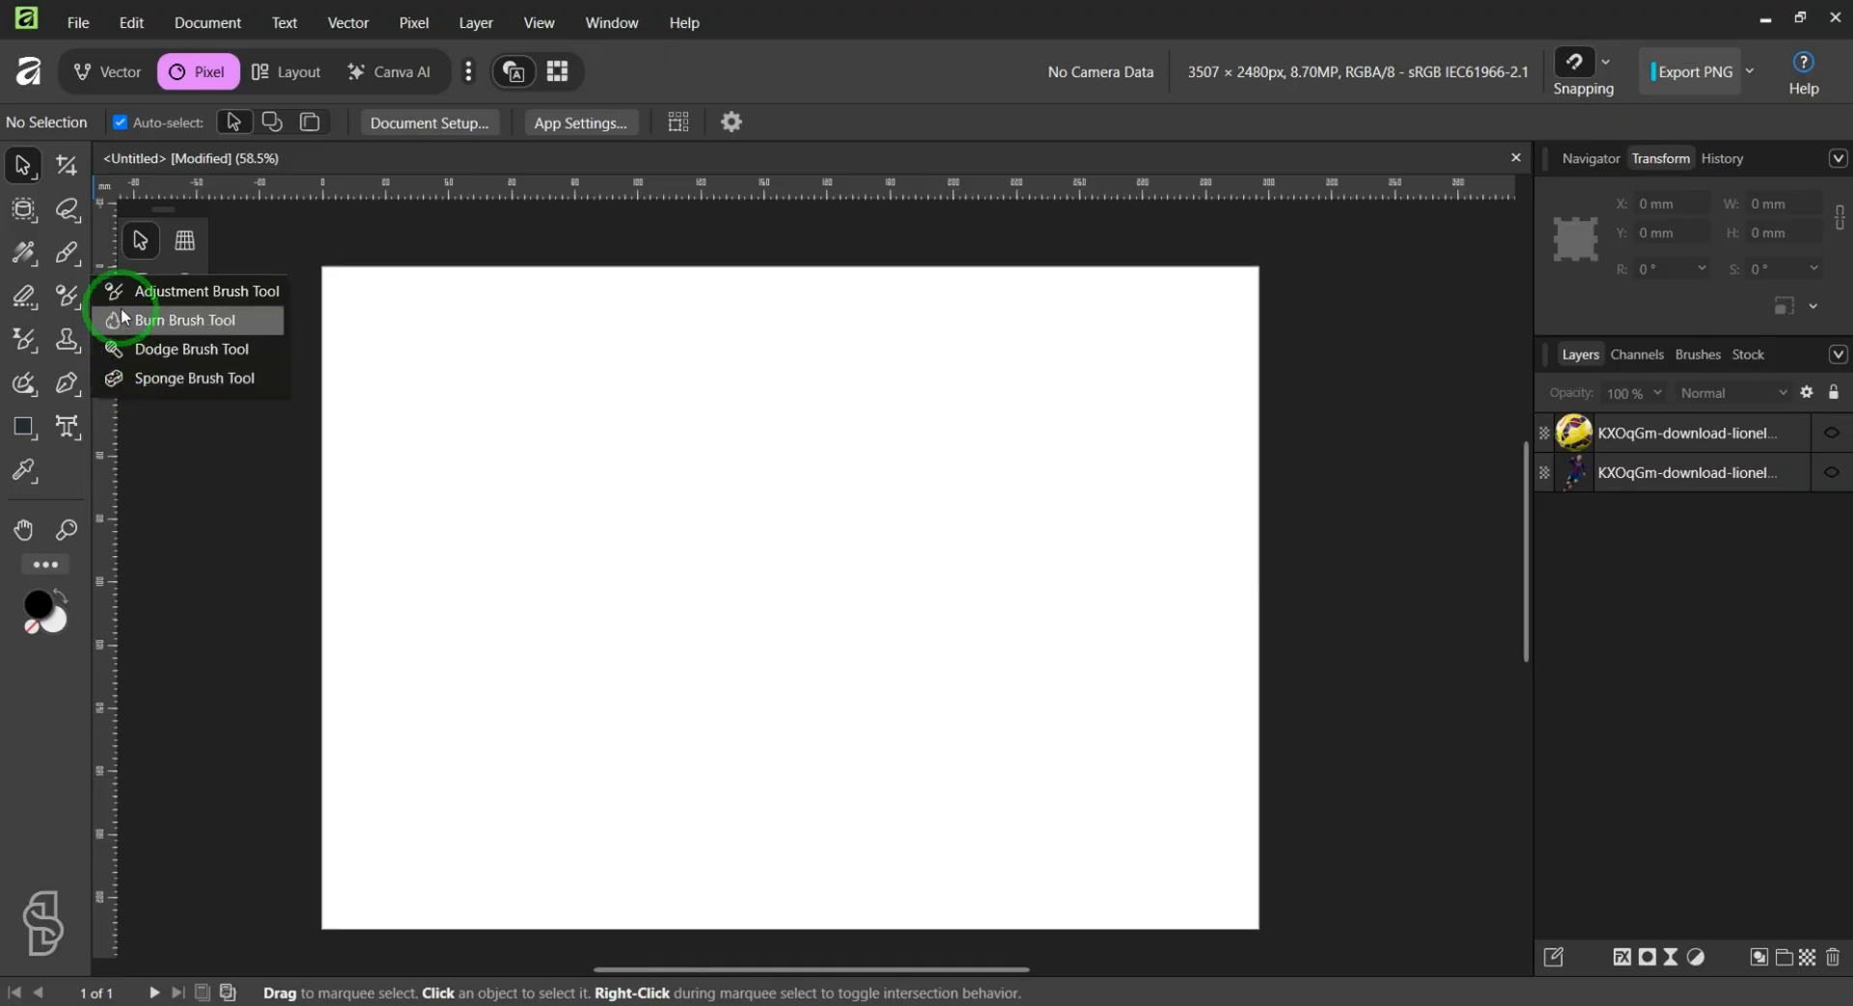
{"action": "mouse_move", "coordinate": [41, 444]}
{"action": "left_mouse_down"}
{"action": "mouse_move", "coordinate": [29, 426]}
{"action": "mouse_move", "coordinate": [141, 300]}
{"action": "mouse_move", "coordinate": [128, 950]}
{"action": "mouse_move", "coordinate": [130, 340]}
{"action": "mouse_move", "coordinate": [130, 807]}
{"action": "mouse_move", "coordinate": [135, 431]}
{"action": "mouse_move", "coordinate": [168, 317]}
{"action": "mouse_move", "coordinate": [37, 385]}
{"action": "mouse_move", "coordinate": [29, 439]}
{"action": "left_mouse_up"}
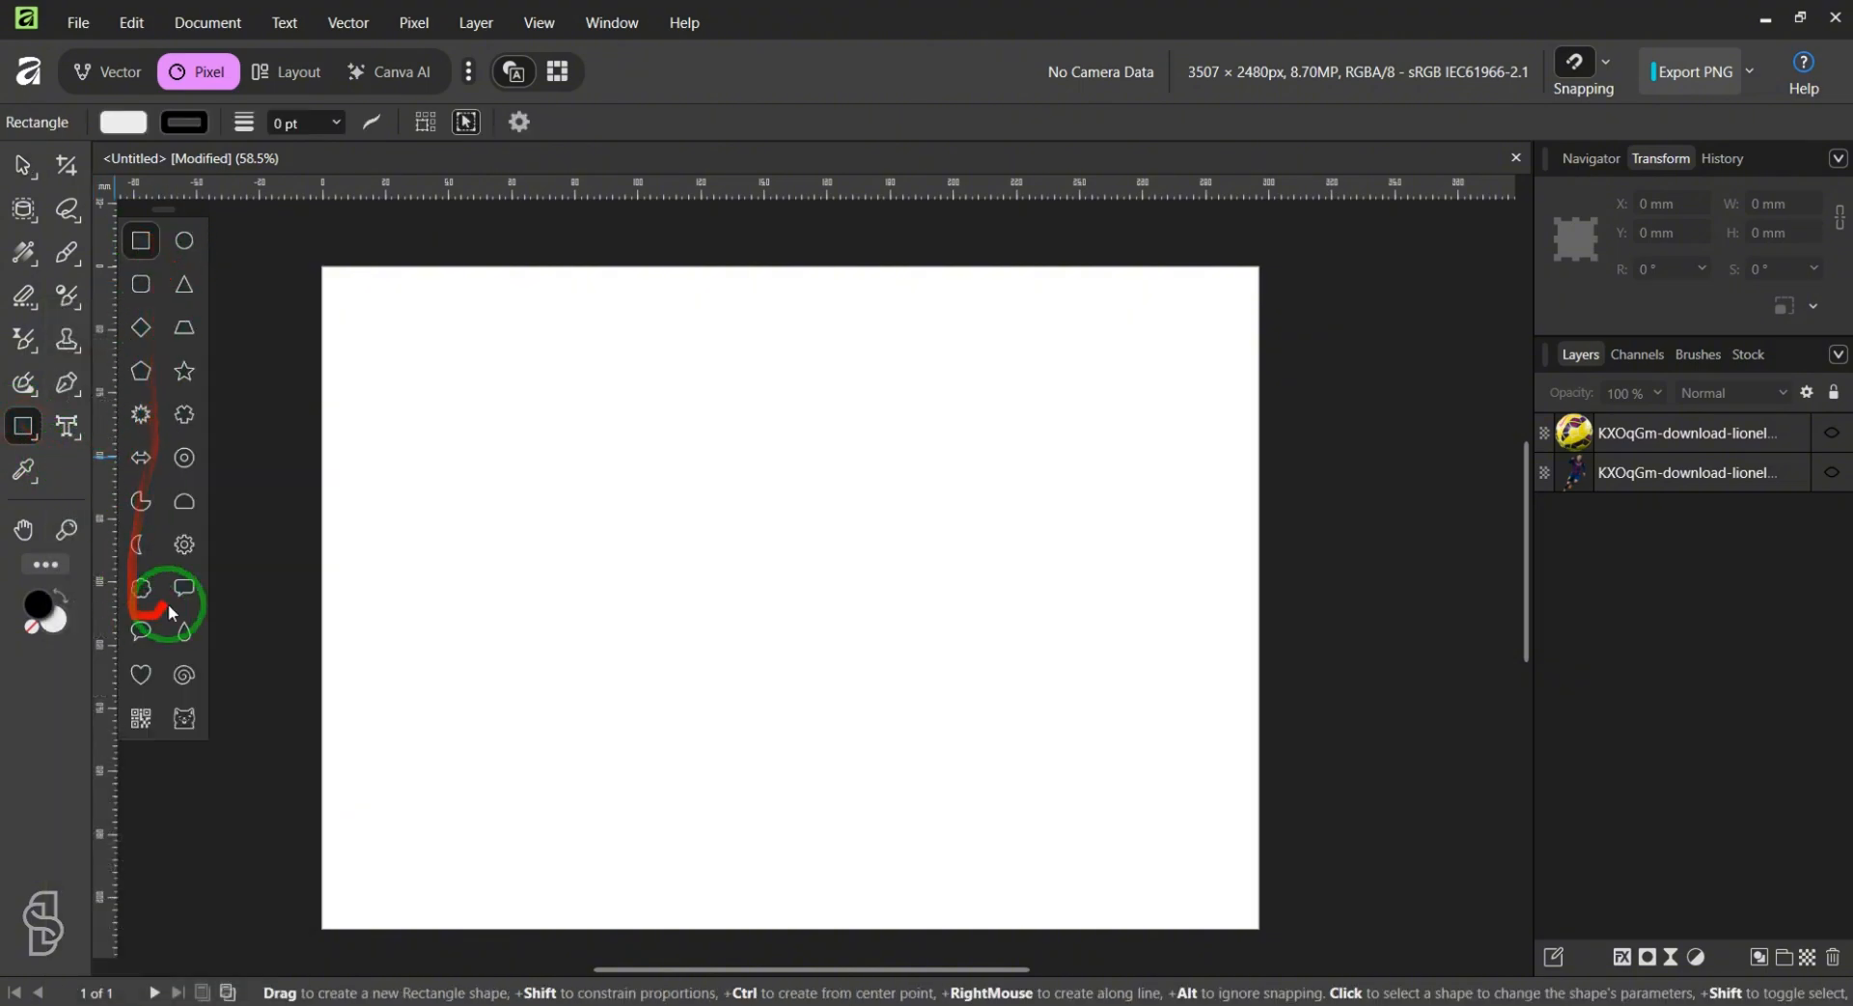
{"action": "left_click", "coordinate": [24, 168]}
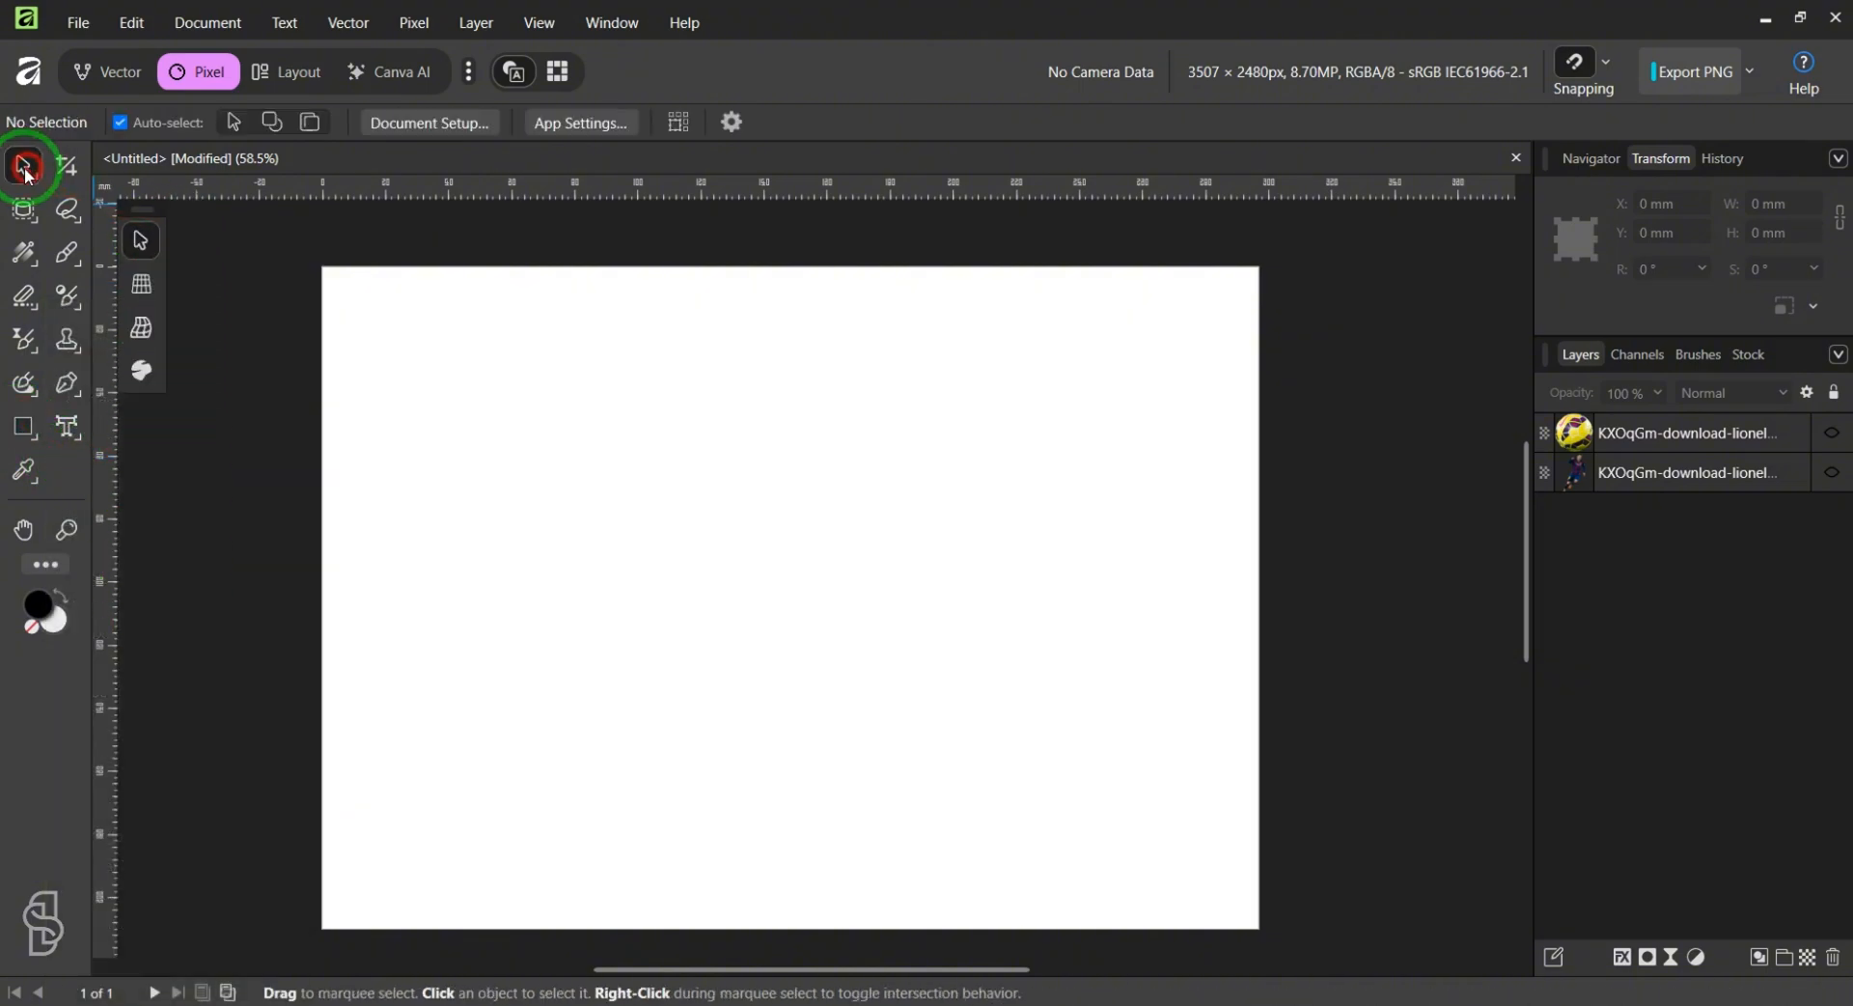
Step: Review the display options for the tools and sub-tools without changing any of them
{"action": "left_click", "coordinate": [539, 24]}
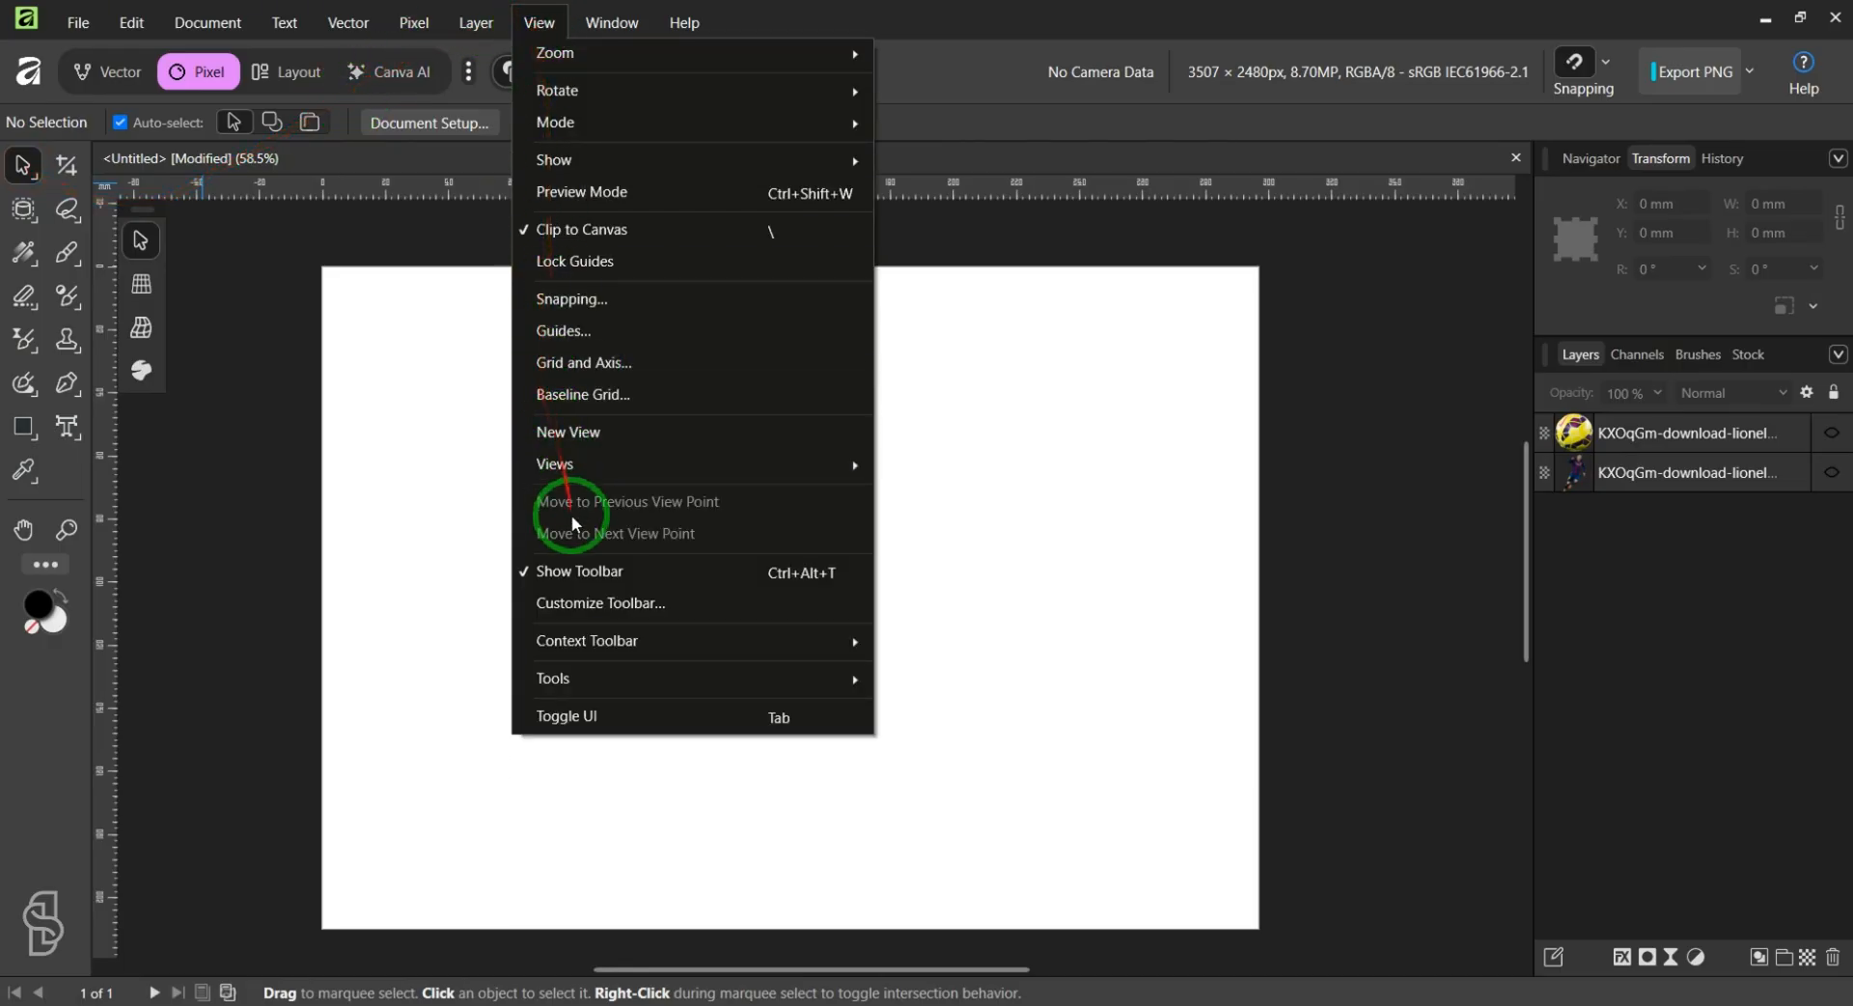
{"action": "mouse_move", "coordinate": [583, 679]}
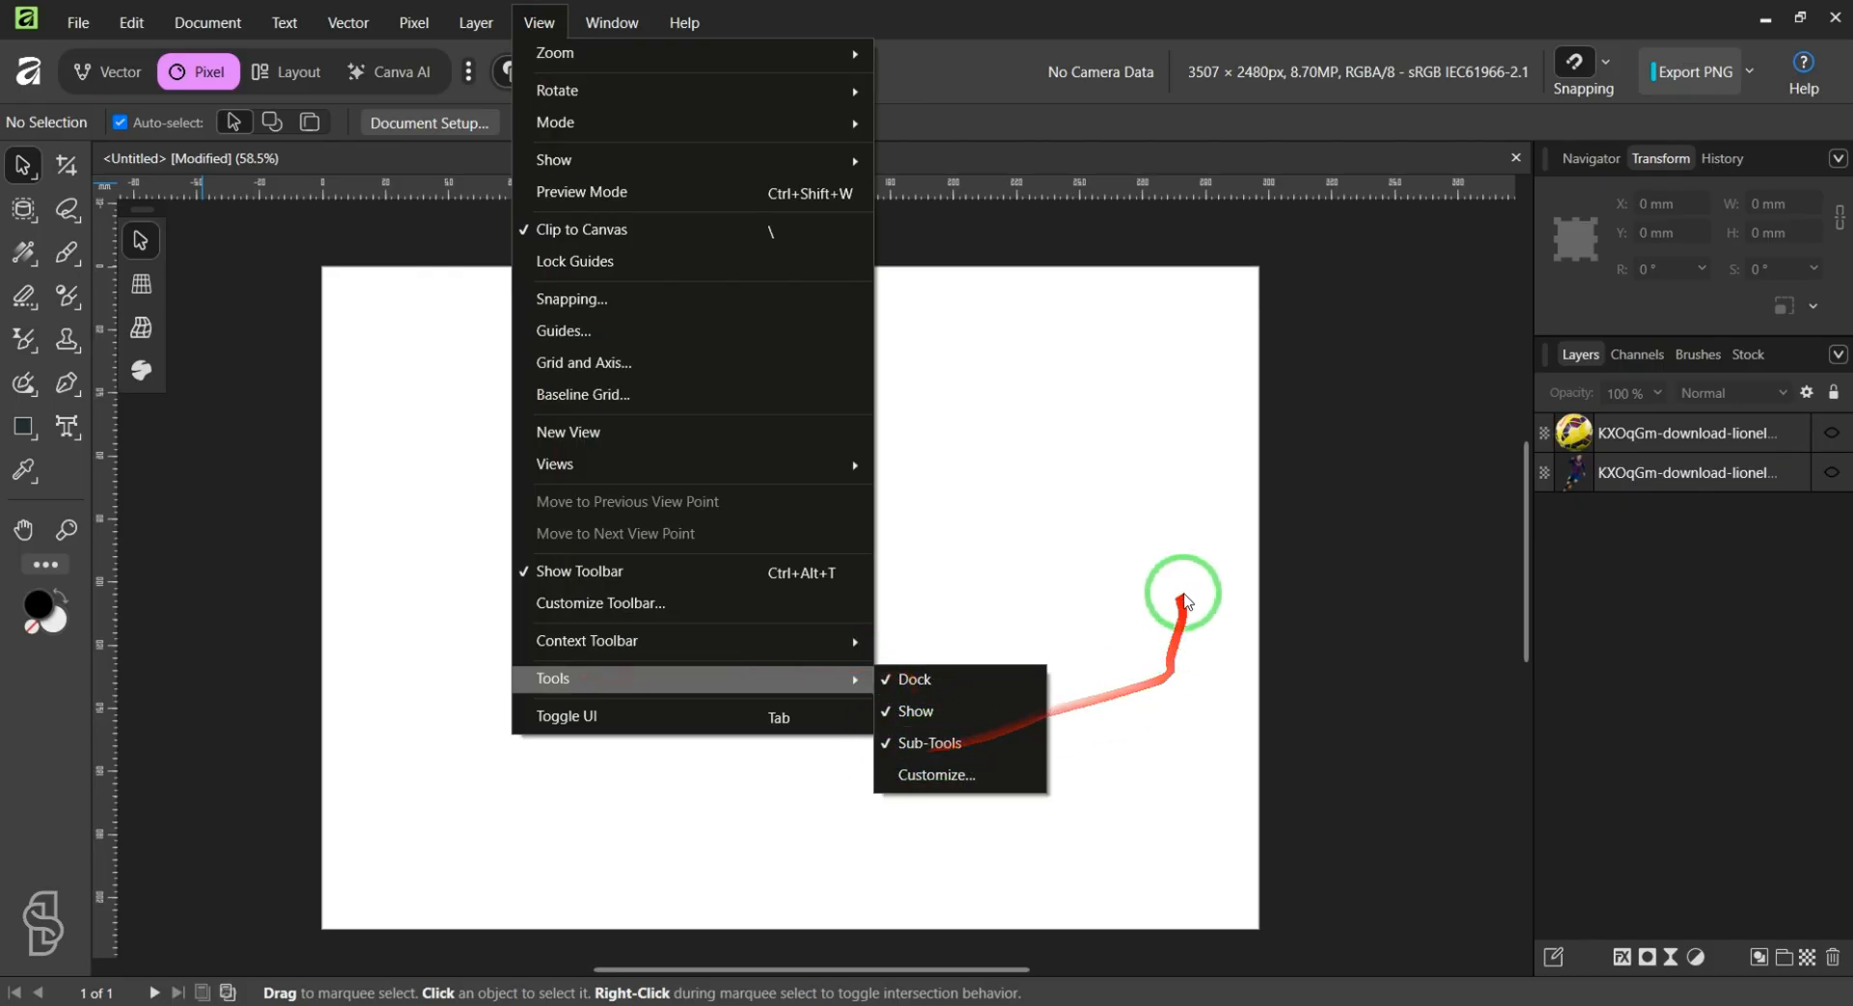
{"action": "left_click", "coordinate": [974, 403]}
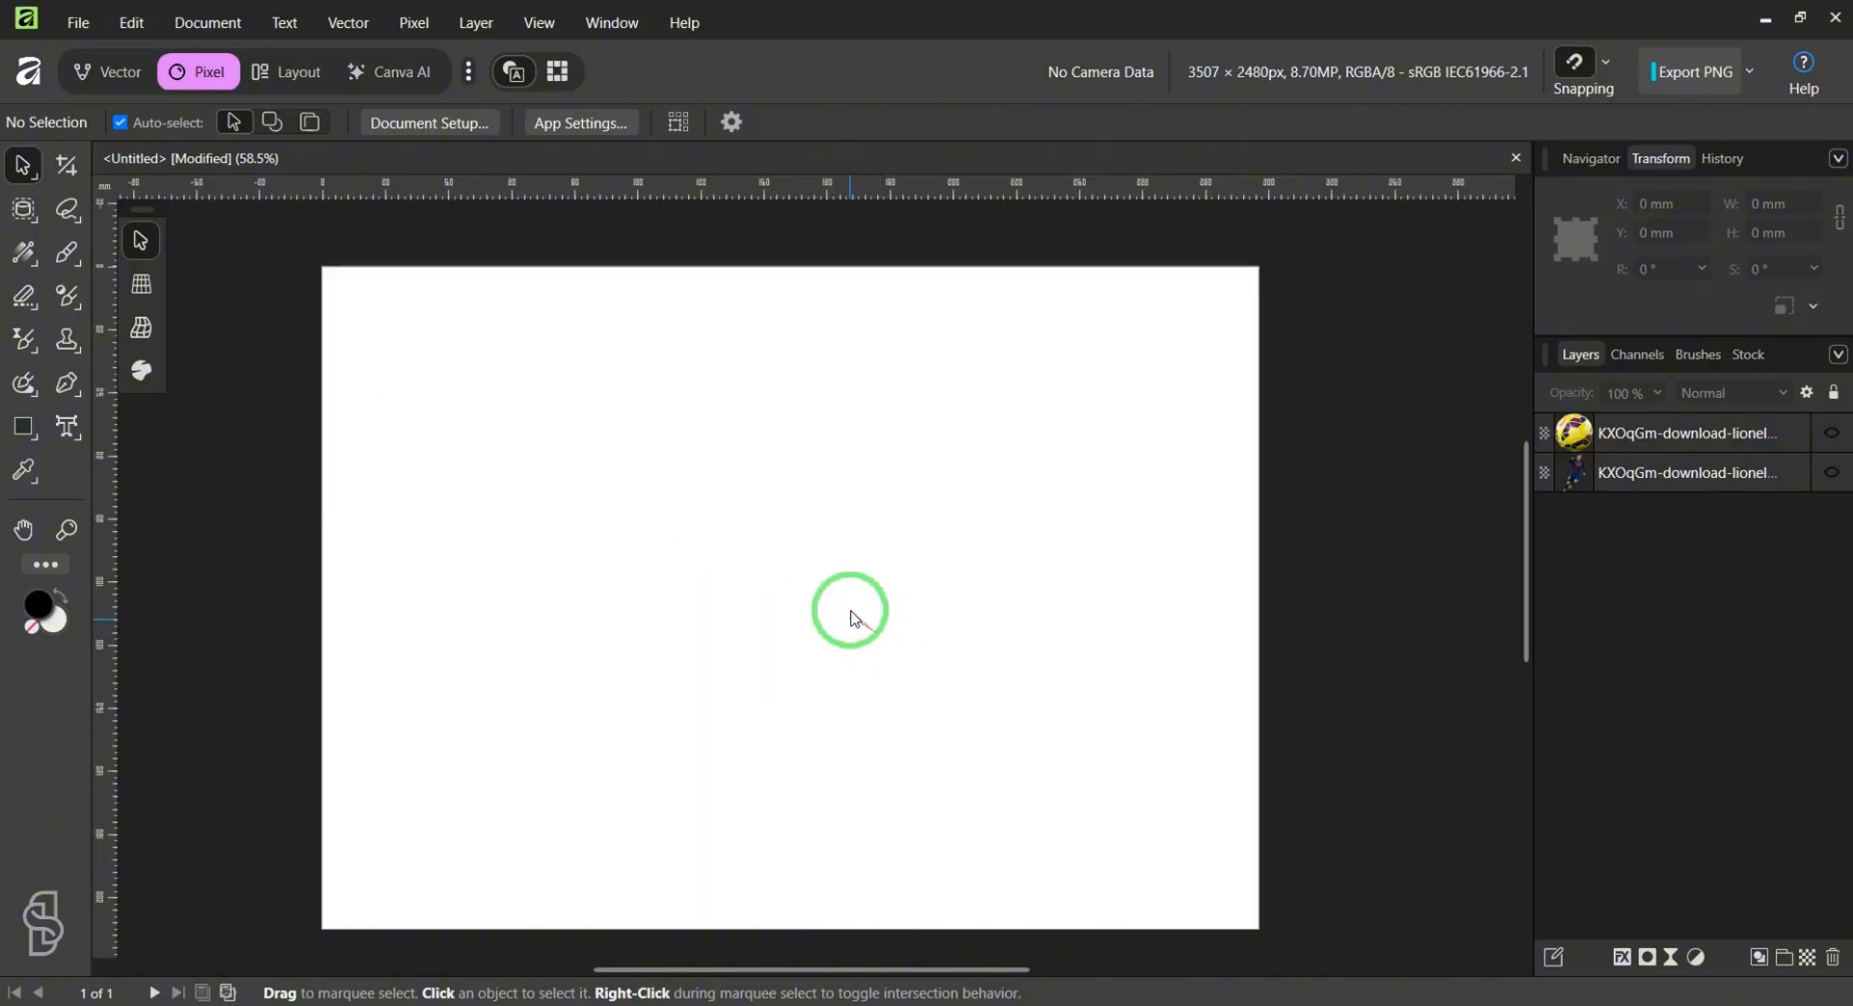
Step: Show the footballer layer and enlarge it to about 111 × 194 mm, placed at about X 18.5 mm, Y 8 mm
{"action": "left_click", "coordinate": [1752, 482]}
{"action": "left_click", "coordinate": [1831, 472]}
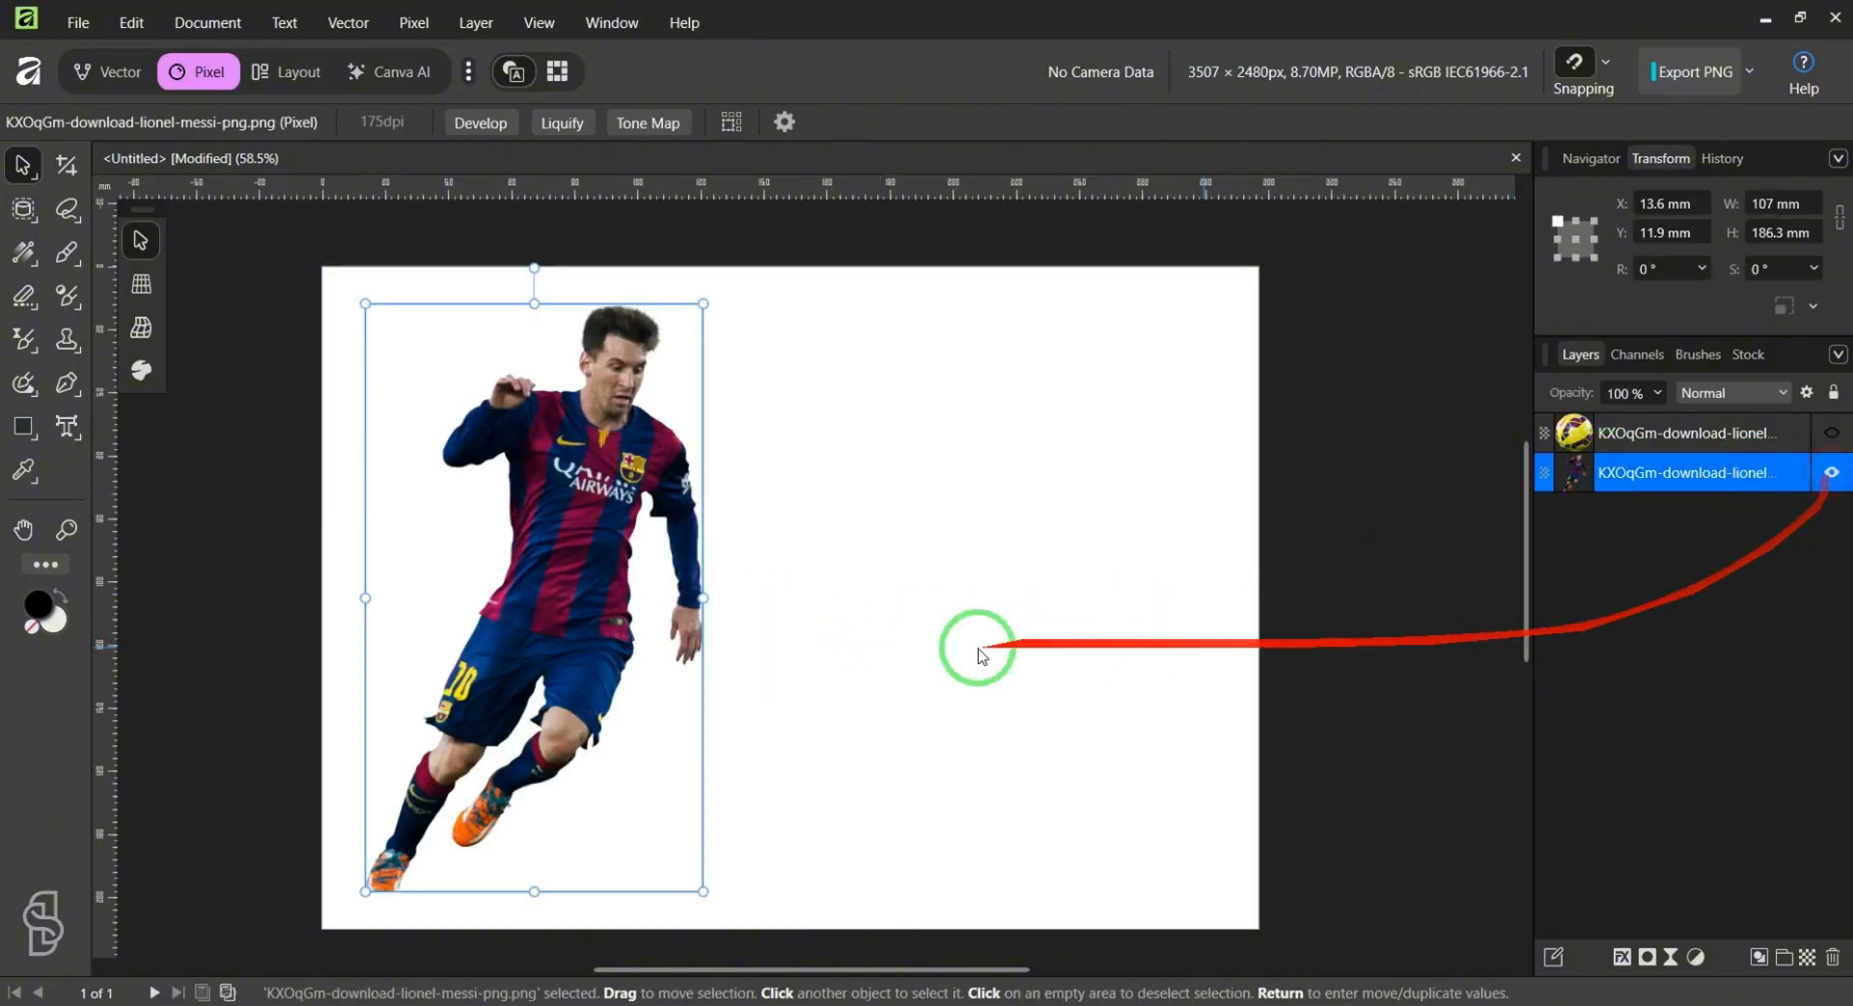
{"action": "left_click_drag", "start_coordinate": [521, 527], "coordinate": [594, 530]}
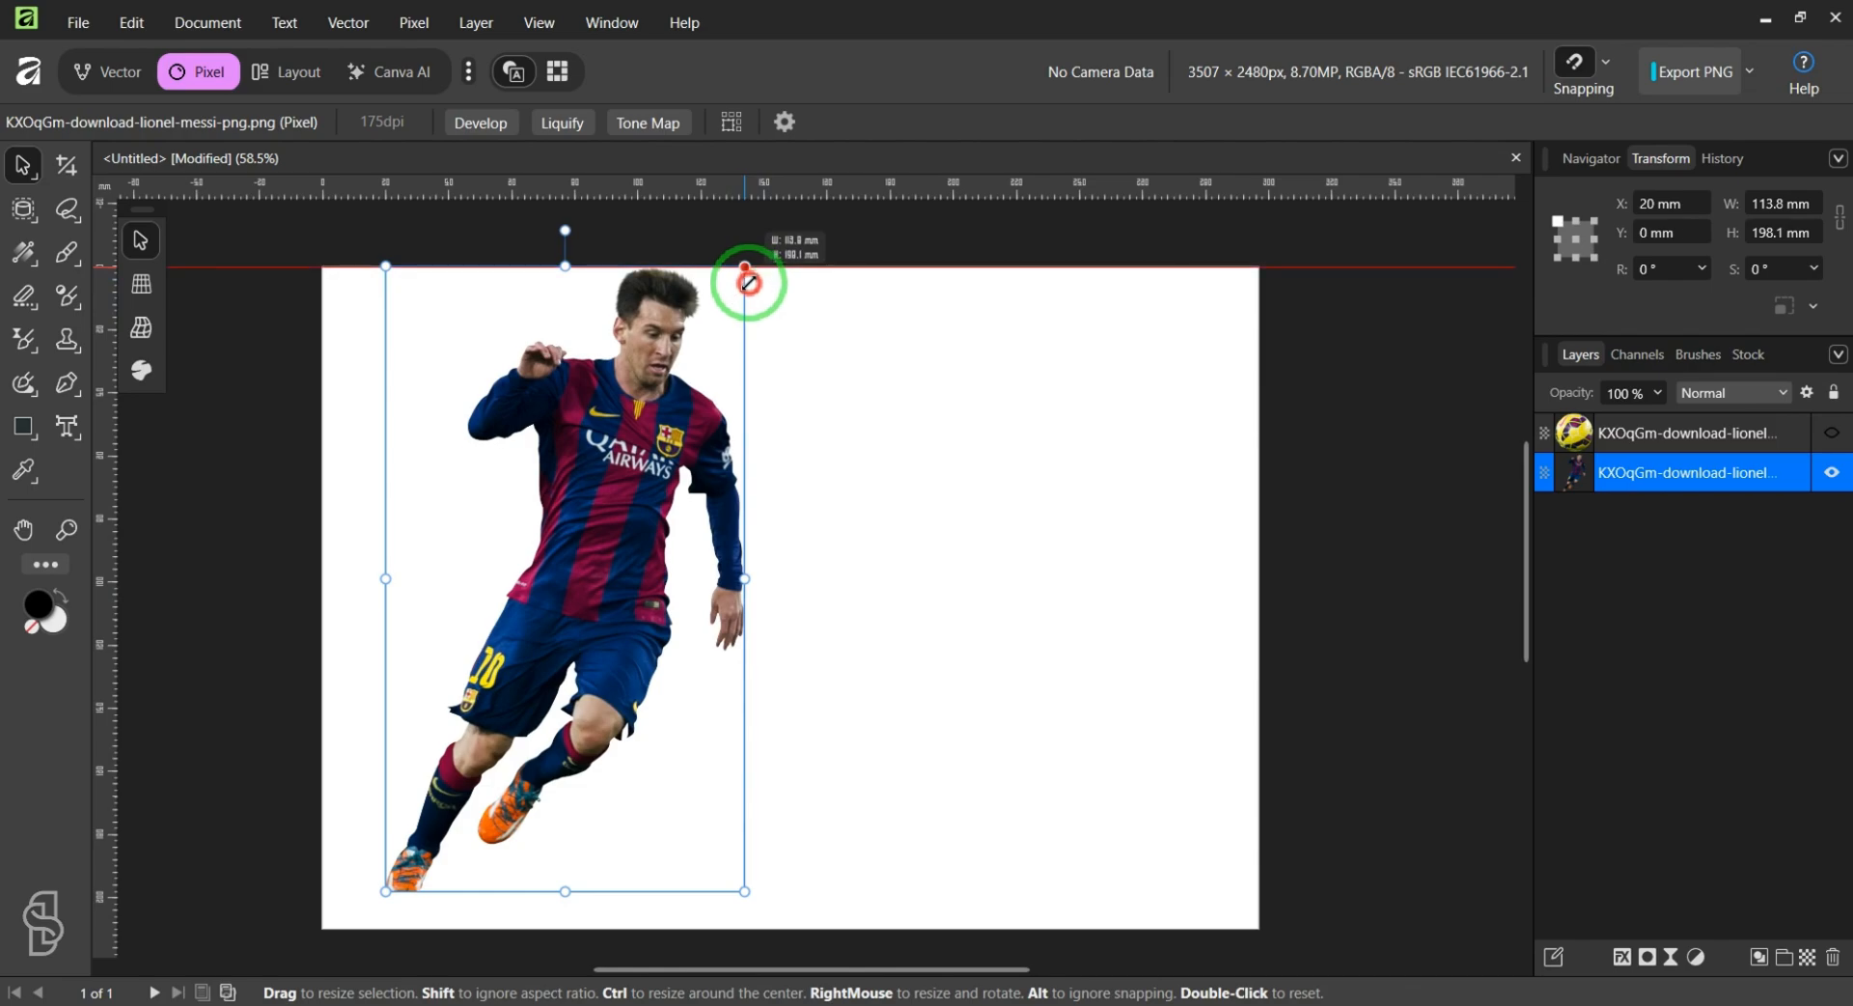
{"action": "left_click_drag", "start_coordinate": [749, 283], "coordinate": [745, 287]}
{"action": "left_click_drag", "start_coordinate": [669, 441], "coordinate": [656, 454]}
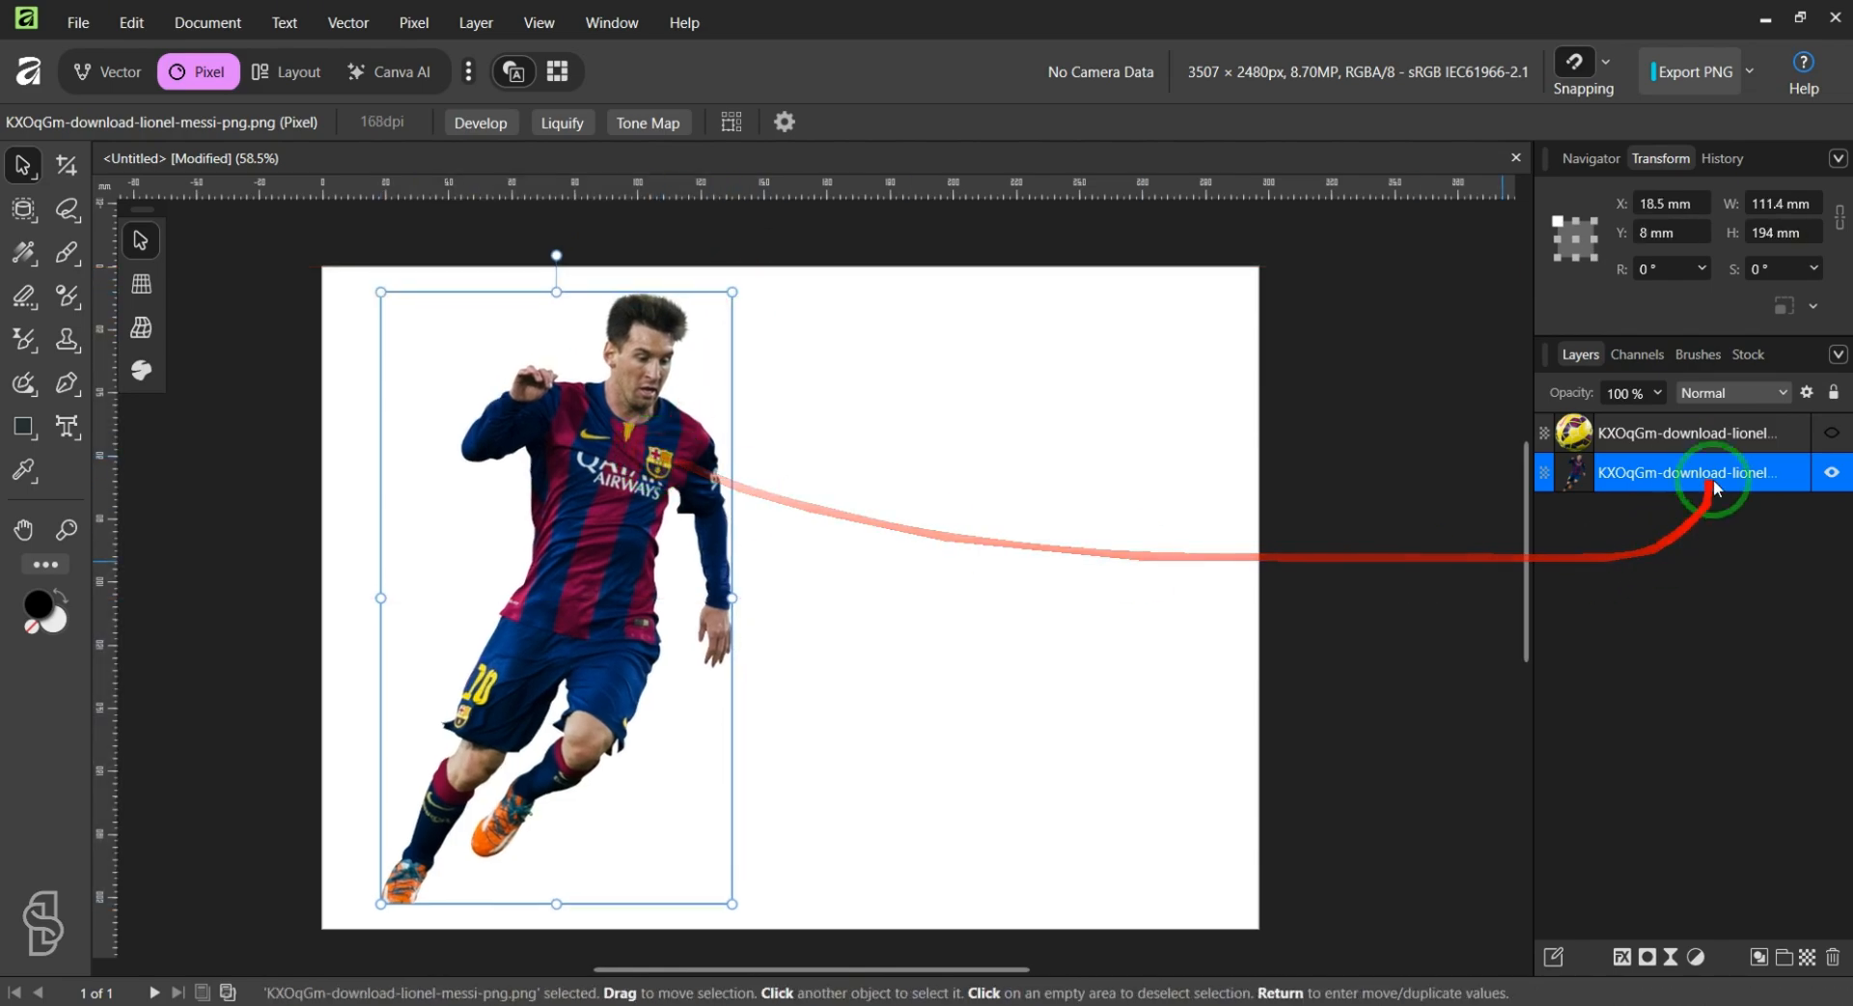
Step: Show the ball layer, then move and enlarge it to about 30.3 mm wide at about X 211.9 mm, Y 155.3 mm
{"action": "left_click", "coordinate": [1602, 432]}
{"action": "left_click", "coordinate": [1831, 432]}
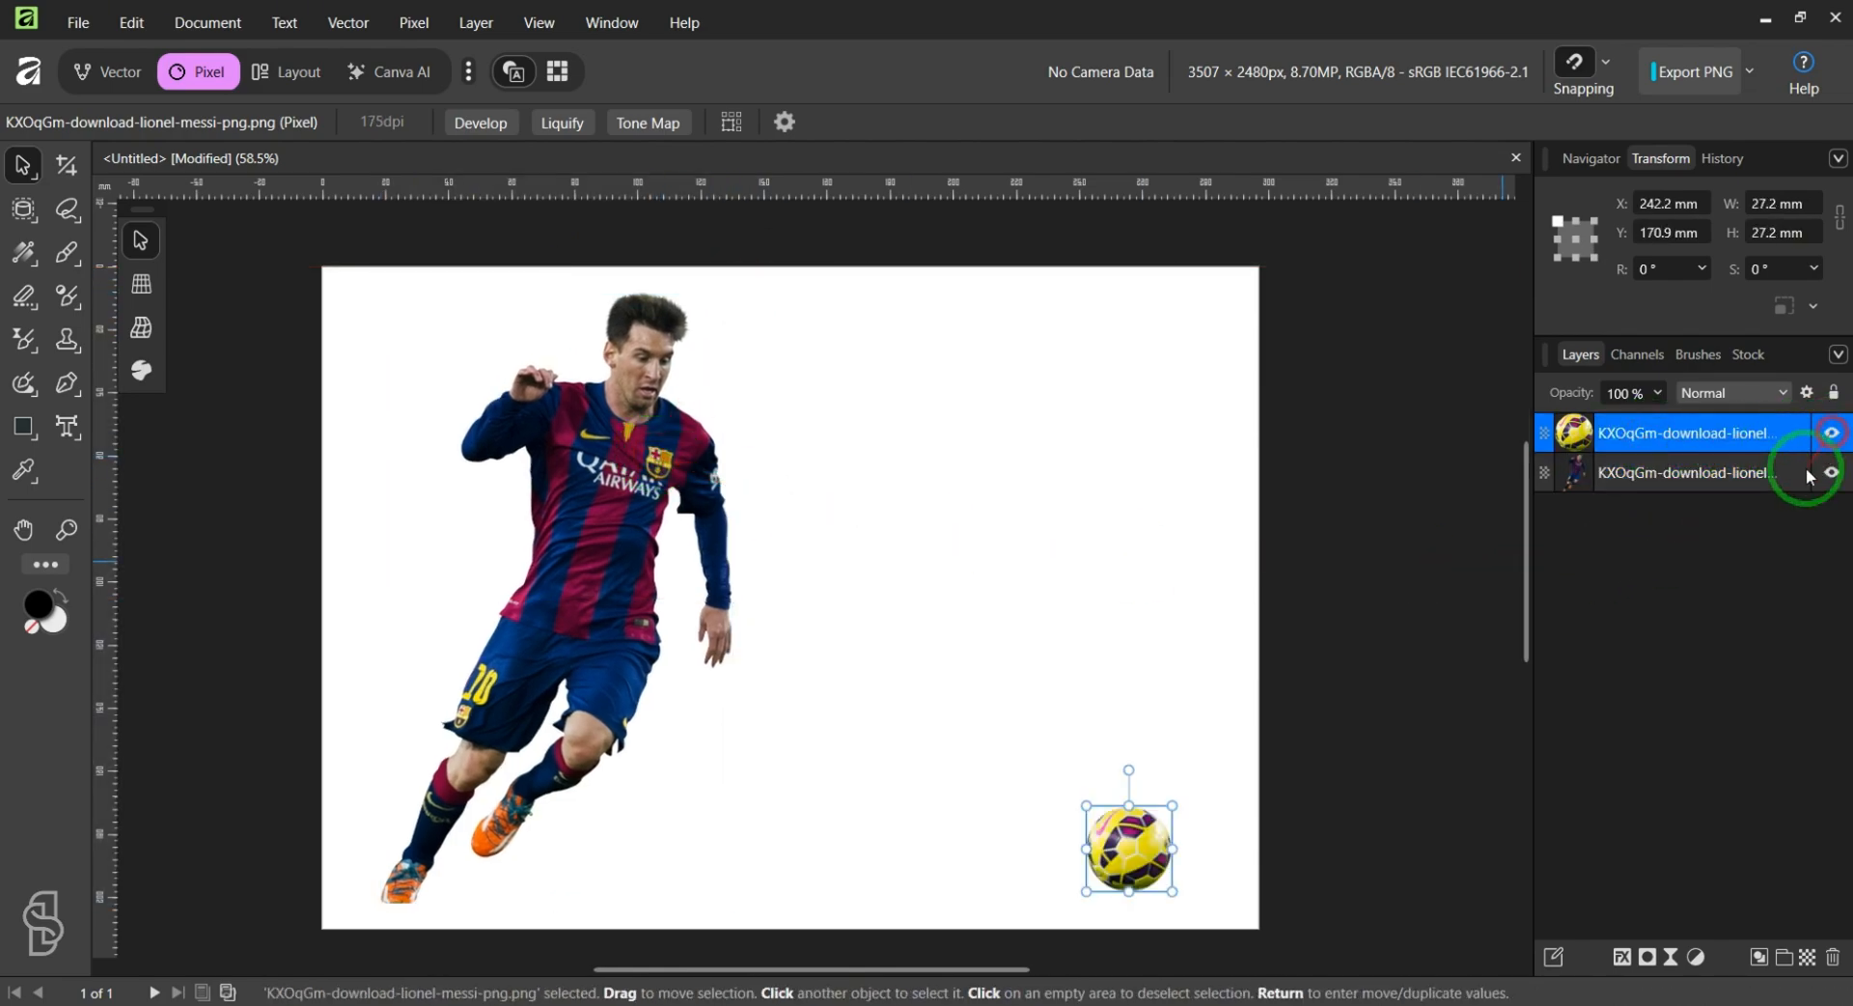
{"action": "left_click_drag", "start_coordinate": [1133, 855], "coordinate": [1040, 825]}
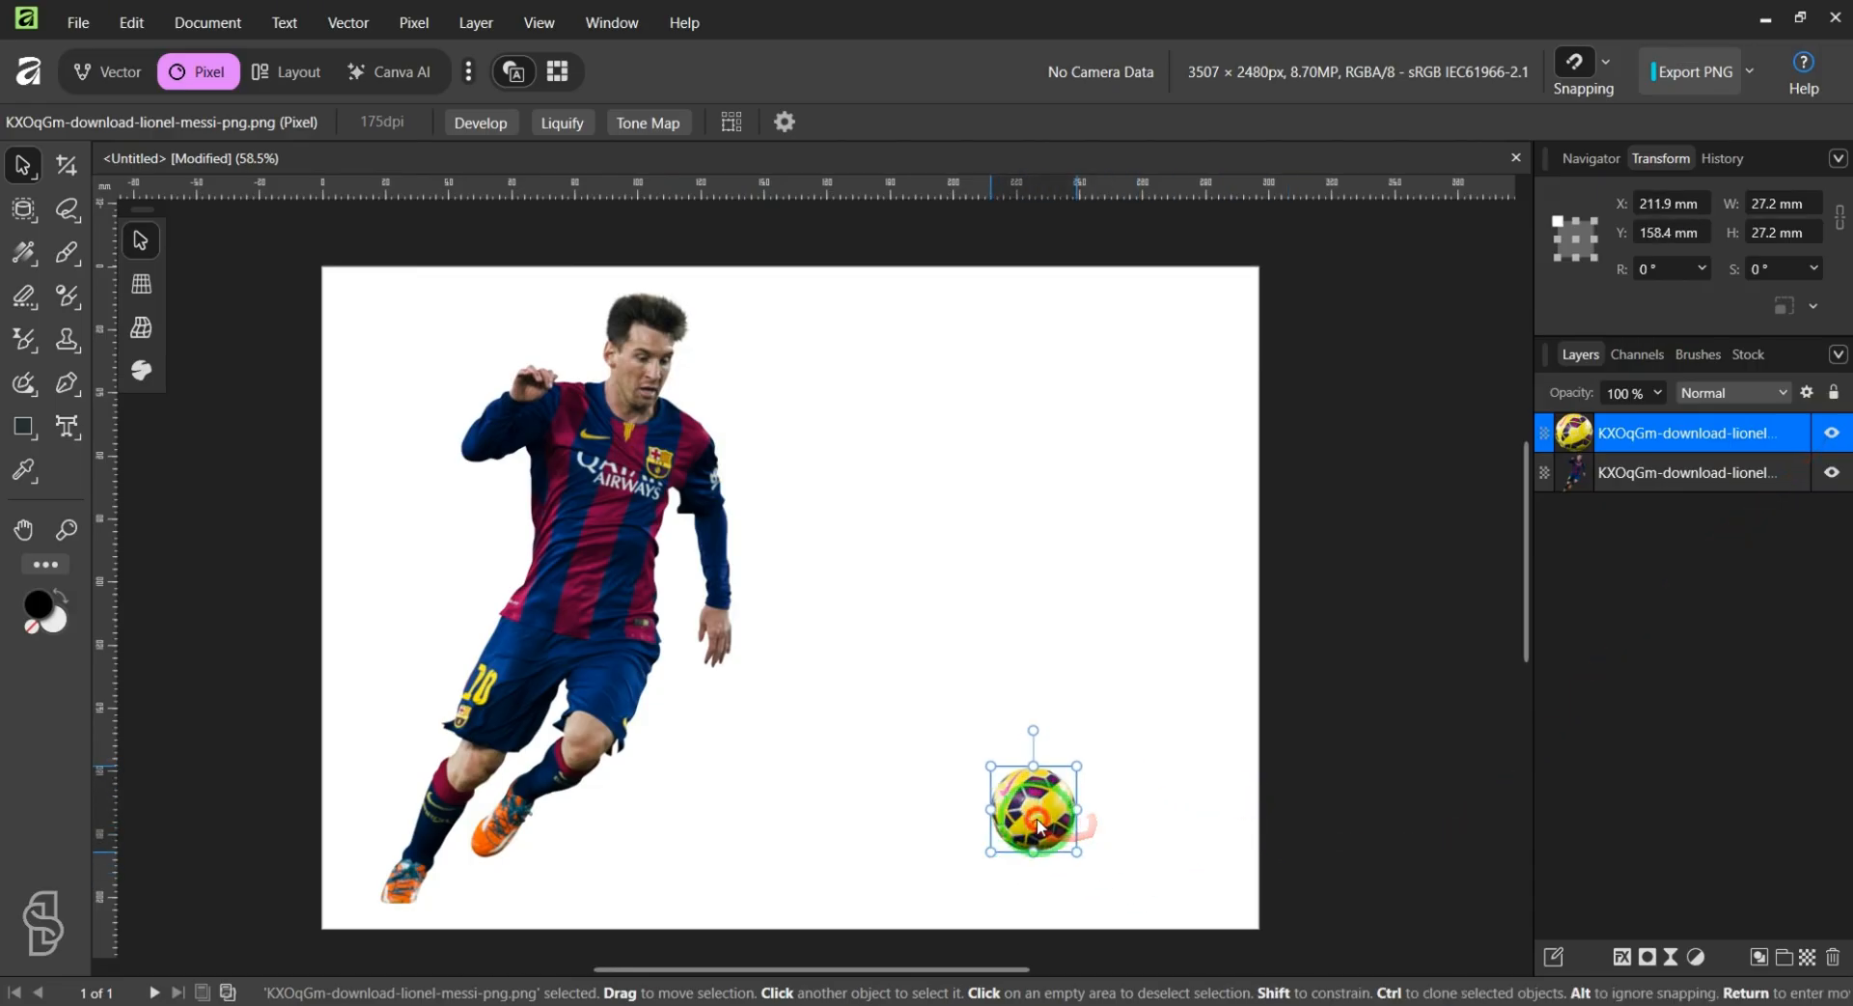
{"action": "left_click_drag", "start_coordinate": [1077, 766], "coordinate": [1086, 756]}
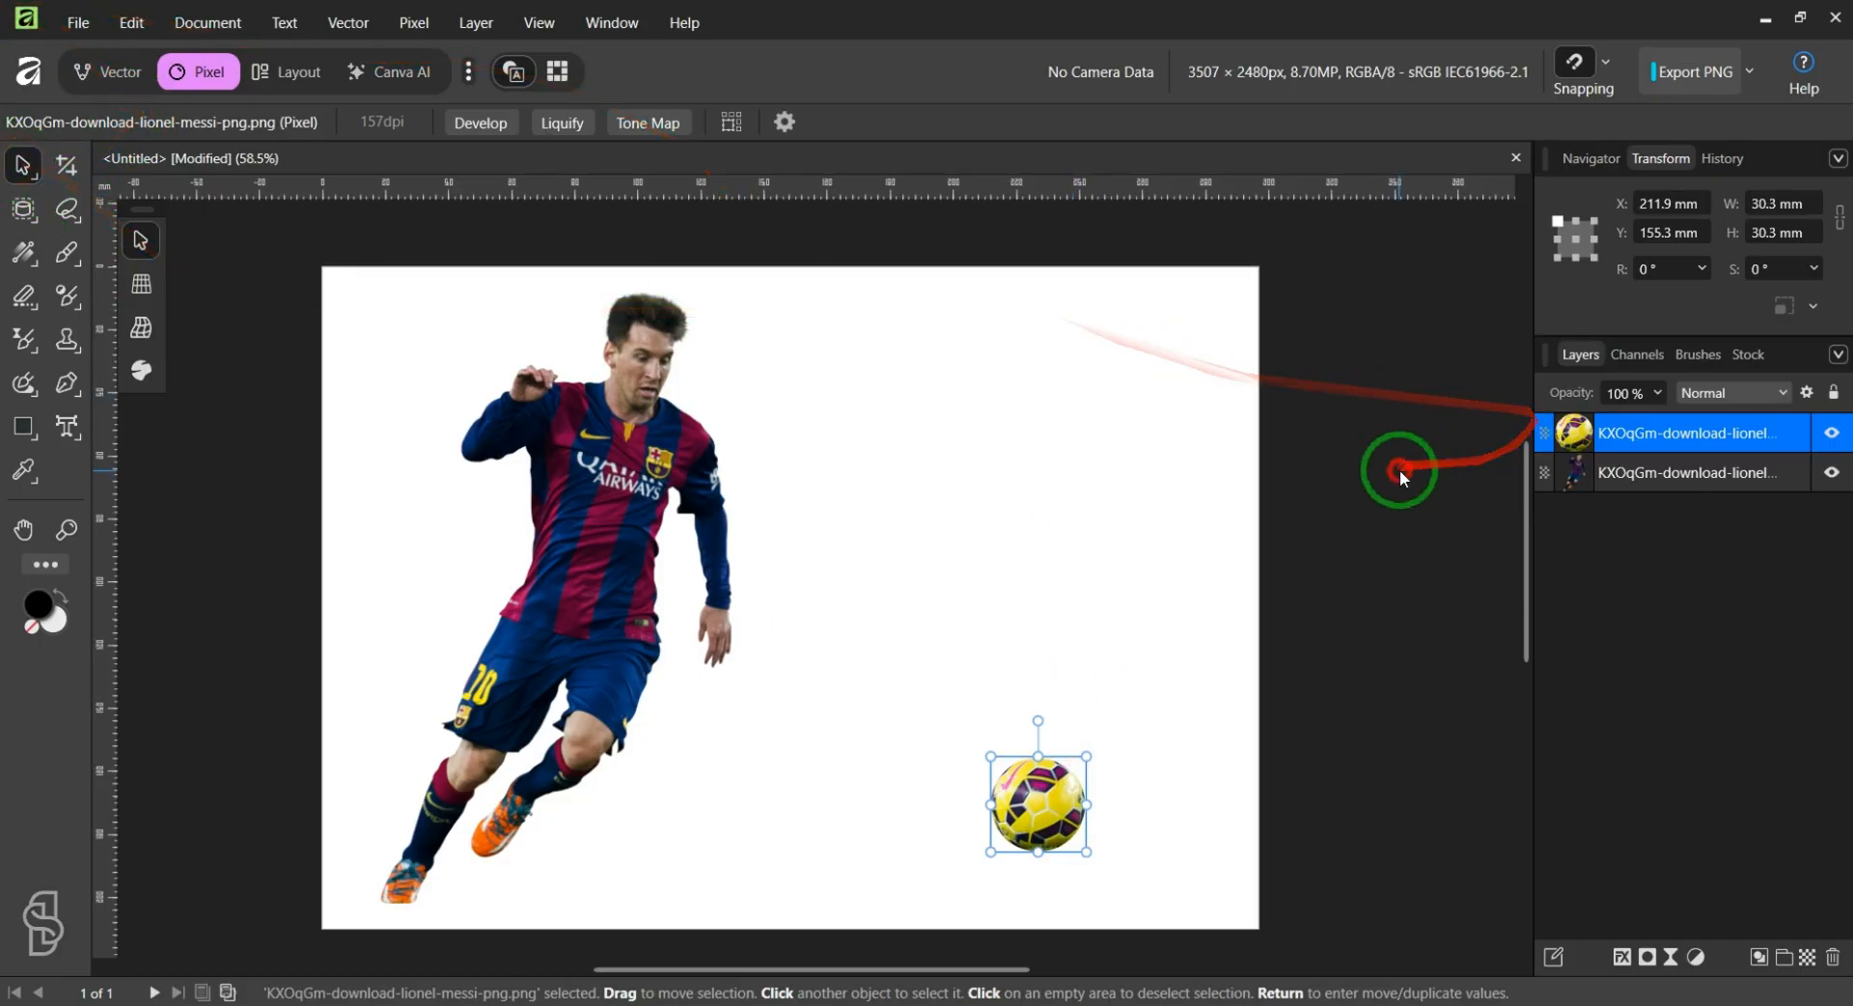
{"action": "left_click", "coordinate": [1399, 468]}
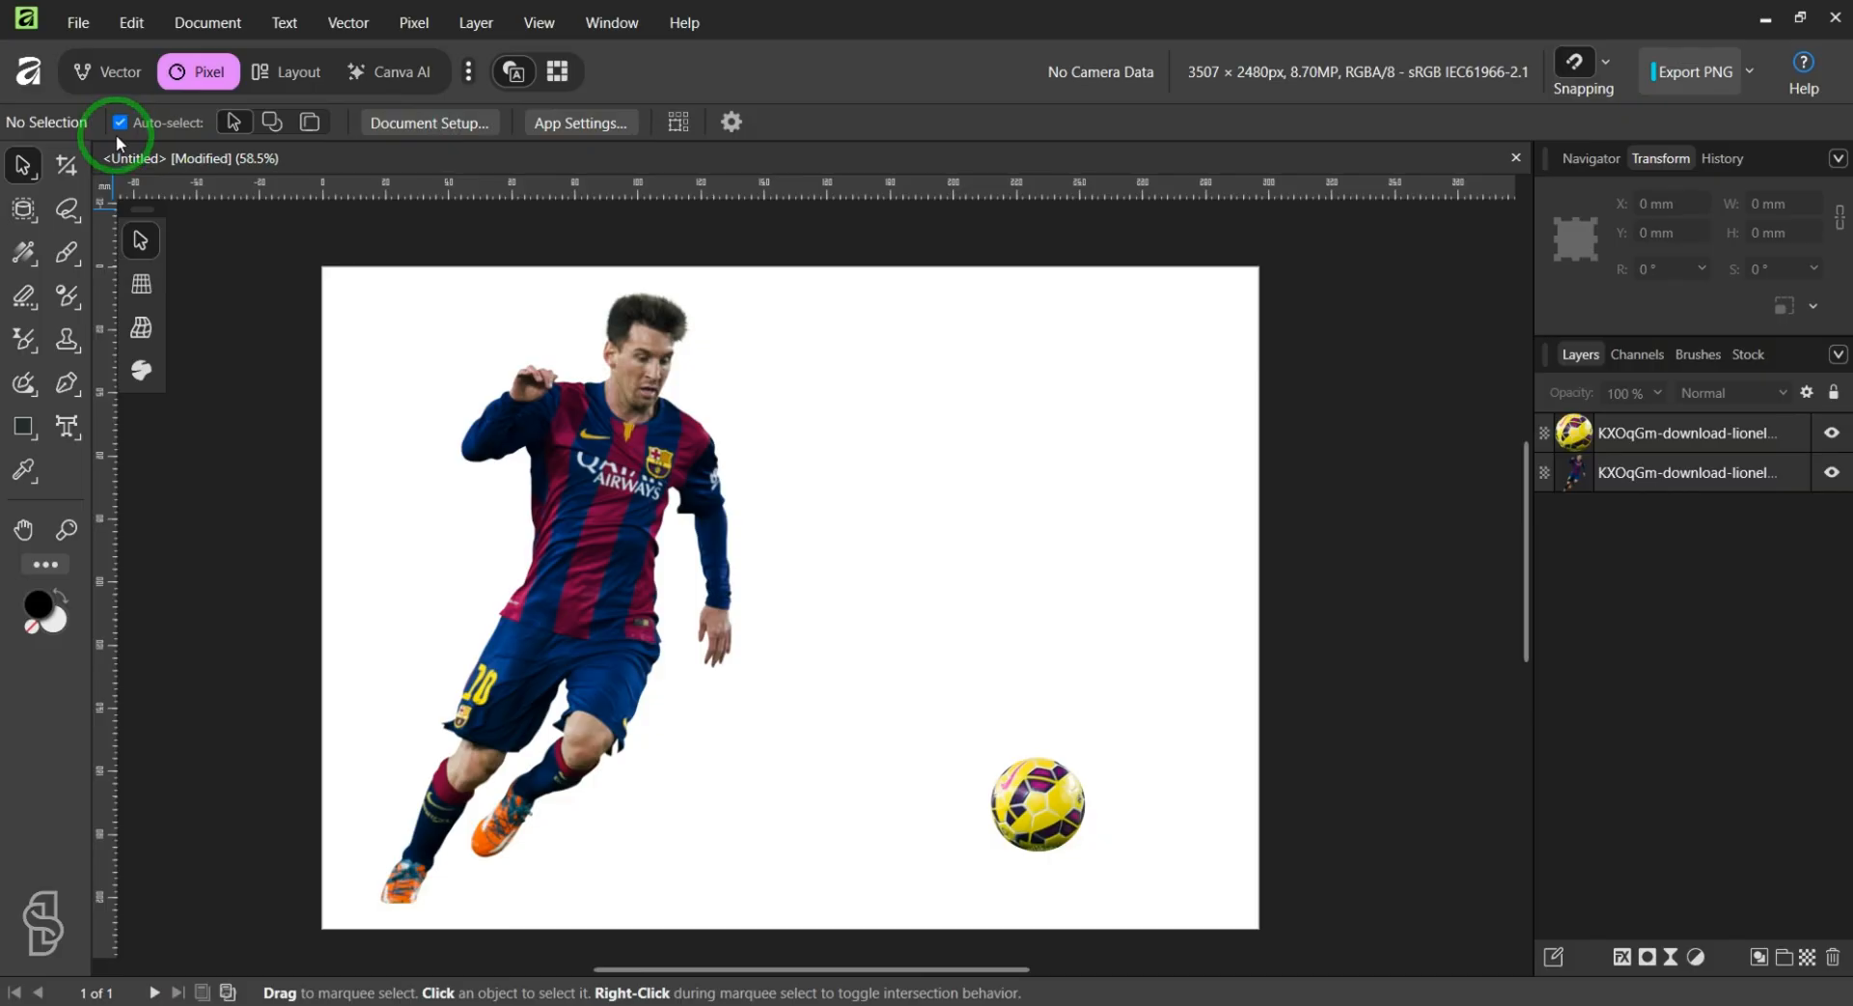
Step: Compare the context options of the Erase Brush and Freehand Selection tools, returning to the Move Tool
{"action": "left_click", "coordinate": [26, 298]}
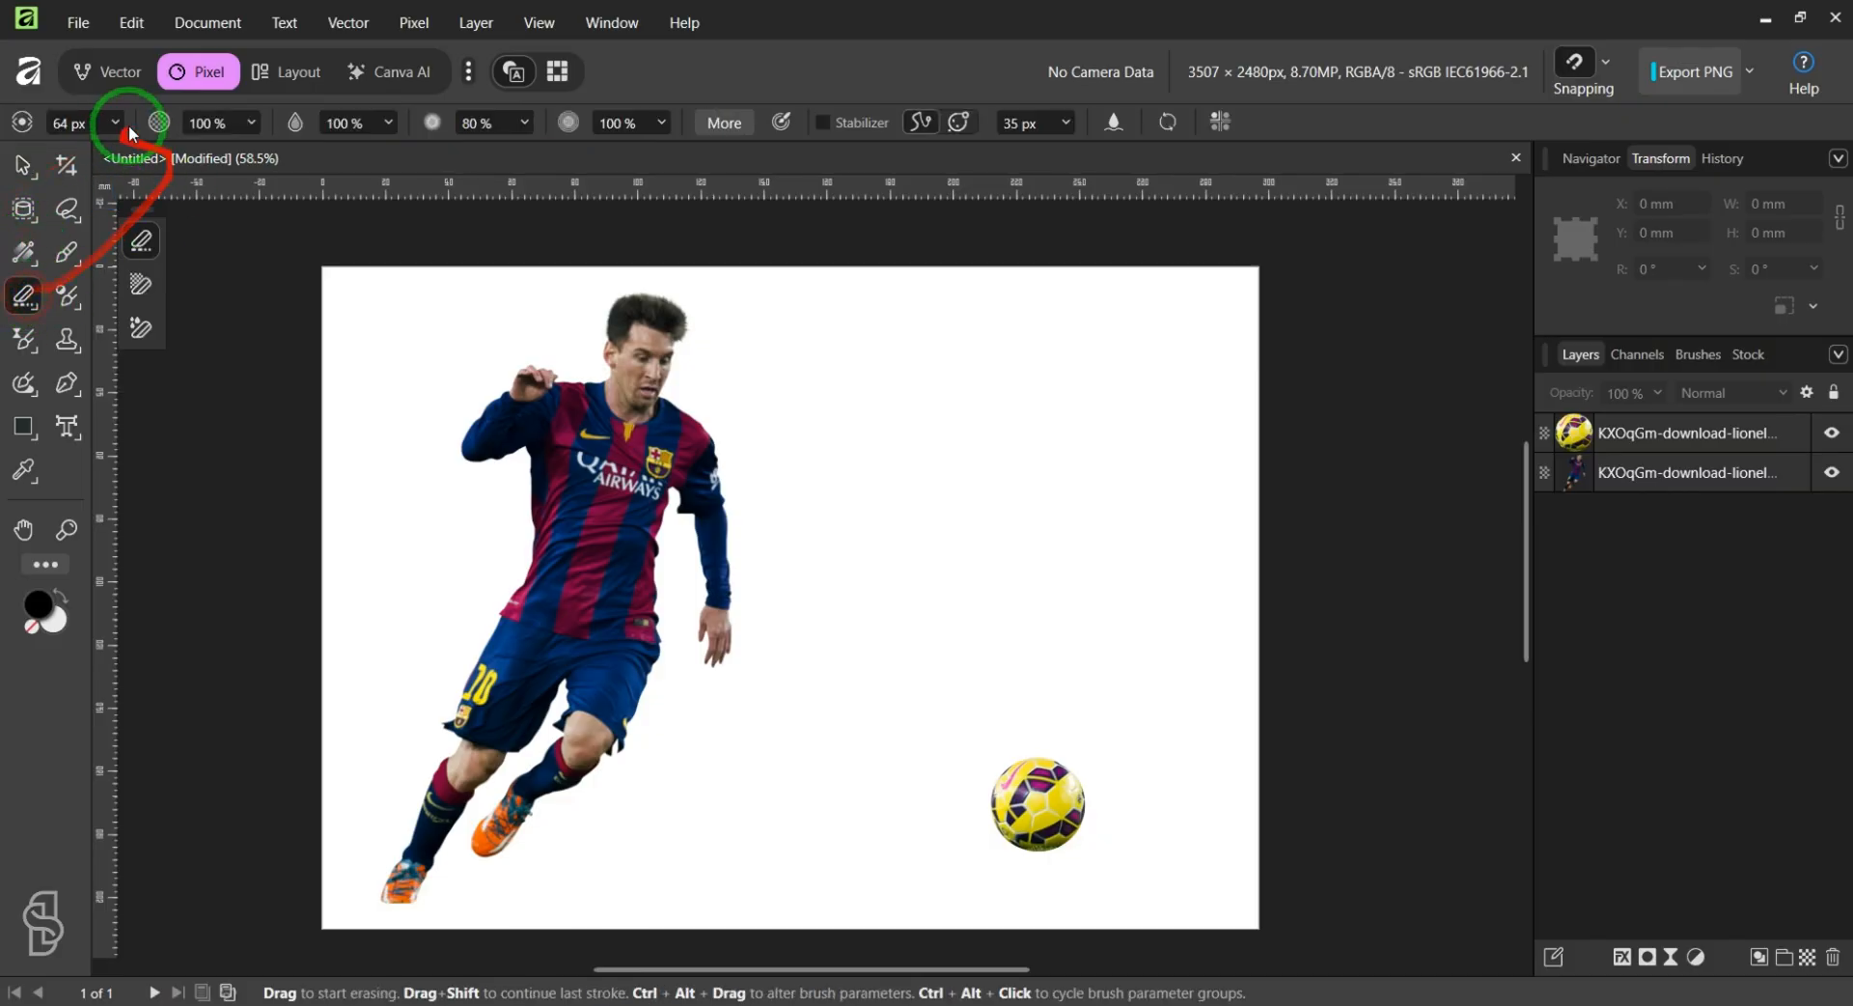
{"action": "left_click", "coordinate": [73, 212]}
{"action": "left_click", "coordinate": [65, 203]}
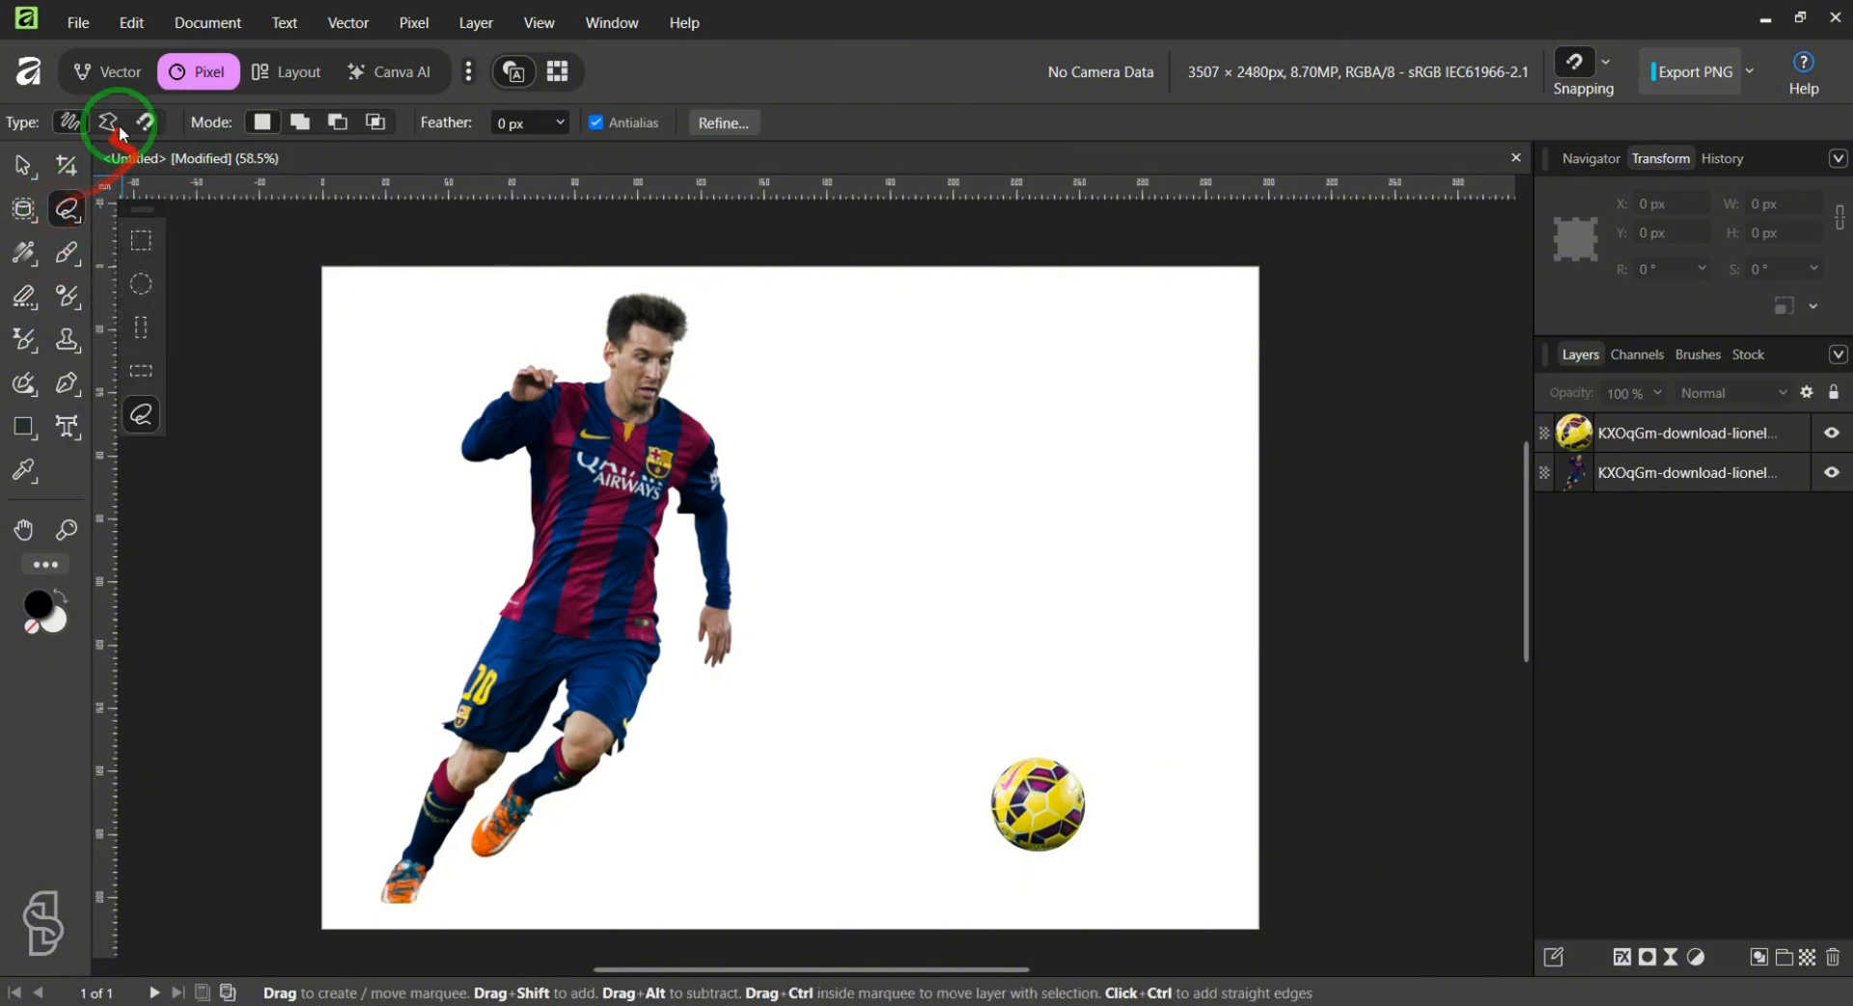
{"action": "left_click", "coordinate": [25, 166]}
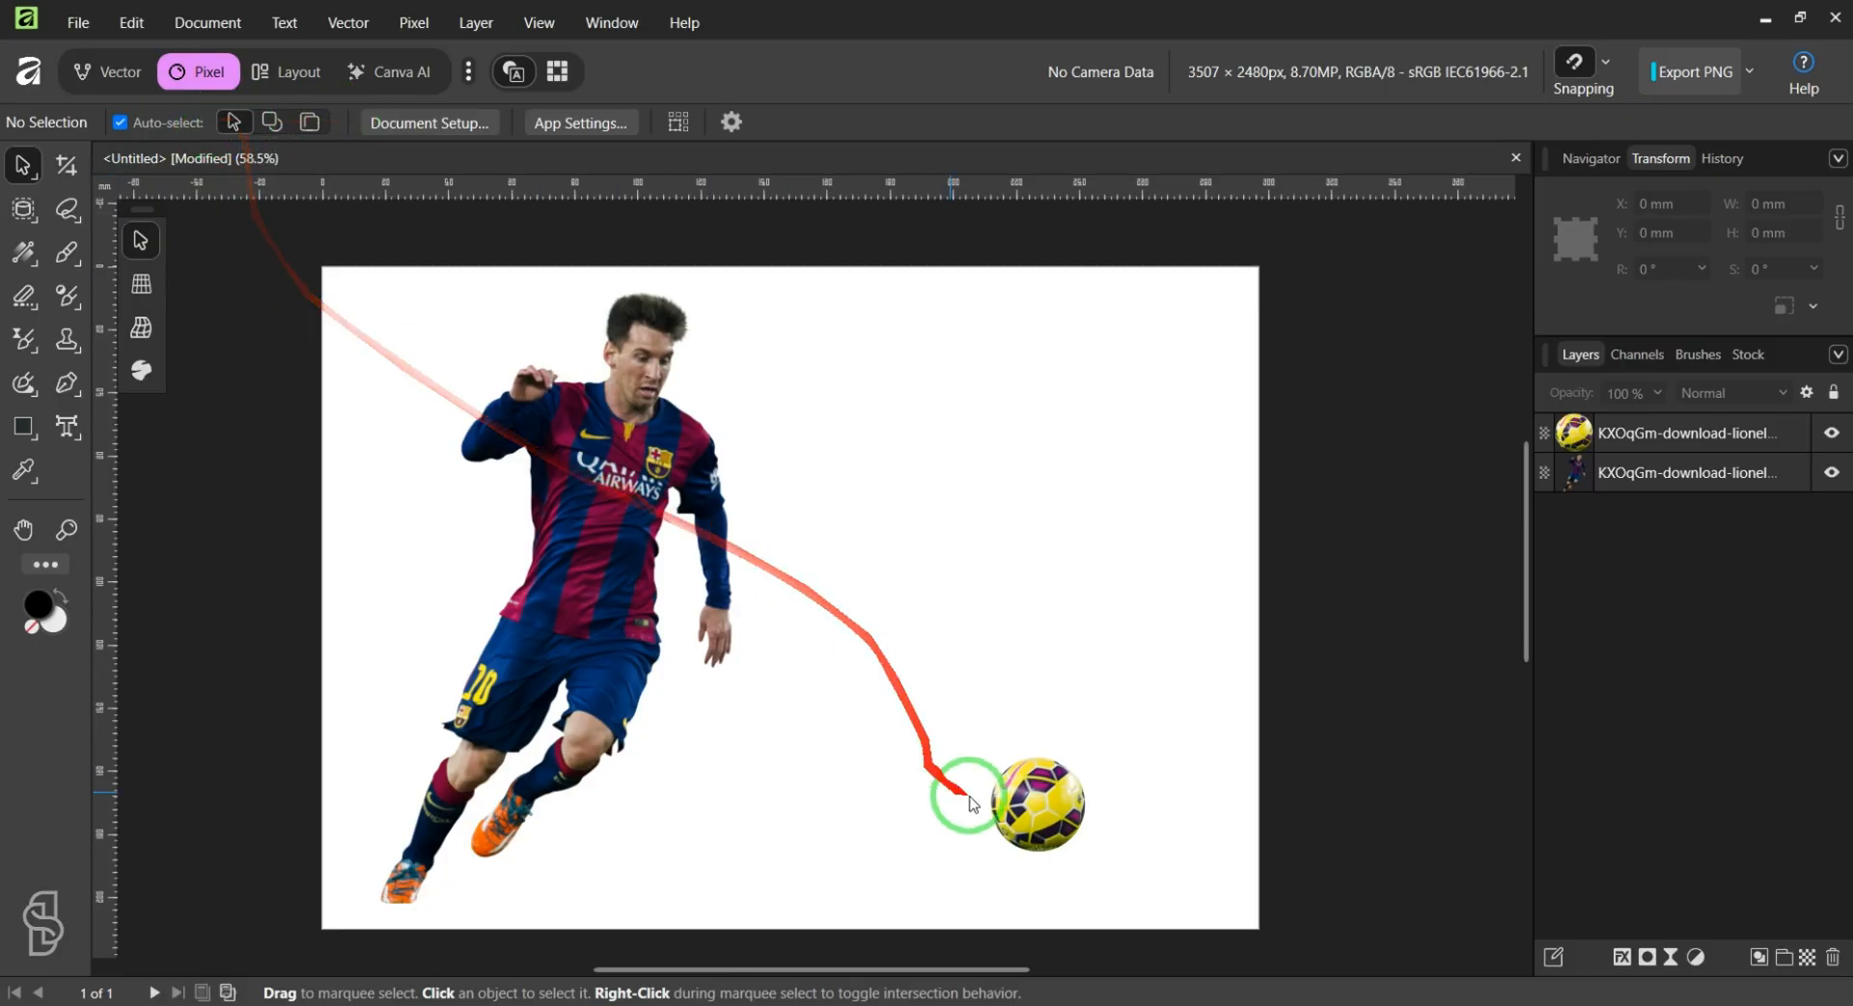
Step: Move the ball in front of the footballer's feet and scale it down to about 24.8 mm wide
{"action": "left_click_drag", "start_coordinate": [1052, 809], "coordinate": [944, 722]}
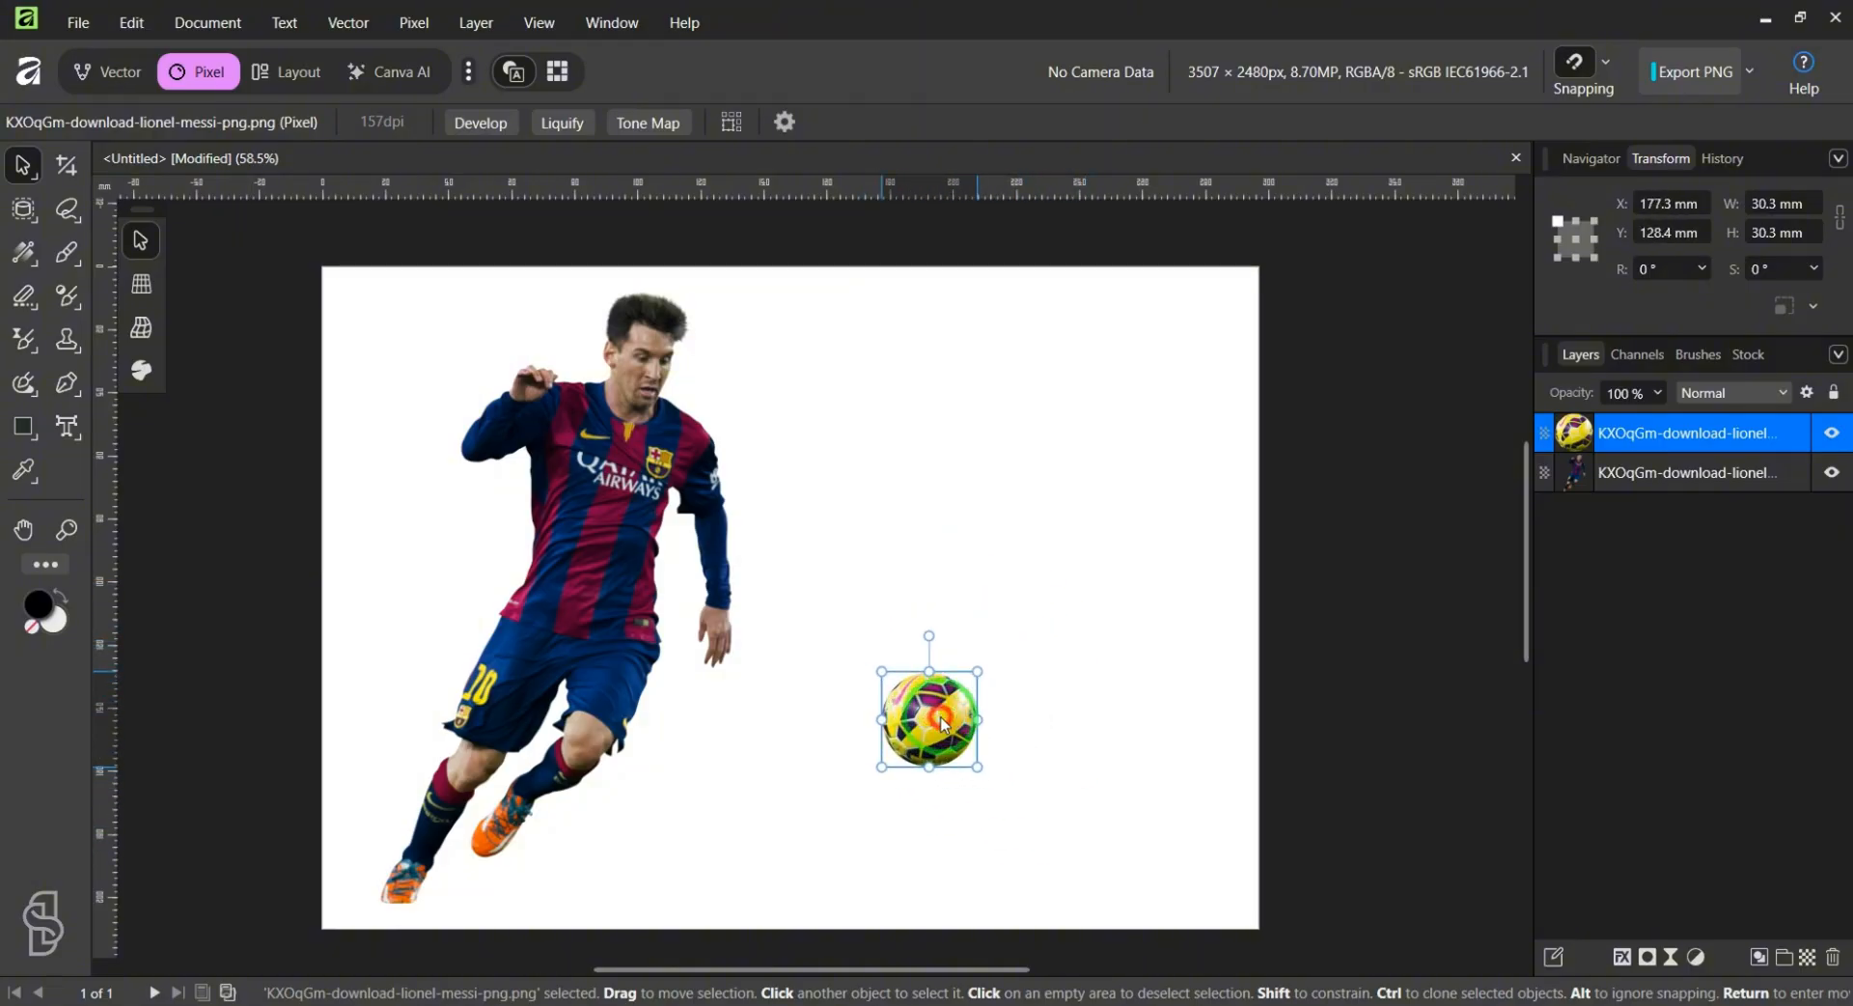
{"action": "mouse_move", "coordinate": [976, 671]}
{"action": "left_mouse_down"}
{"action": "mouse_move", "coordinate": [1038, 613]}
{"action": "mouse_move", "coordinate": [961, 670]}
{"action": "mouse_move", "coordinate": [1079, 569]}
{"action": "mouse_move", "coordinate": [975, 668]}
{"action": "left_mouse_up"}
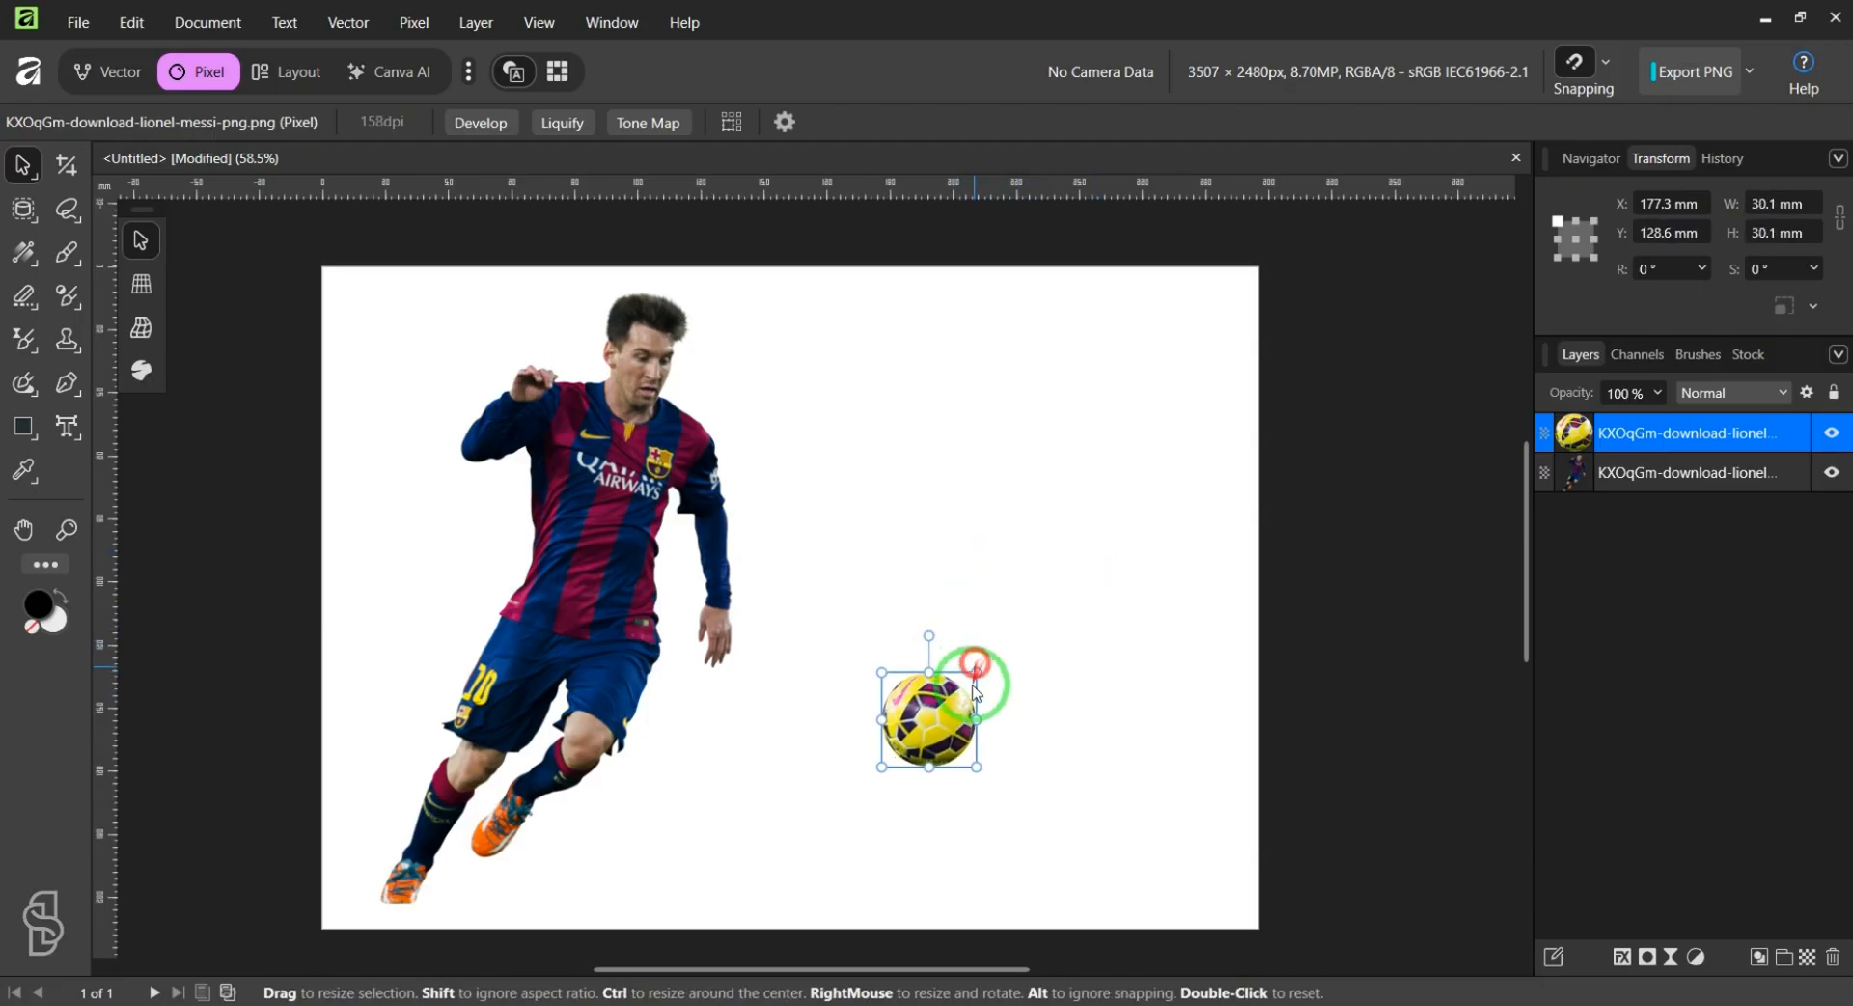
{"action": "left_click_drag", "start_coordinate": [930, 731], "coordinate": [705, 852]}
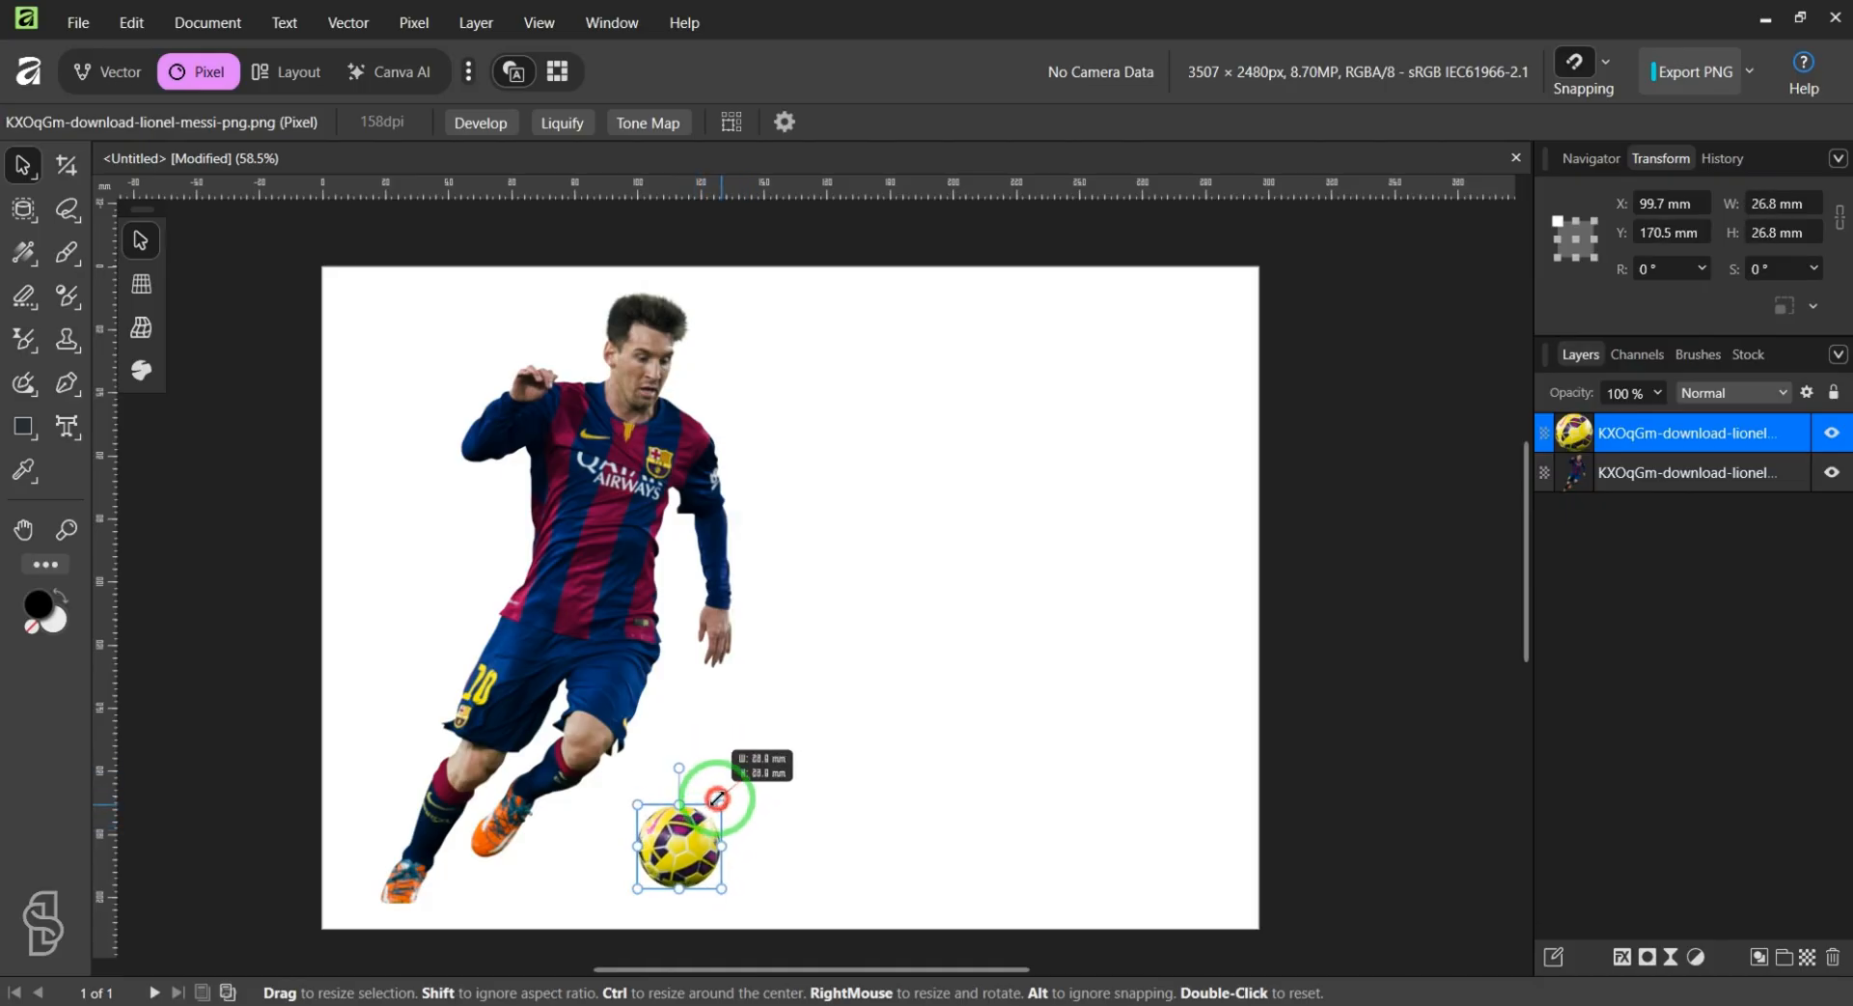
{"action": "left_click_drag", "start_coordinate": [706, 808], "coordinate": [712, 805]}
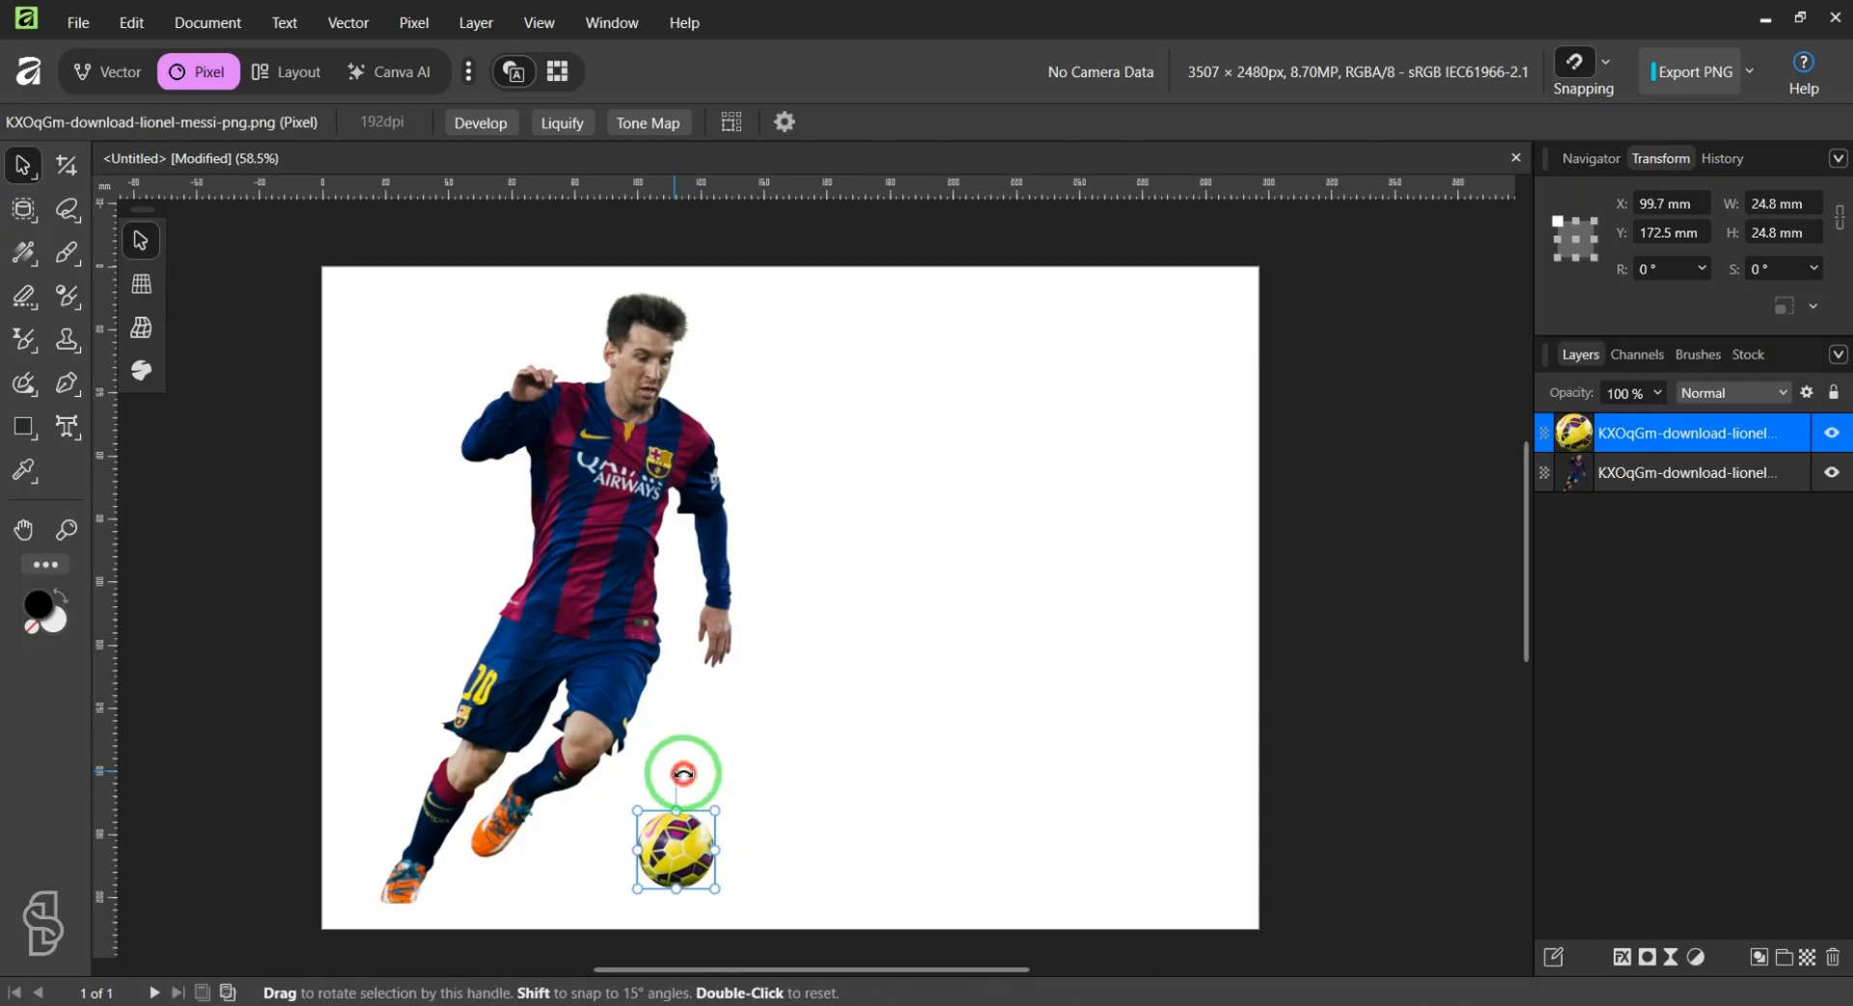
Step: Rotate the ball by about 2.2° and deselect it
{"action": "mouse_move", "coordinate": [683, 773]}
{"action": "left_mouse_down"}
{"action": "mouse_move", "coordinate": [720, 785]}
{"action": "mouse_move", "coordinate": [686, 761]}
{"action": "mouse_move", "coordinate": [628, 778]}
{"action": "mouse_move", "coordinate": [671, 774]}
{"action": "left_mouse_up"}
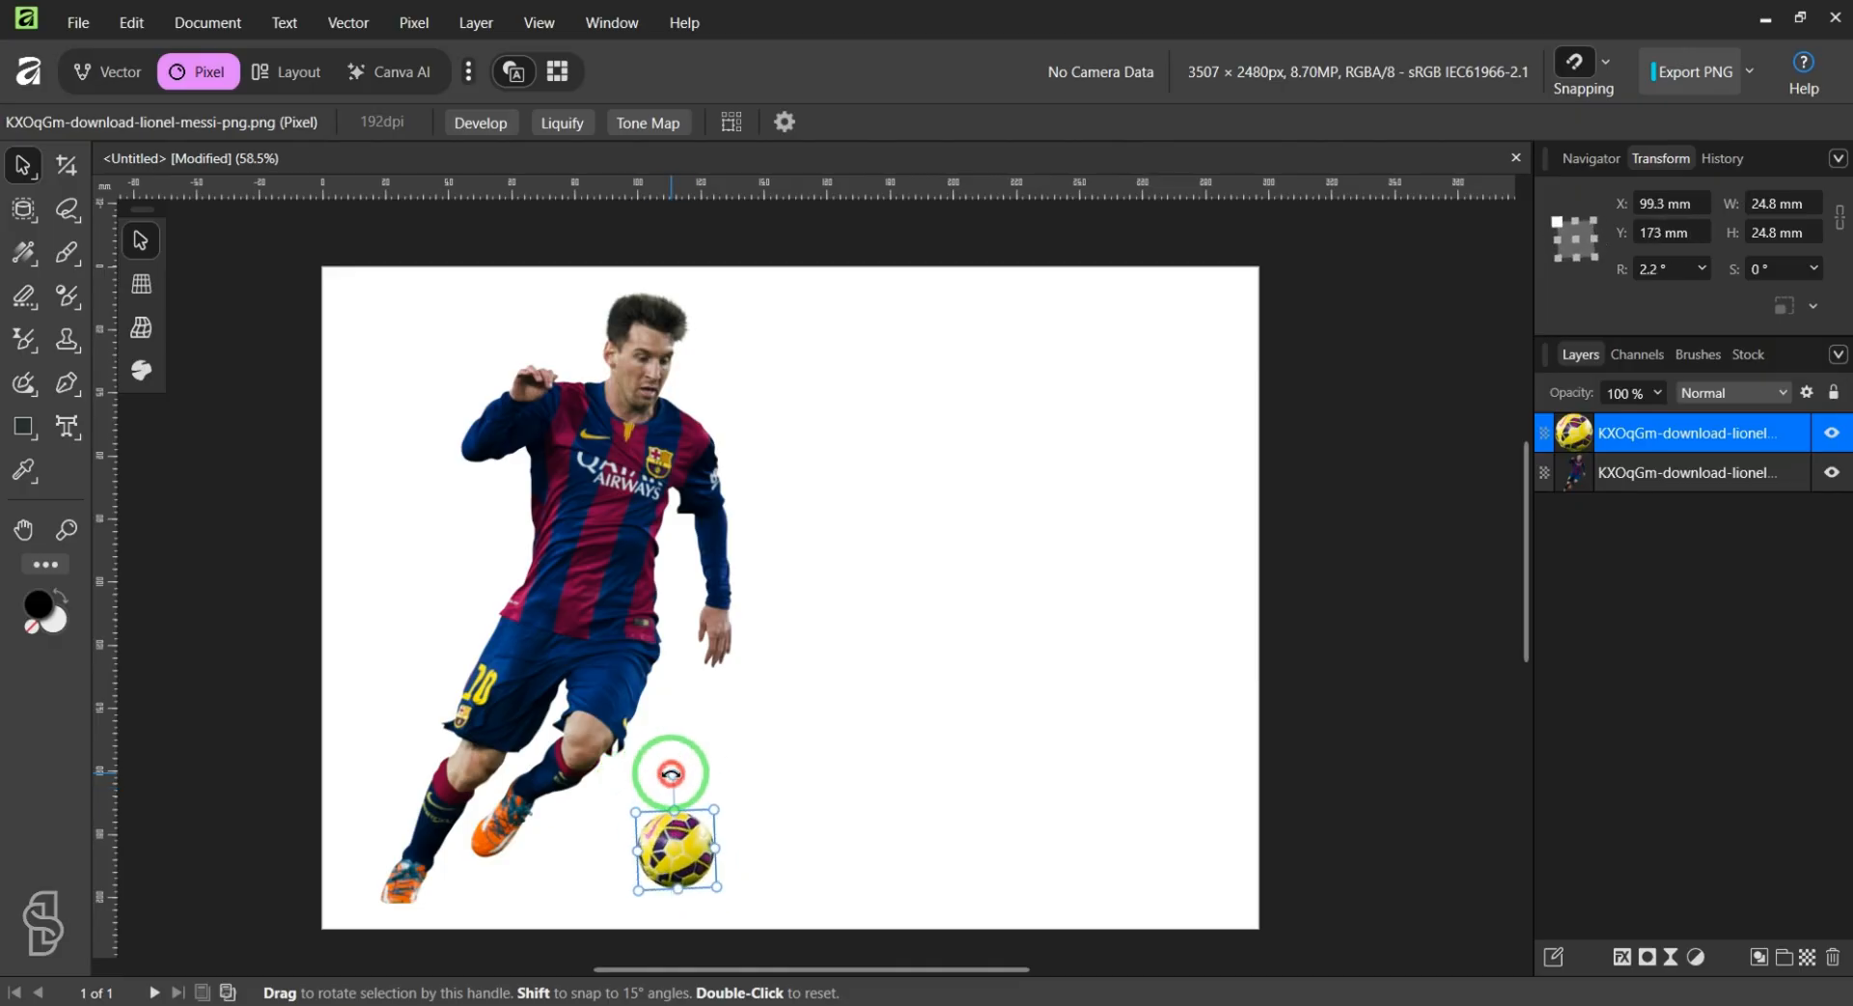
{"action": "left_click", "coordinate": [779, 790]}
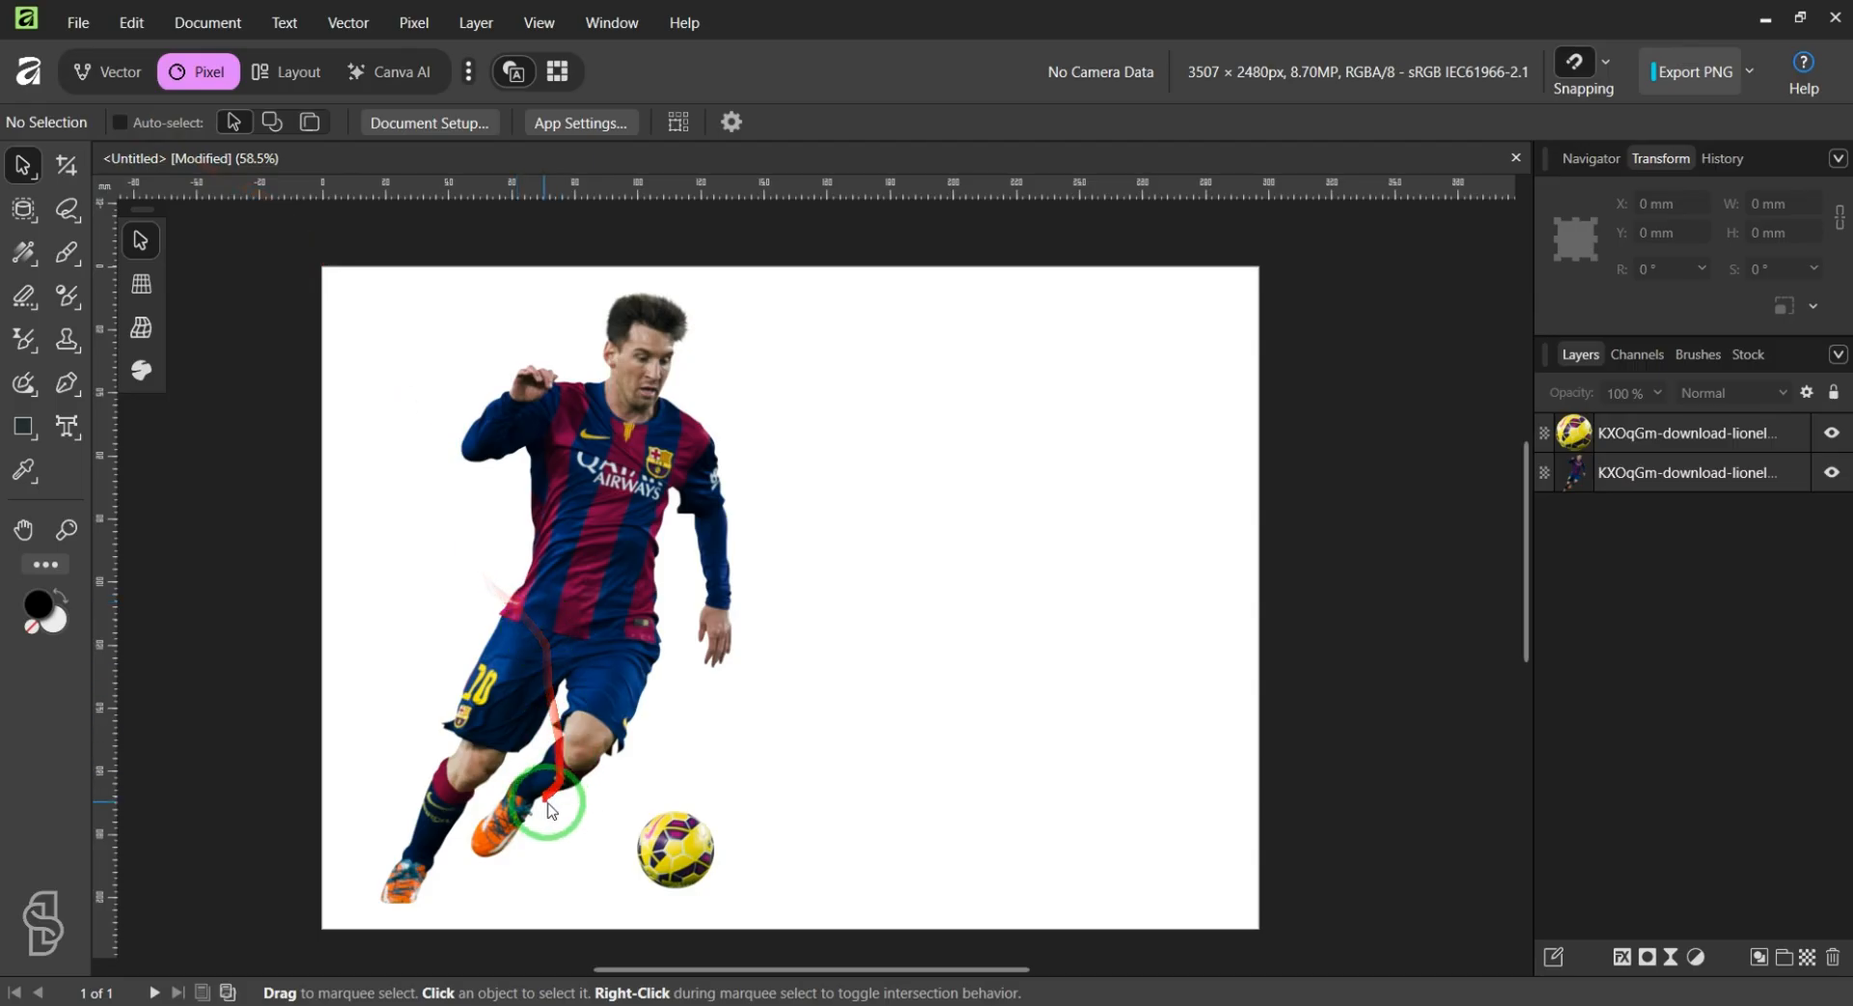
Step: Turn on Auto-select for the Move Tool and clear the current selection
{"action": "mouse_move", "coordinate": [659, 850]}
{"action": "left_mouse_down"}
{"action": "mouse_move", "coordinate": [720, 834]}
{"action": "mouse_move", "coordinate": [679, 848]}
{"action": "left_mouse_up"}
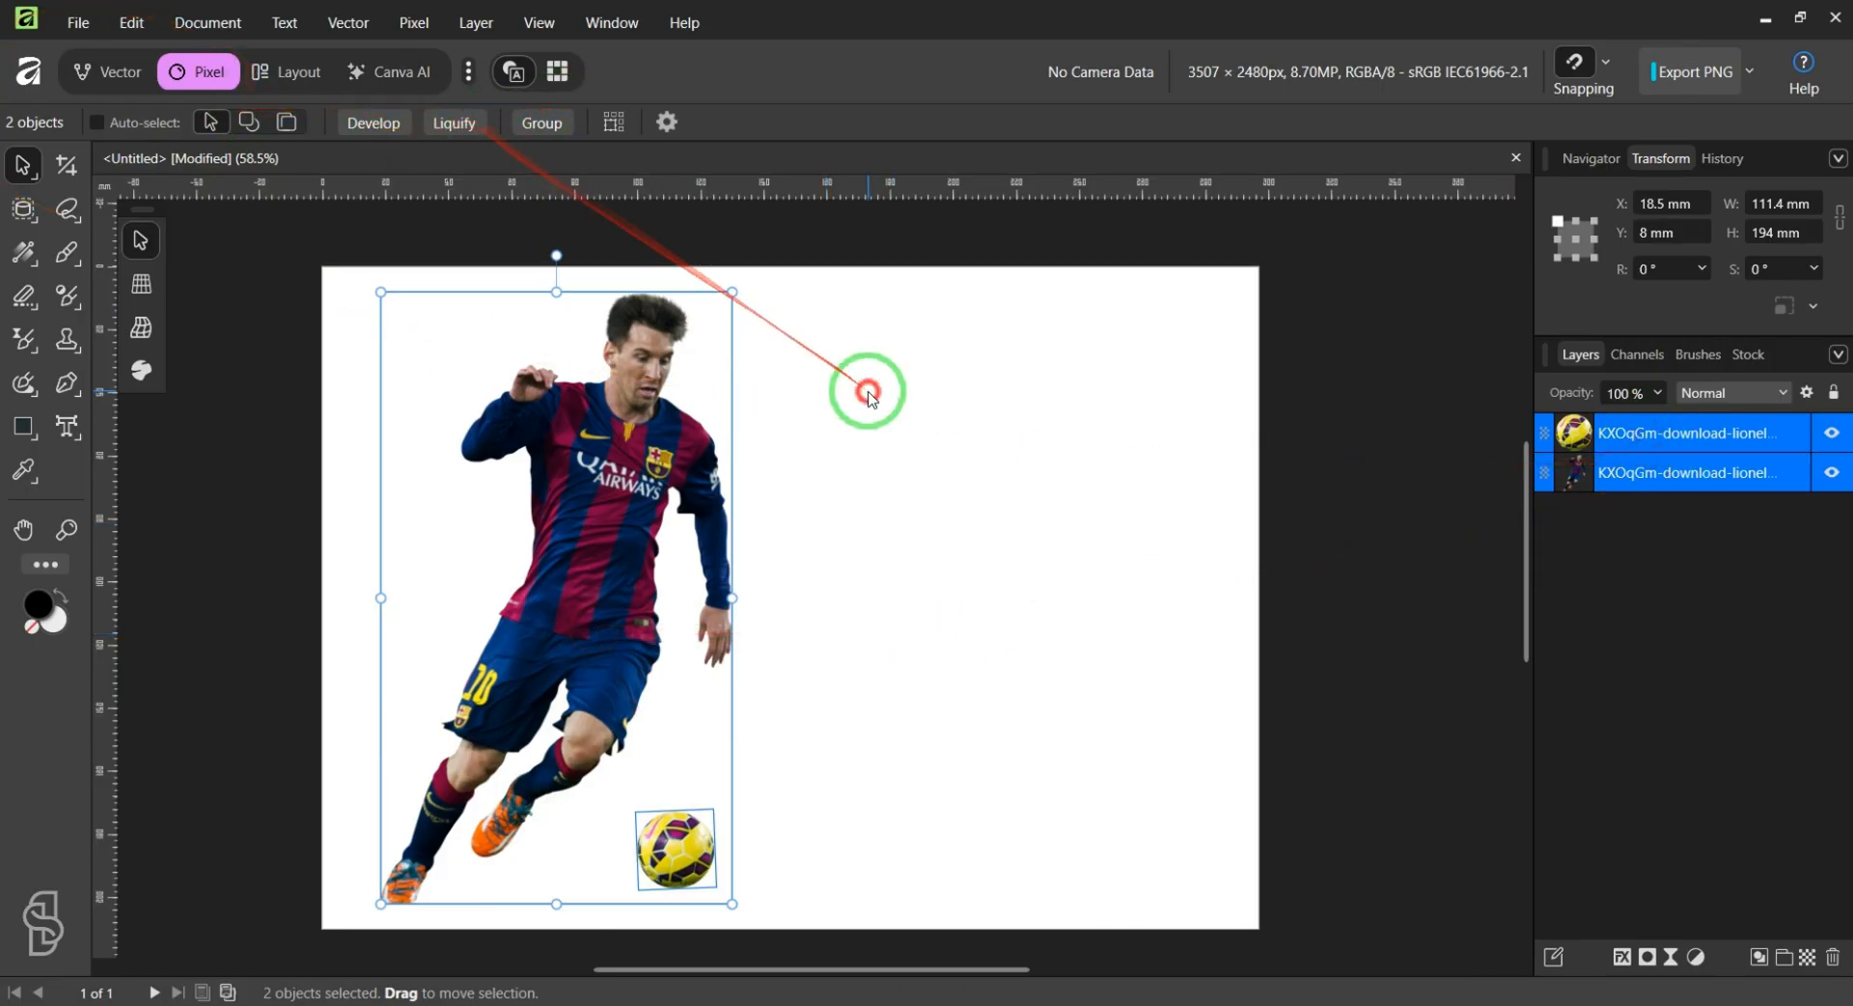
{"action": "left_click", "coordinate": [120, 123]}
{"action": "left_click", "coordinate": [825, 485]}
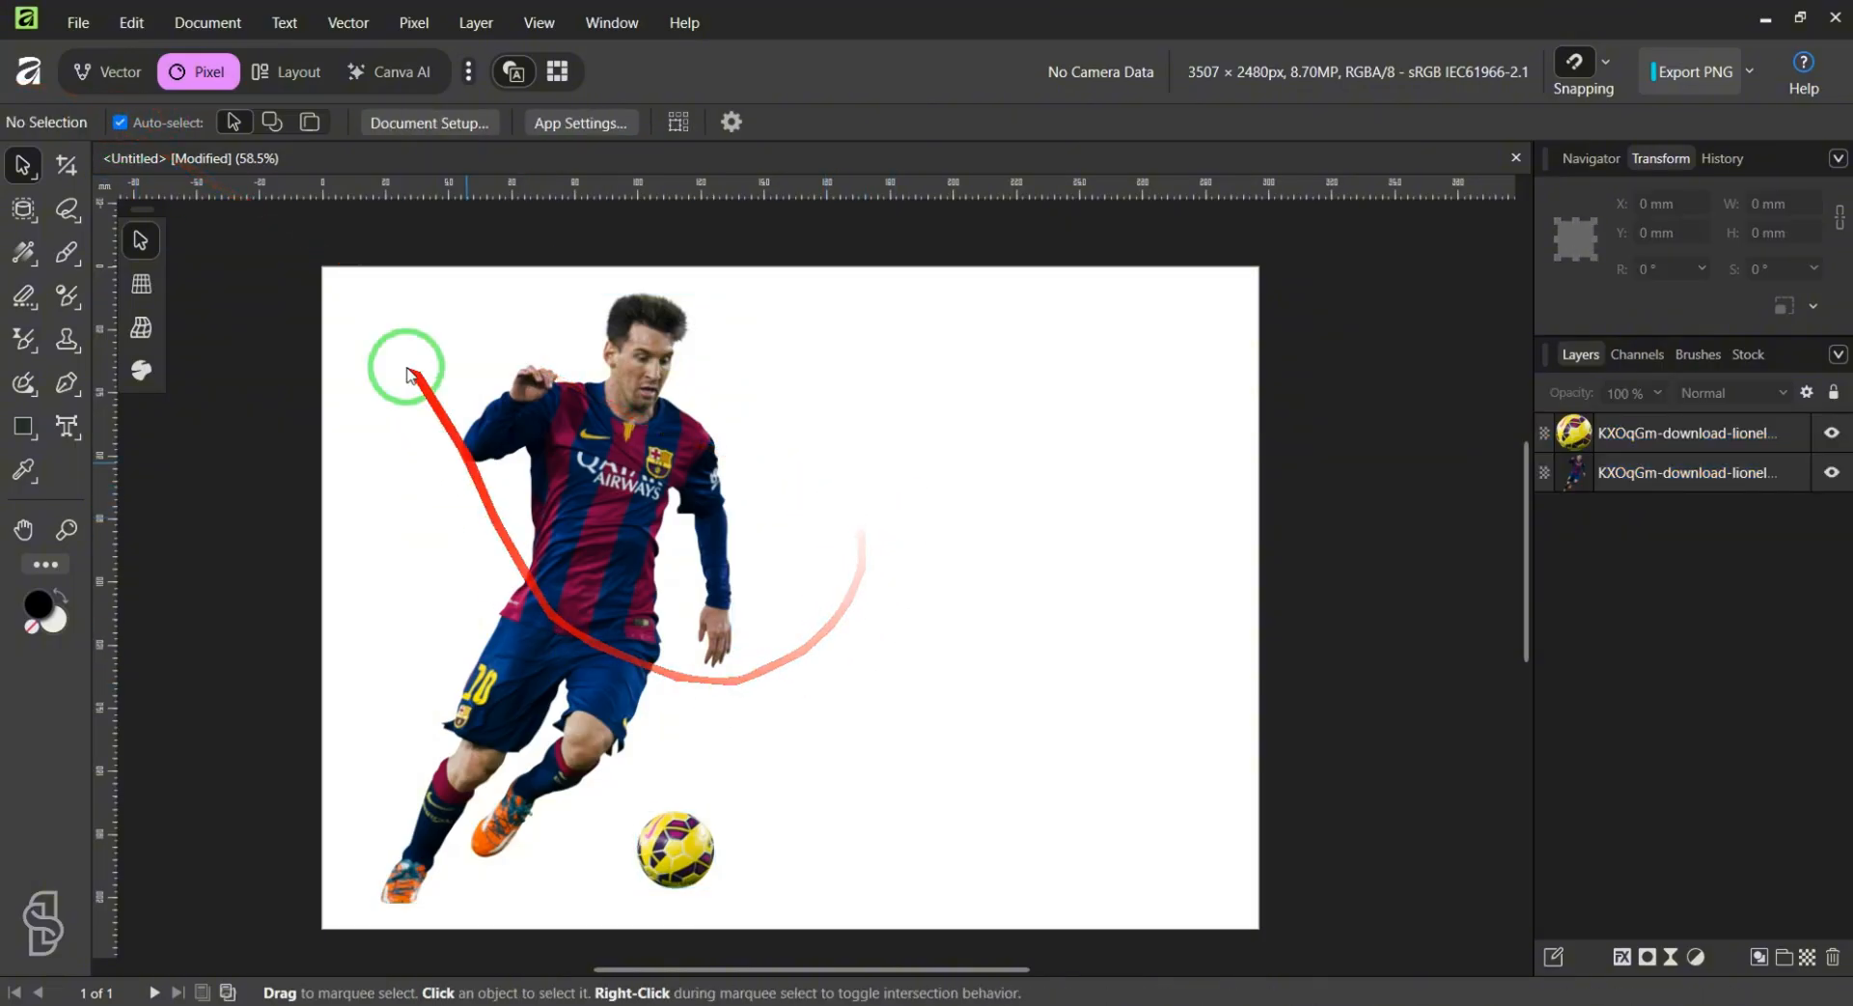
Step: Move the footballer to about X 13.6 mm and the ball to about X 92.5 mm, Y 173.9 mm, then deselect
{"action": "left_click", "coordinate": [569, 606]}
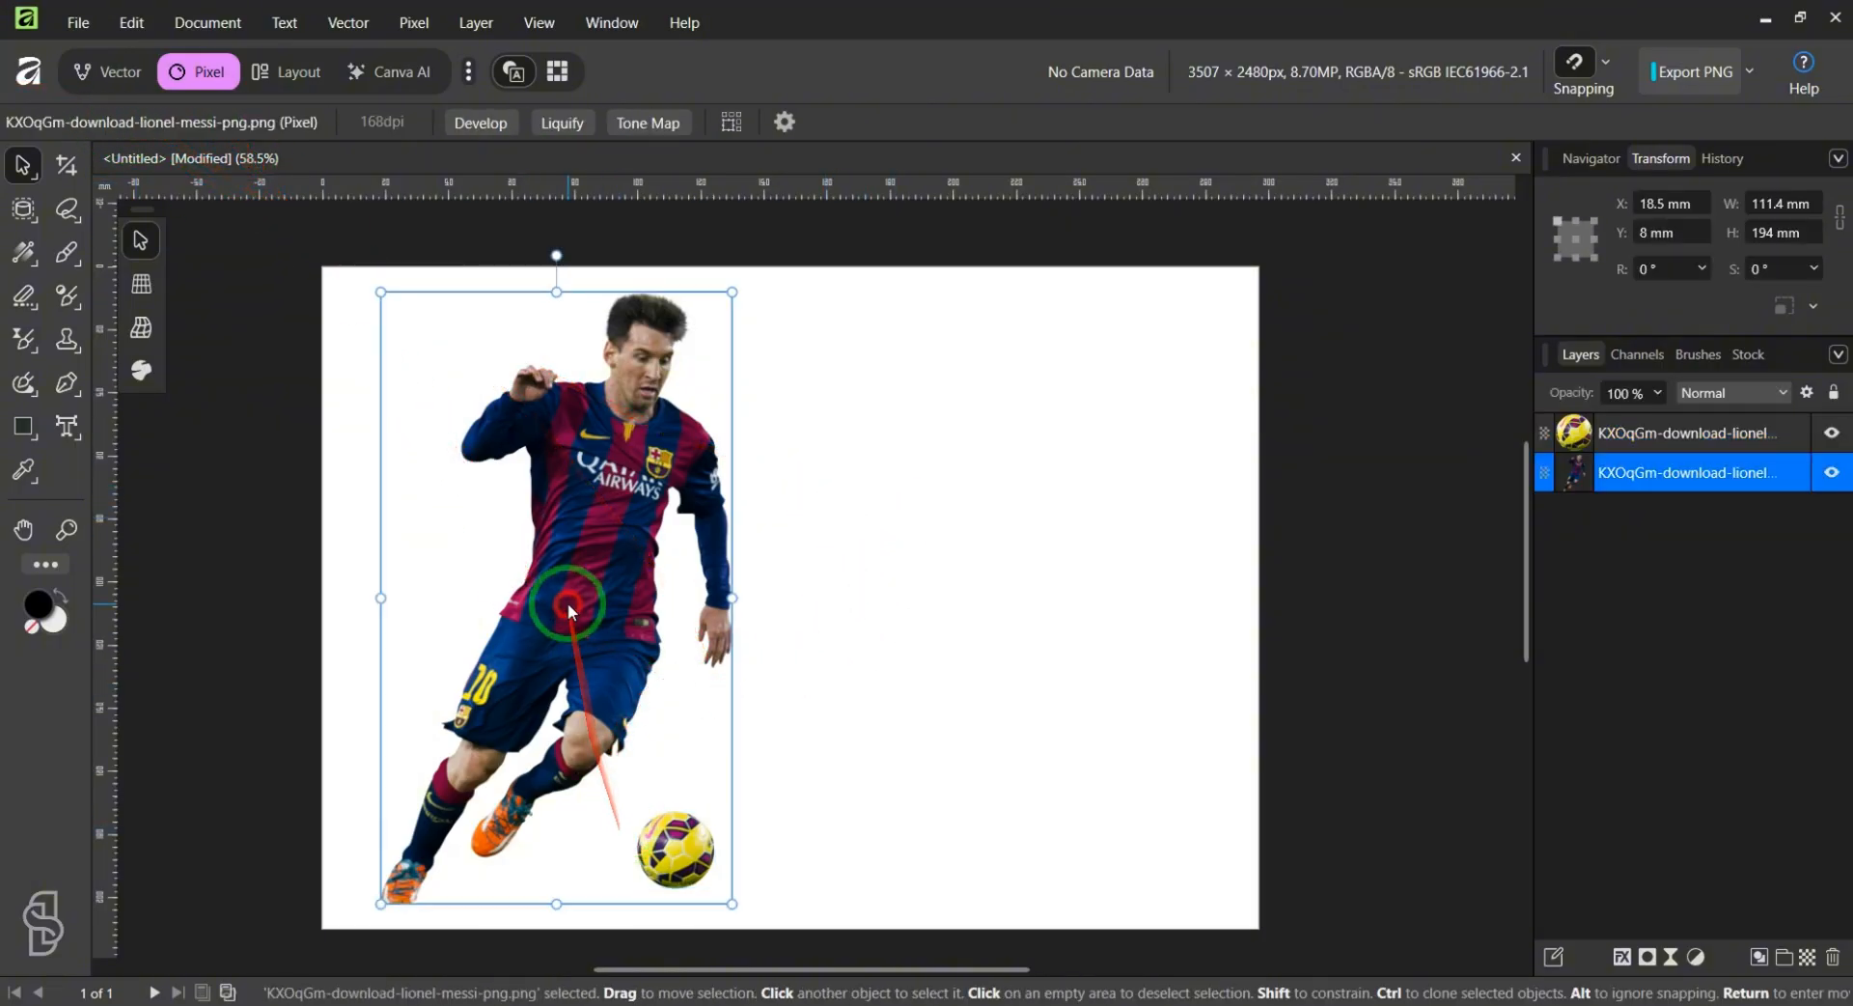
{"action": "left_click_drag", "start_coordinate": [566, 578], "coordinate": [579, 581]}
{"action": "mouse_move", "coordinate": [686, 857]}
{"action": "left_mouse_down"}
{"action": "mouse_move", "coordinate": [704, 852]}
{"action": "mouse_move", "coordinate": [667, 864]}
{"action": "left_mouse_up"}
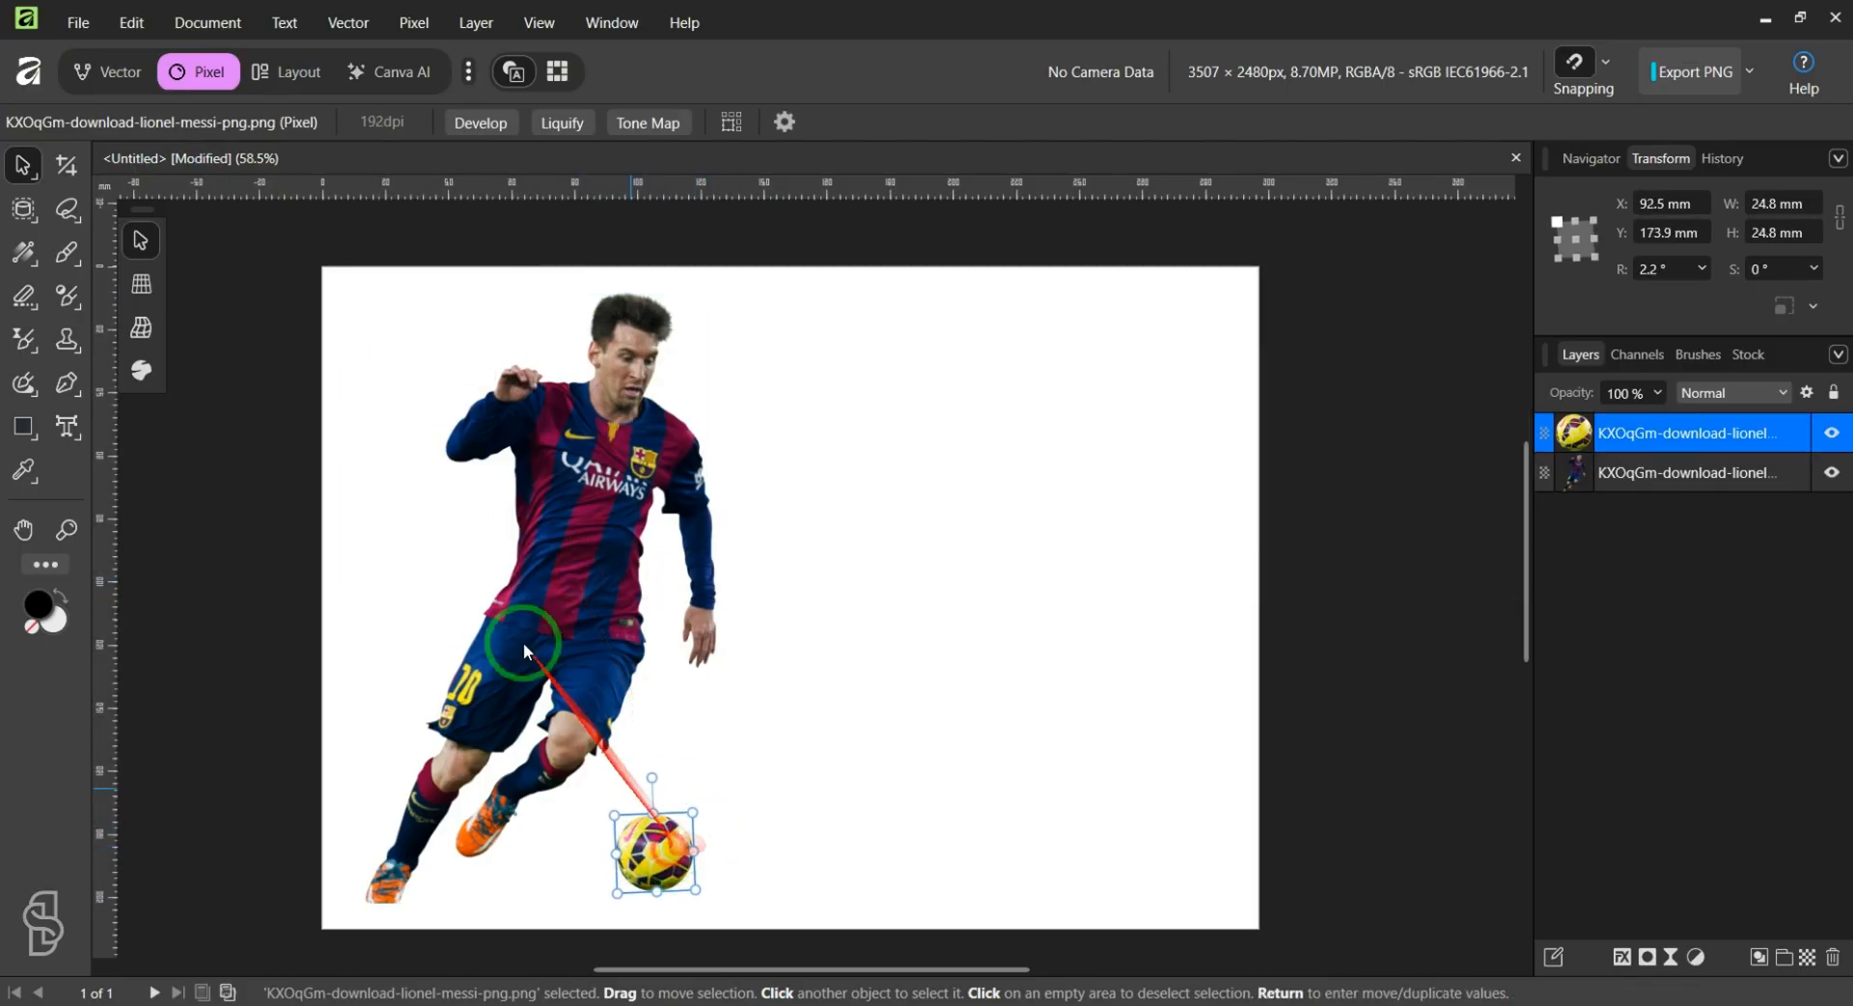
{"action": "left_click", "coordinate": [848, 763]}
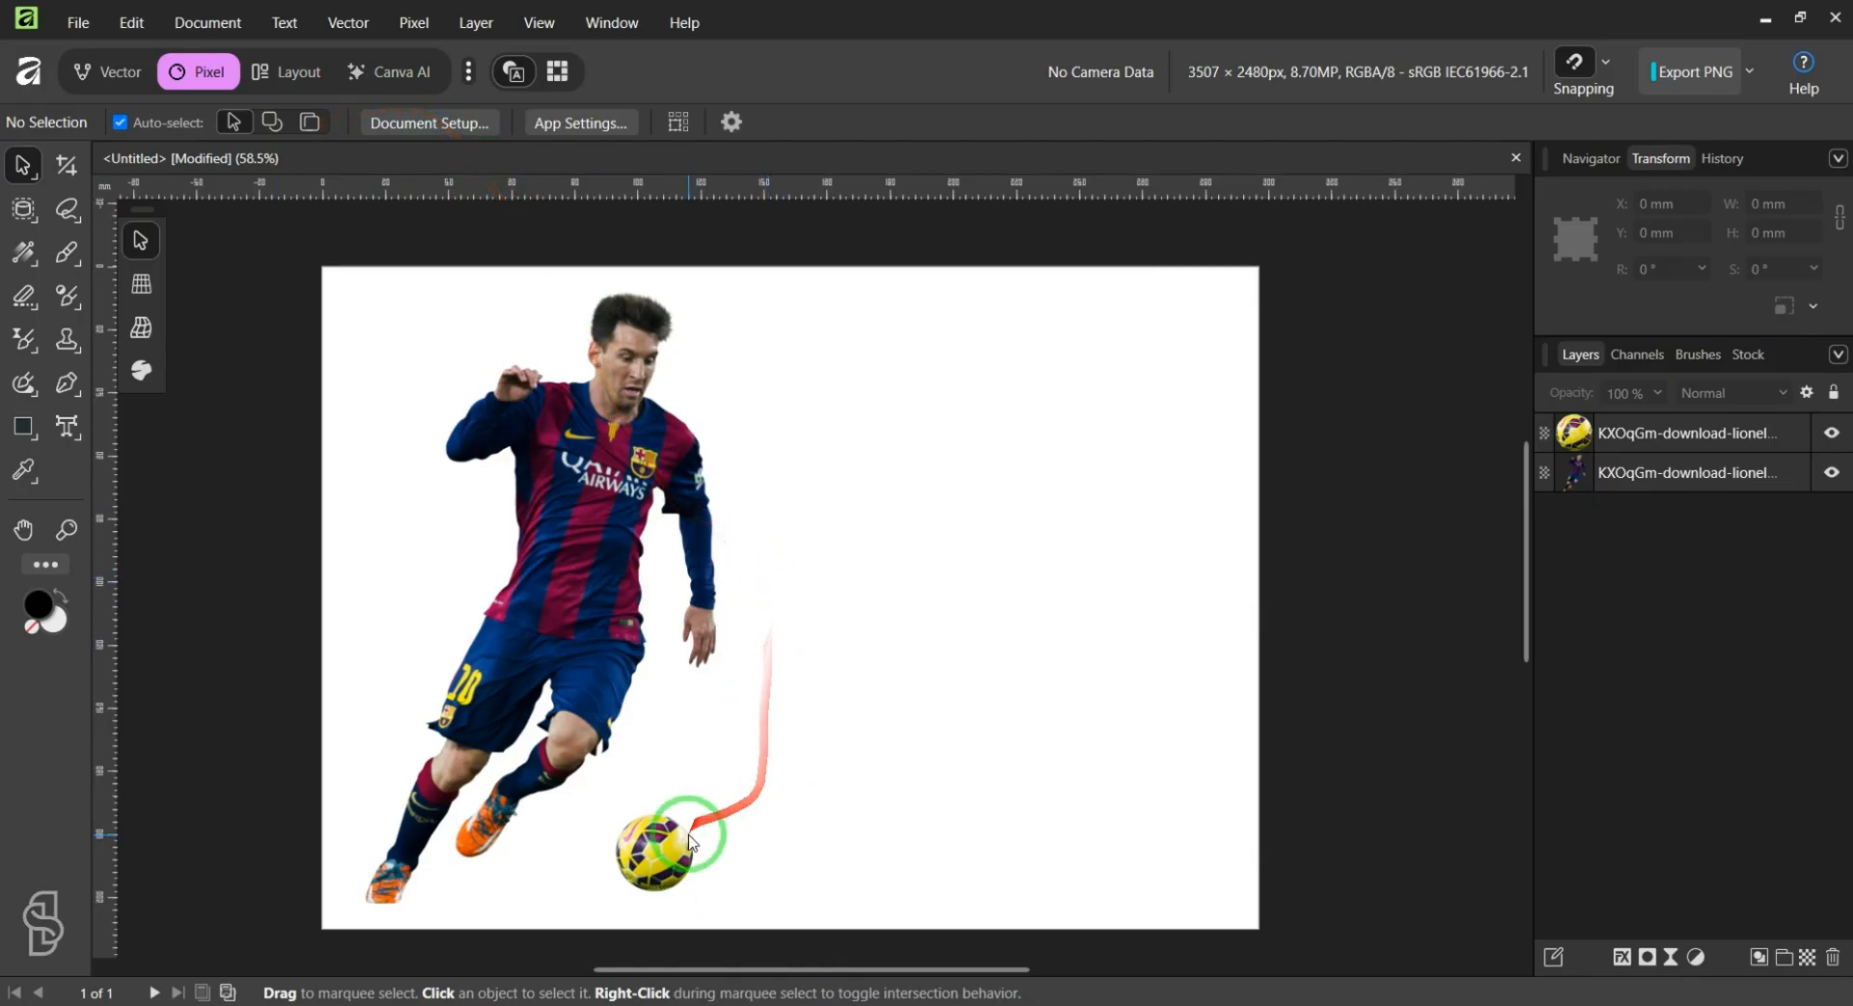
Step: Duplicate the ball twice and gather the three balls into a cluster in front of the footballer's feet
{"action": "left_click", "coordinate": [664, 857]}
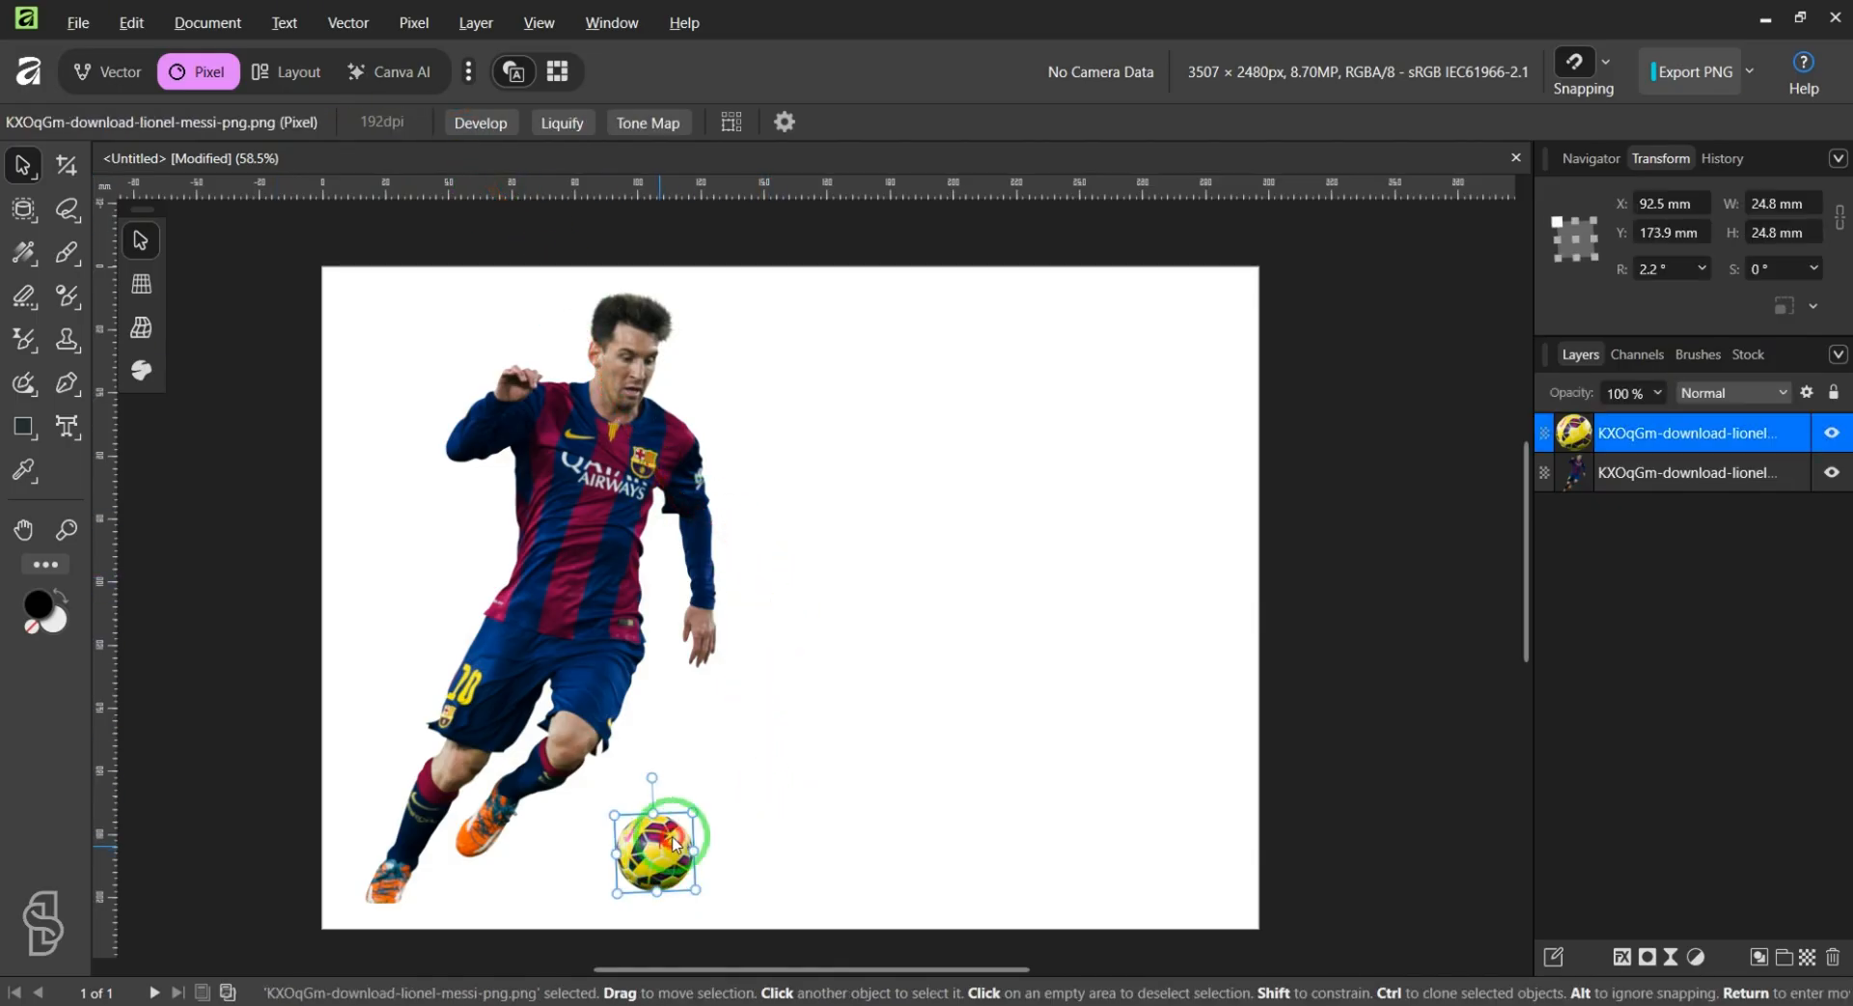
{"action": "mouse_move", "coordinate": [673, 844]}
{"action": "left_mouse_down", "text": "ctrl"}
{"action": "mouse_move", "coordinate": [767, 784]}
{"action": "mouse_move", "coordinate": [728, 787]}
{"action": "mouse_move", "coordinate": [749, 883]}
{"action": "left_mouse_up", "text": "ctrl"}
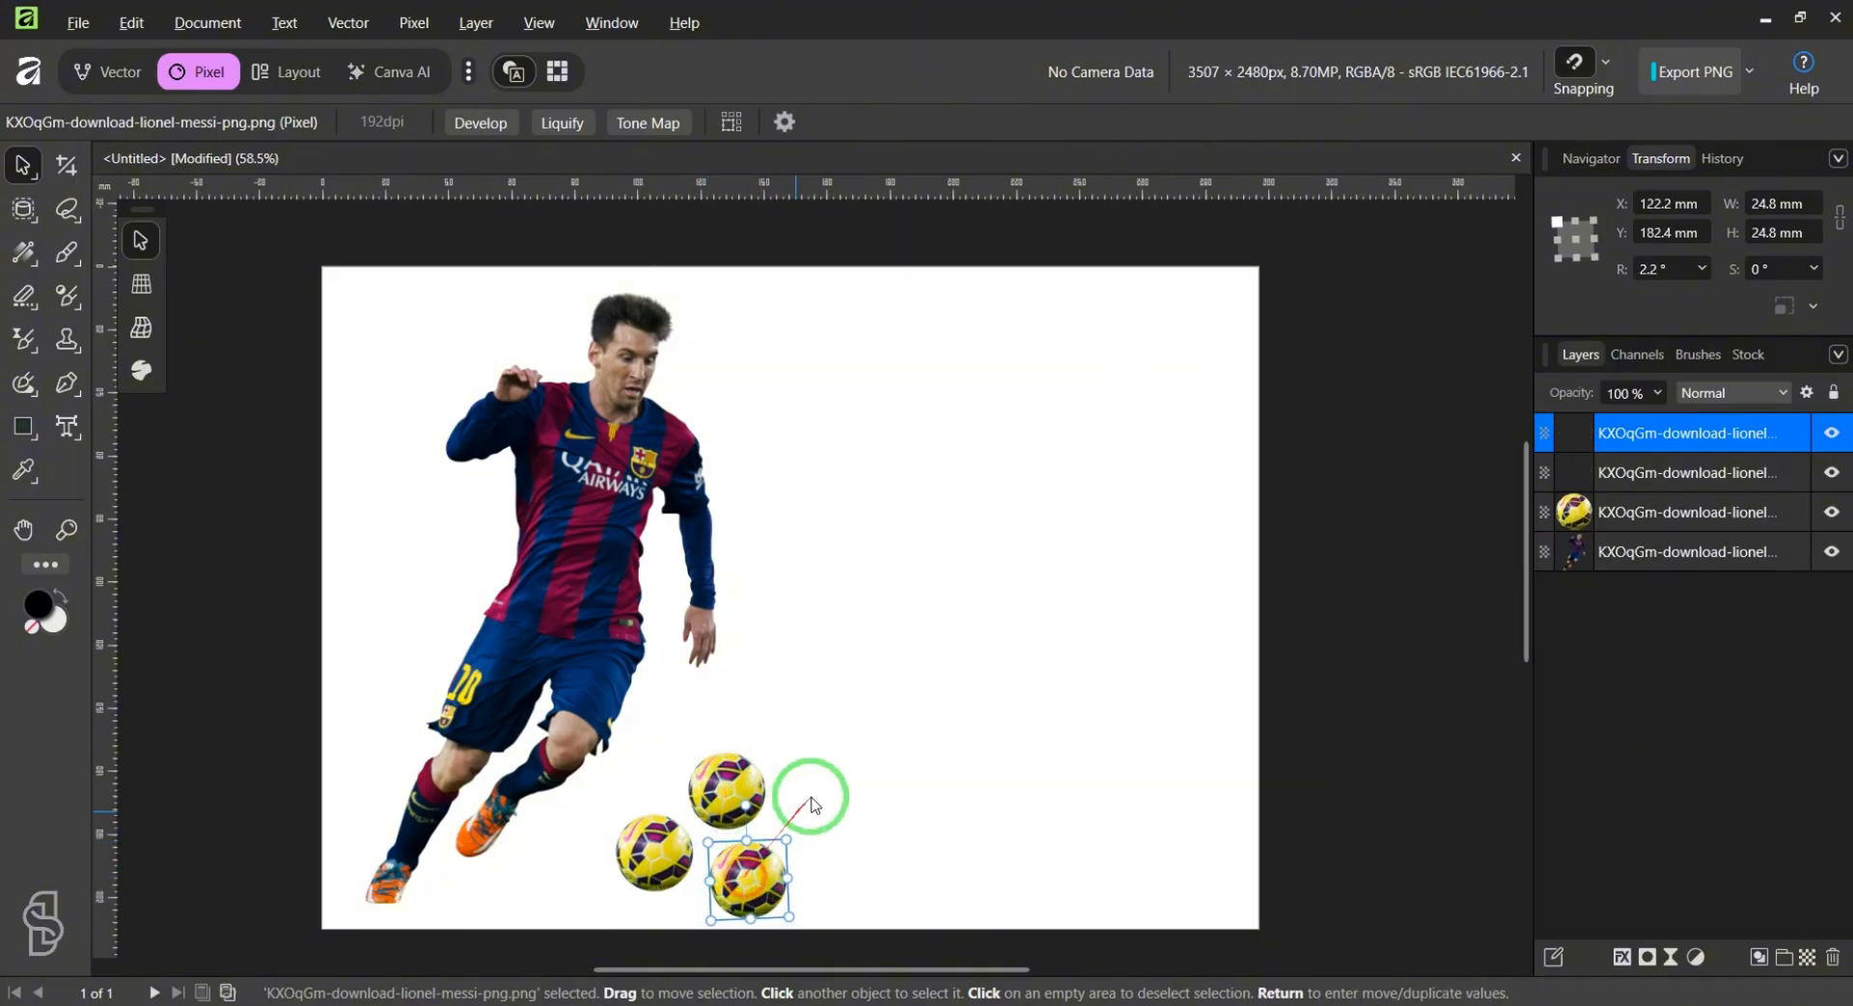
{"action": "left_click_drag", "start_coordinate": [833, 778], "coordinate": [810, 810]}
{"action": "left_click", "coordinate": [848, 830]}
{"action": "left_click", "coordinate": [660, 854]}
Step: Group the three balls and place a duplicate of the group above it at about X 136 mm, Y 96.4 mm
{"action": "left_click_drag", "start_coordinate": [903, 767], "coordinate": [749, 886]}
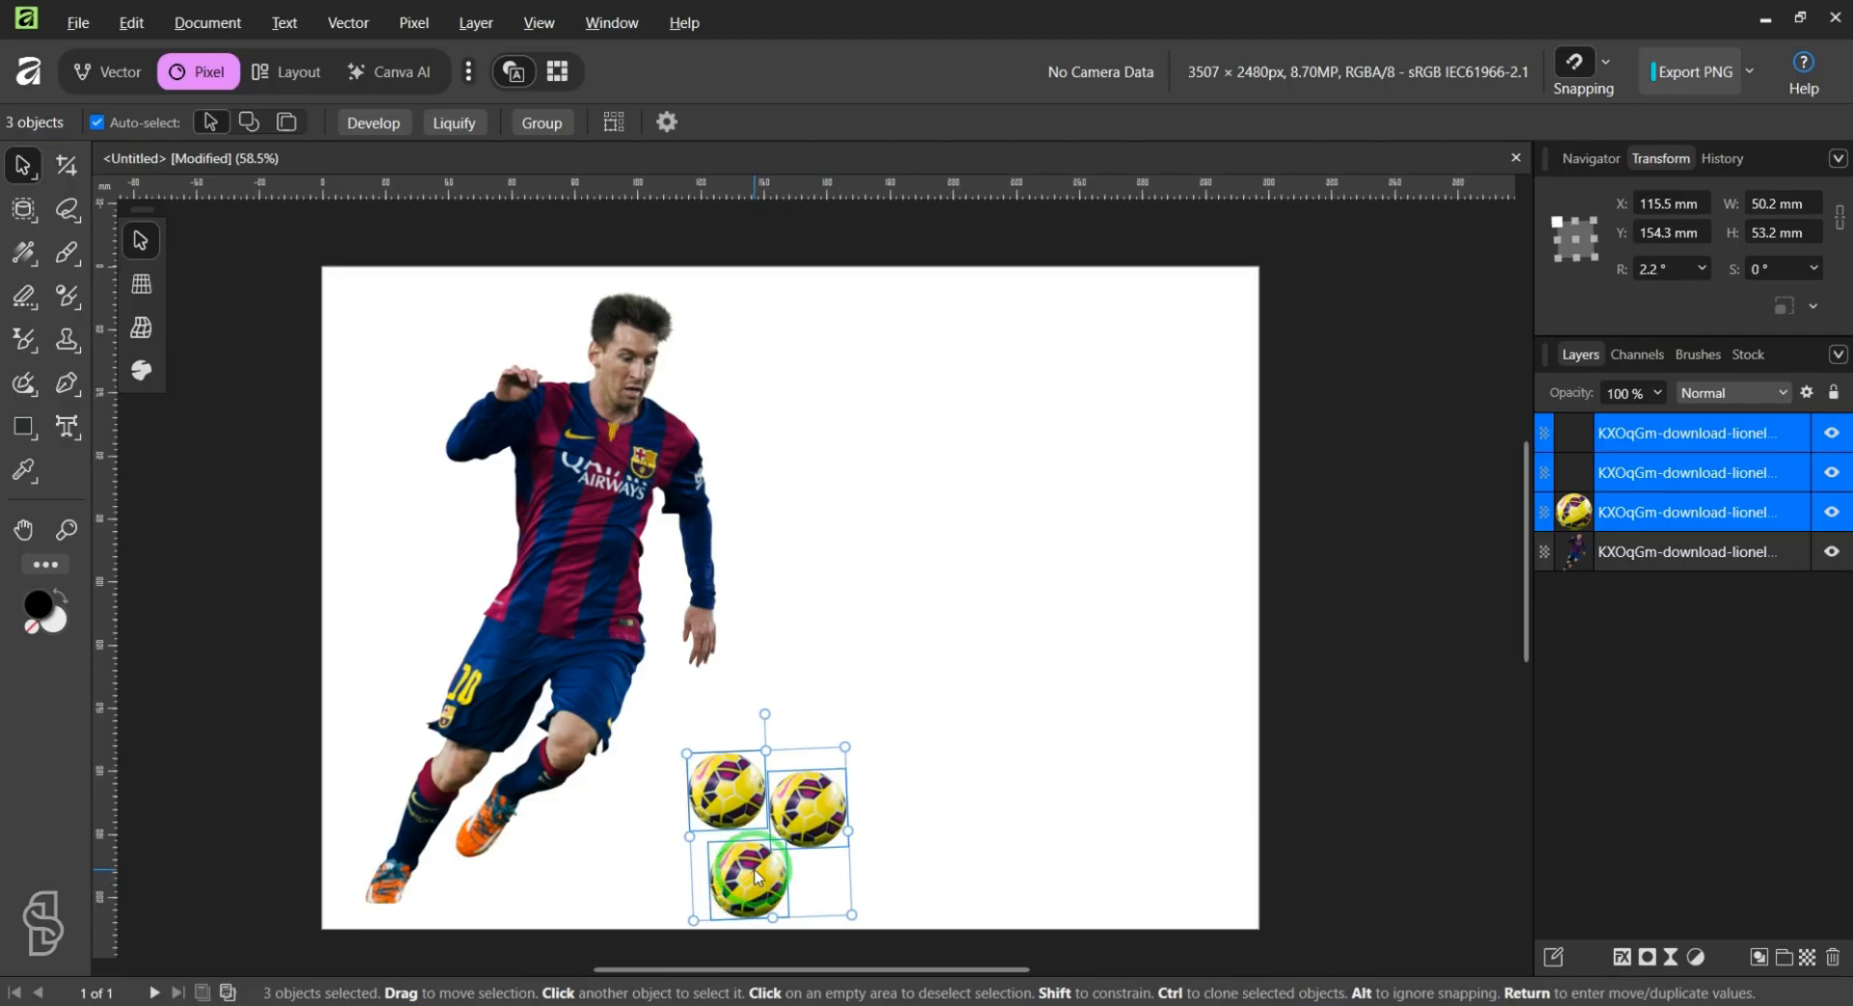
{"action": "key", "text": "ctrl+g"}
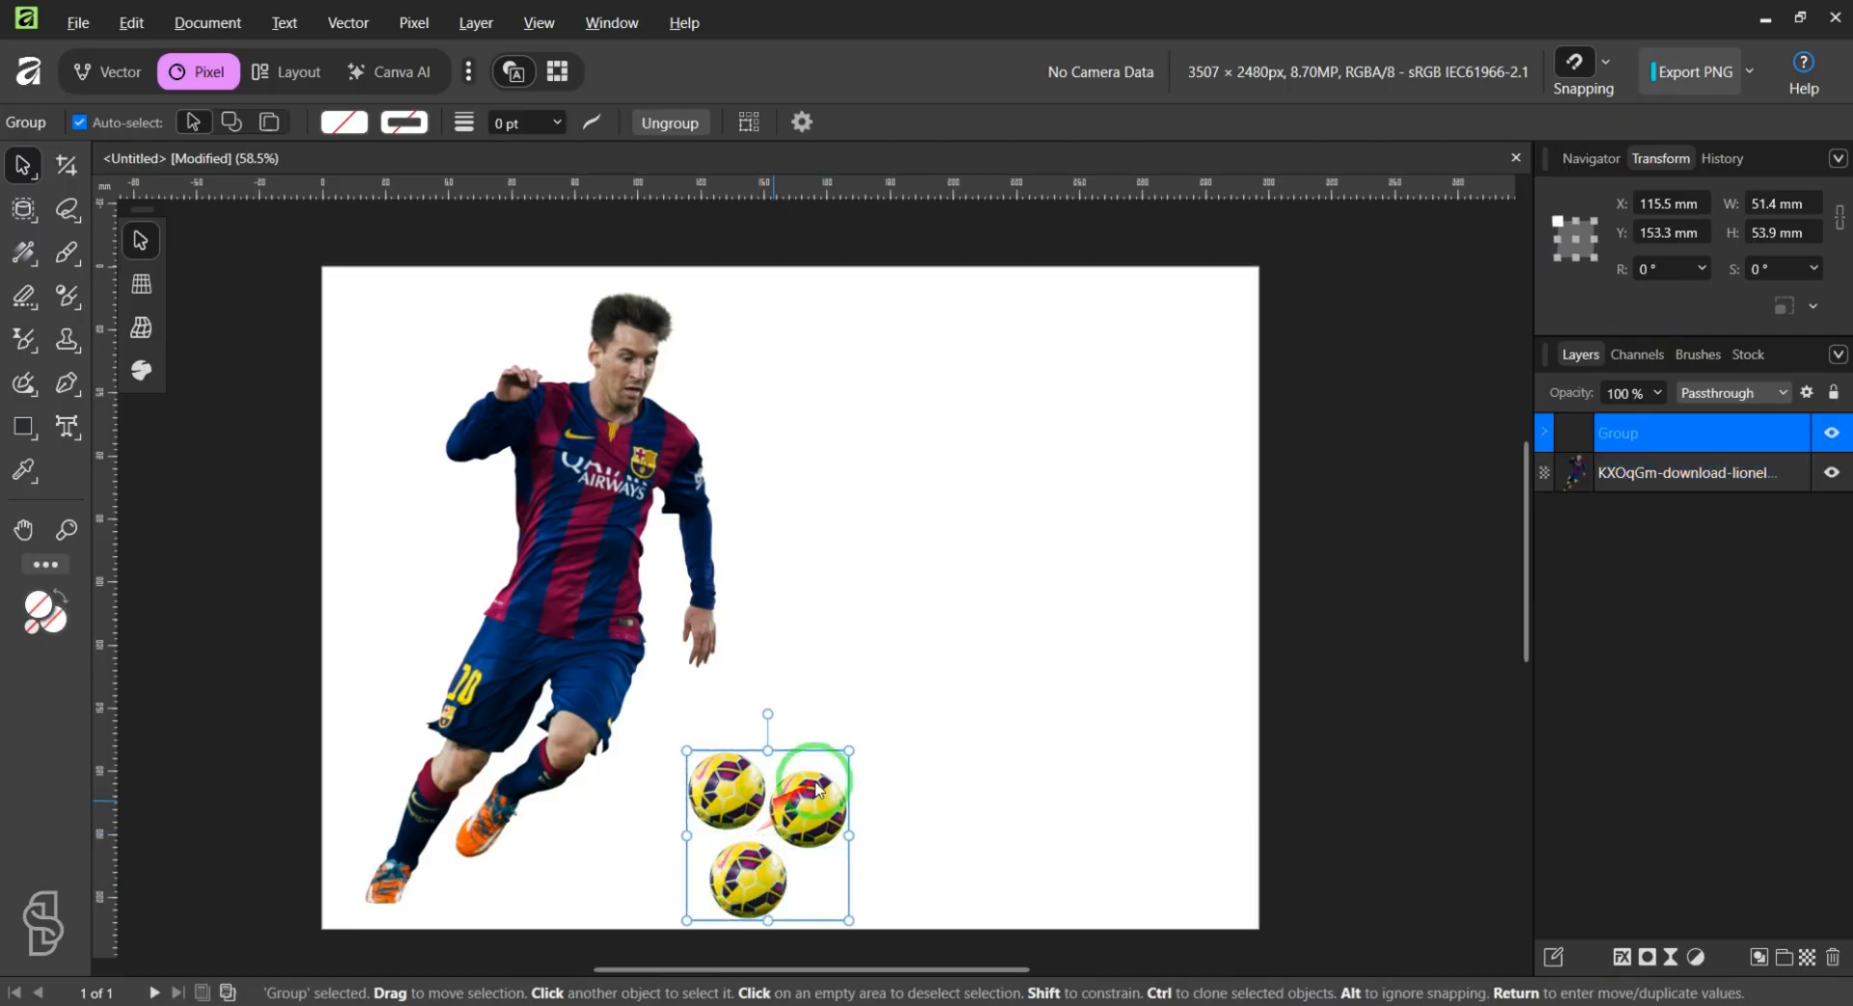
{"action": "mouse_move", "coordinate": [841, 799]}
{"action": "left_mouse_down"}
{"action": "mouse_move", "coordinate": [852, 783]}
{"action": "mouse_move", "coordinate": [827, 790]}
{"action": "mouse_move", "coordinate": [904, 738]}
{"action": "mouse_move", "coordinate": [946, 629]}
{"action": "mouse_move", "coordinate": [877, 620]}
{"action": "mouse_move", "coordinate": [866, 648]}
{"action": "left_mouse_up"}
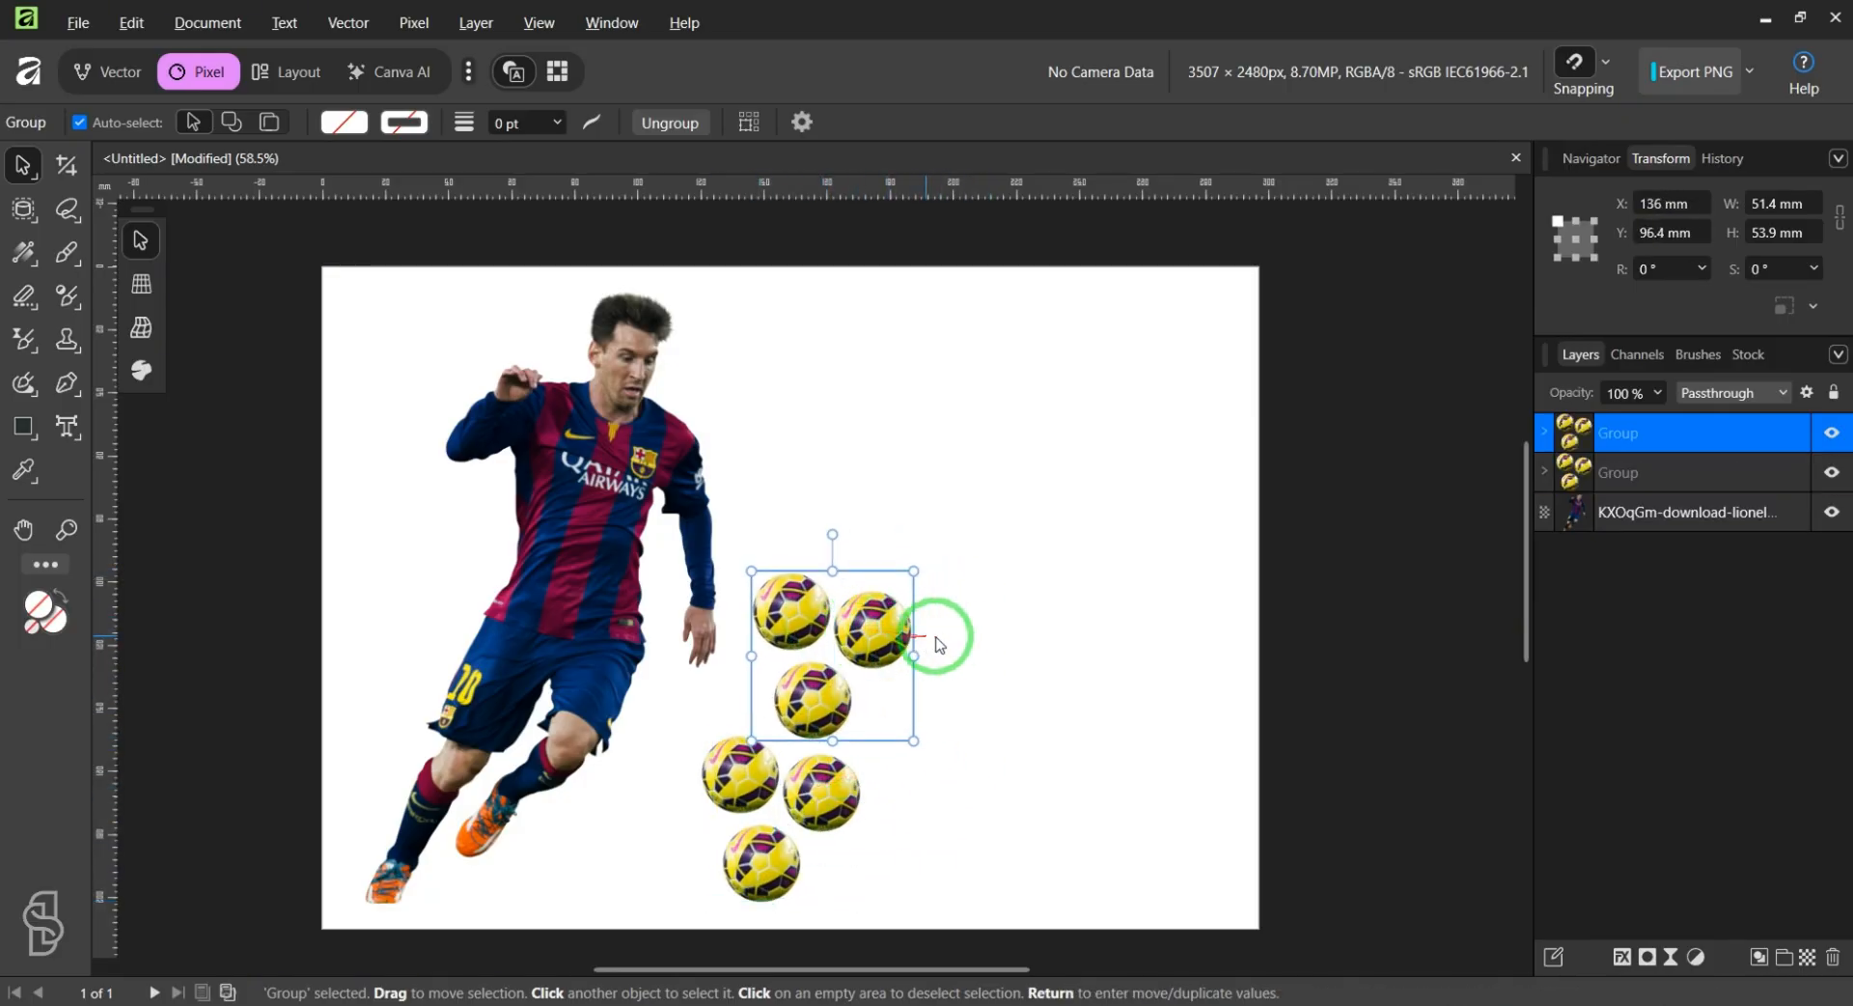
{"action": "left_click", "coordinate": [992, 604]}
Step: Try selecting one ball inside the upper group and marquee-selecting its three balls, clearing the selection each time
{"action": "double_click", "coordinate": [870, 622]}
{"action": "left_click", "coordinate": [973, 641]}
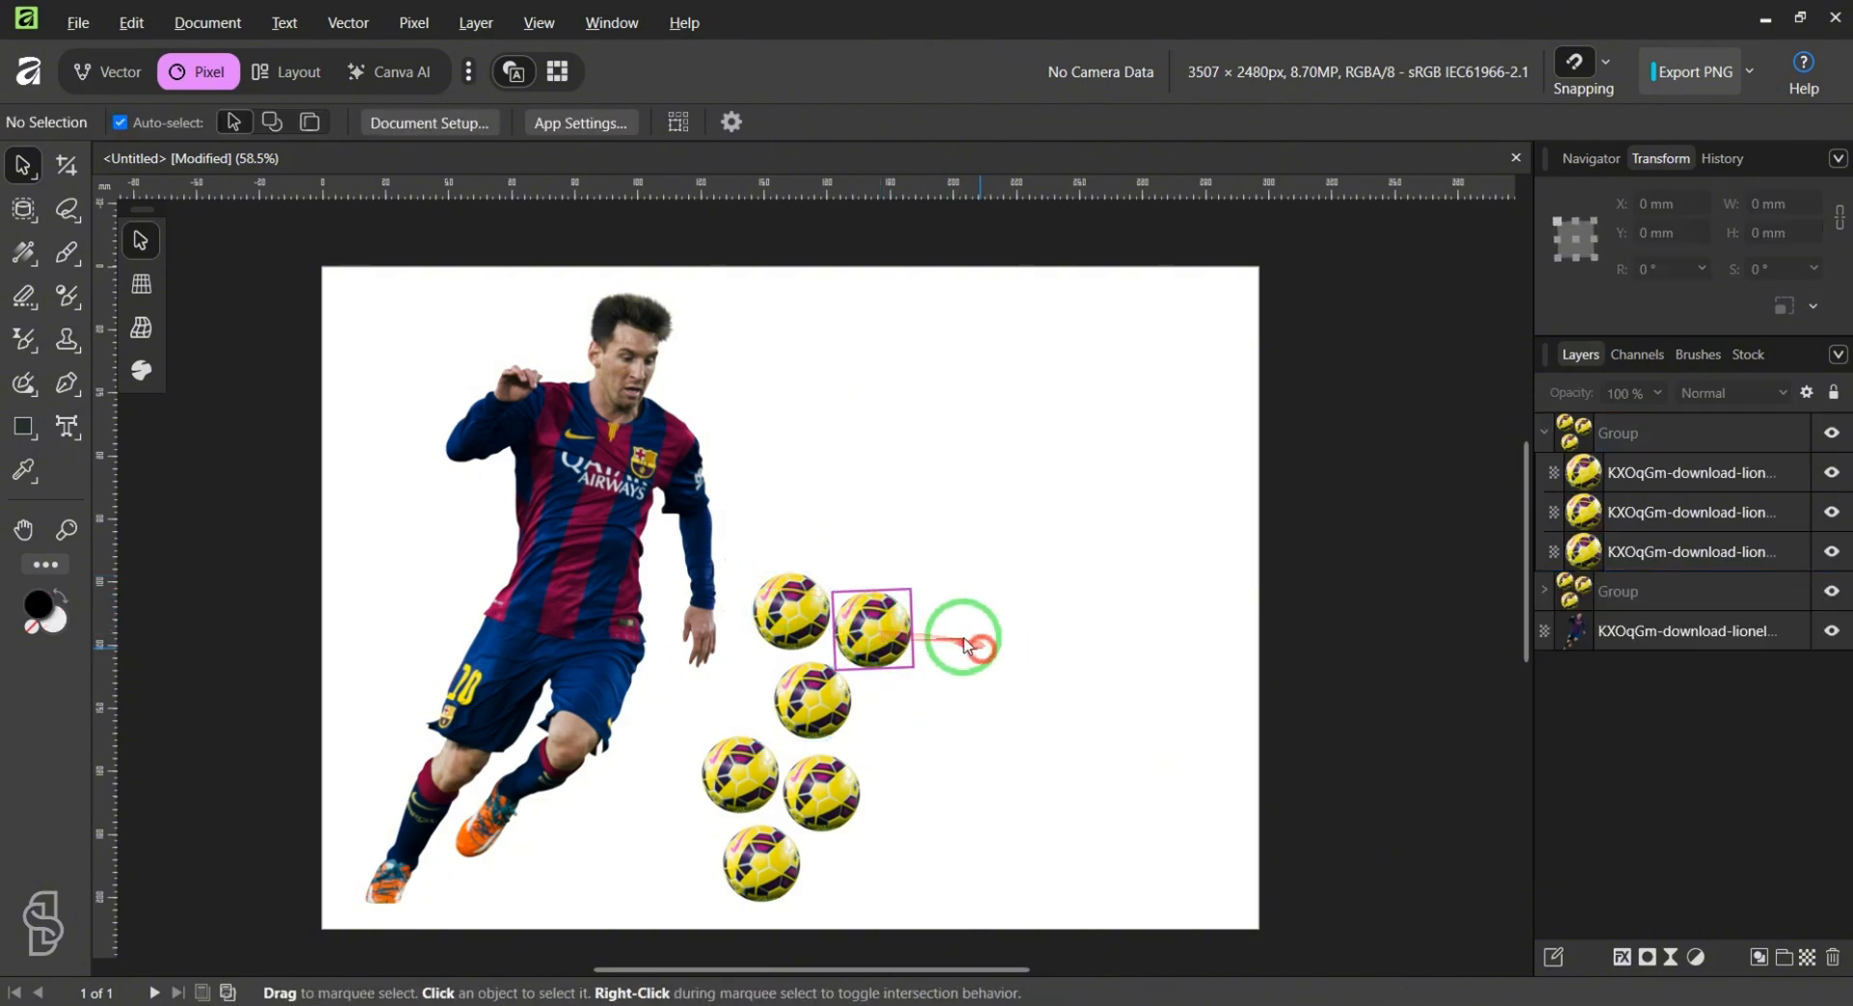
{"action": "left_click_drag", "start_coordinate": [915, 695], "coordinate": [801, 604]}
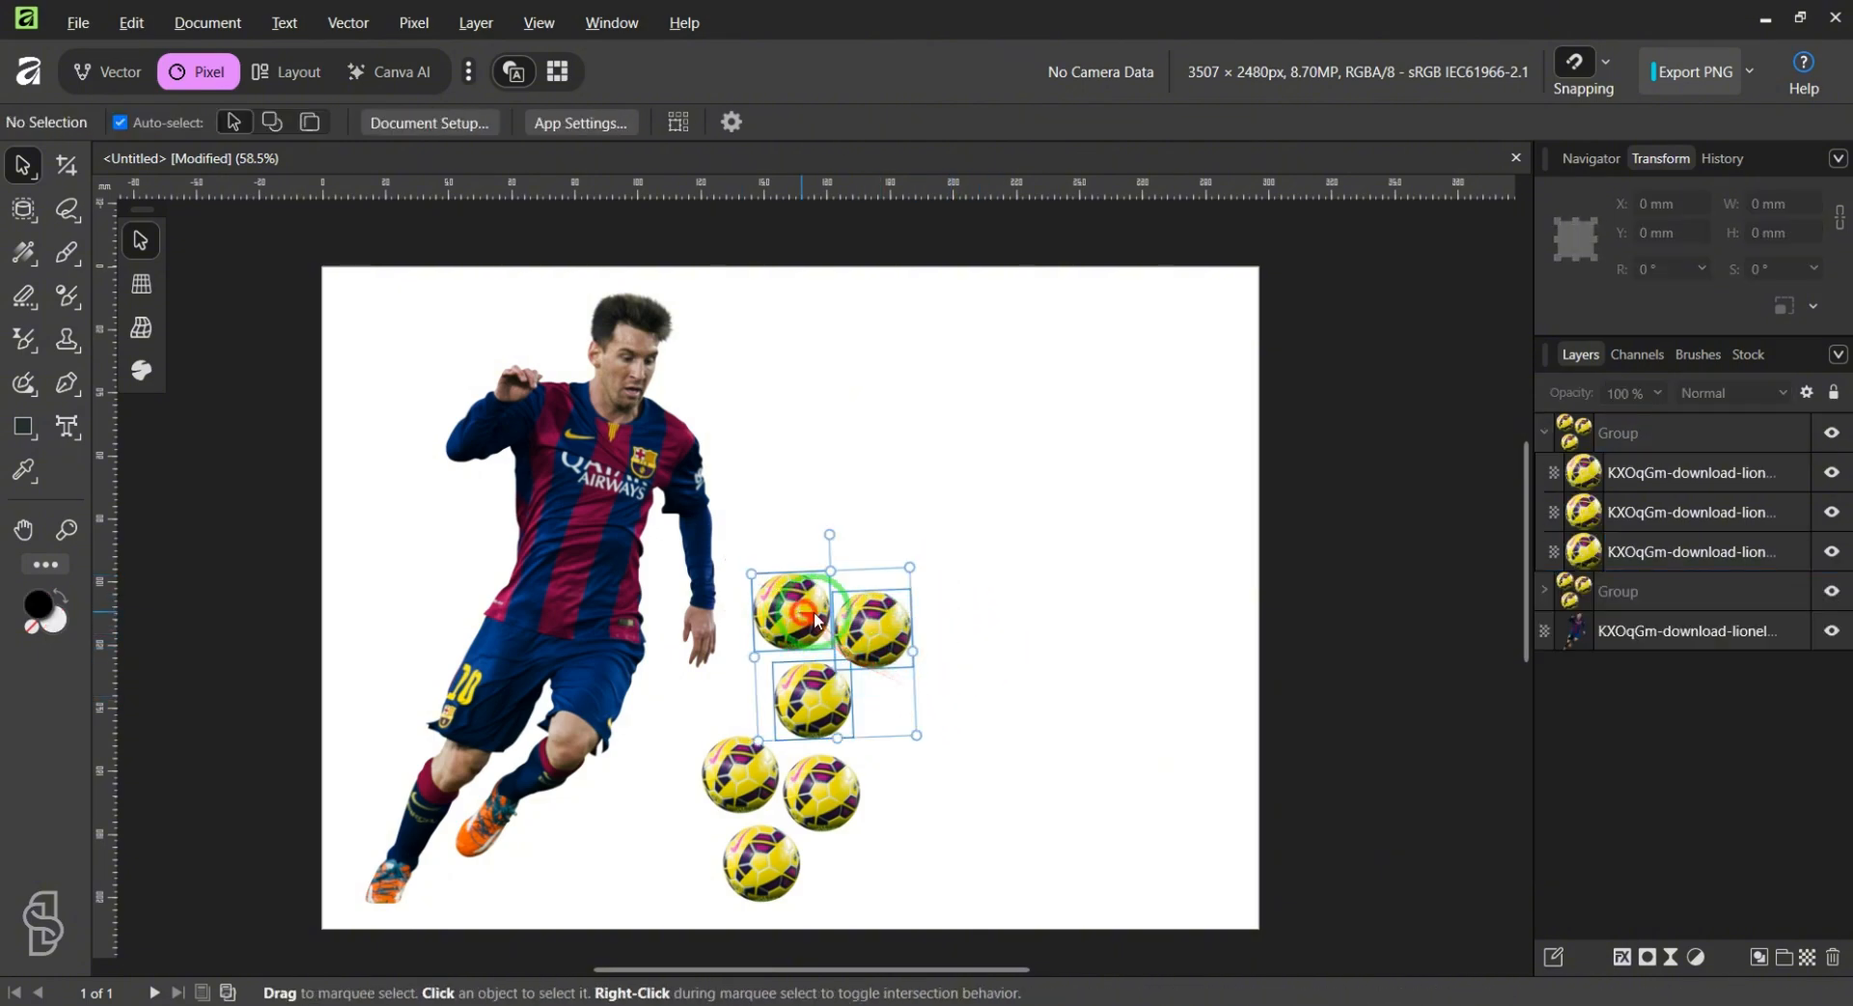
{"action": "left_click", "coordinate": [987, 674]}
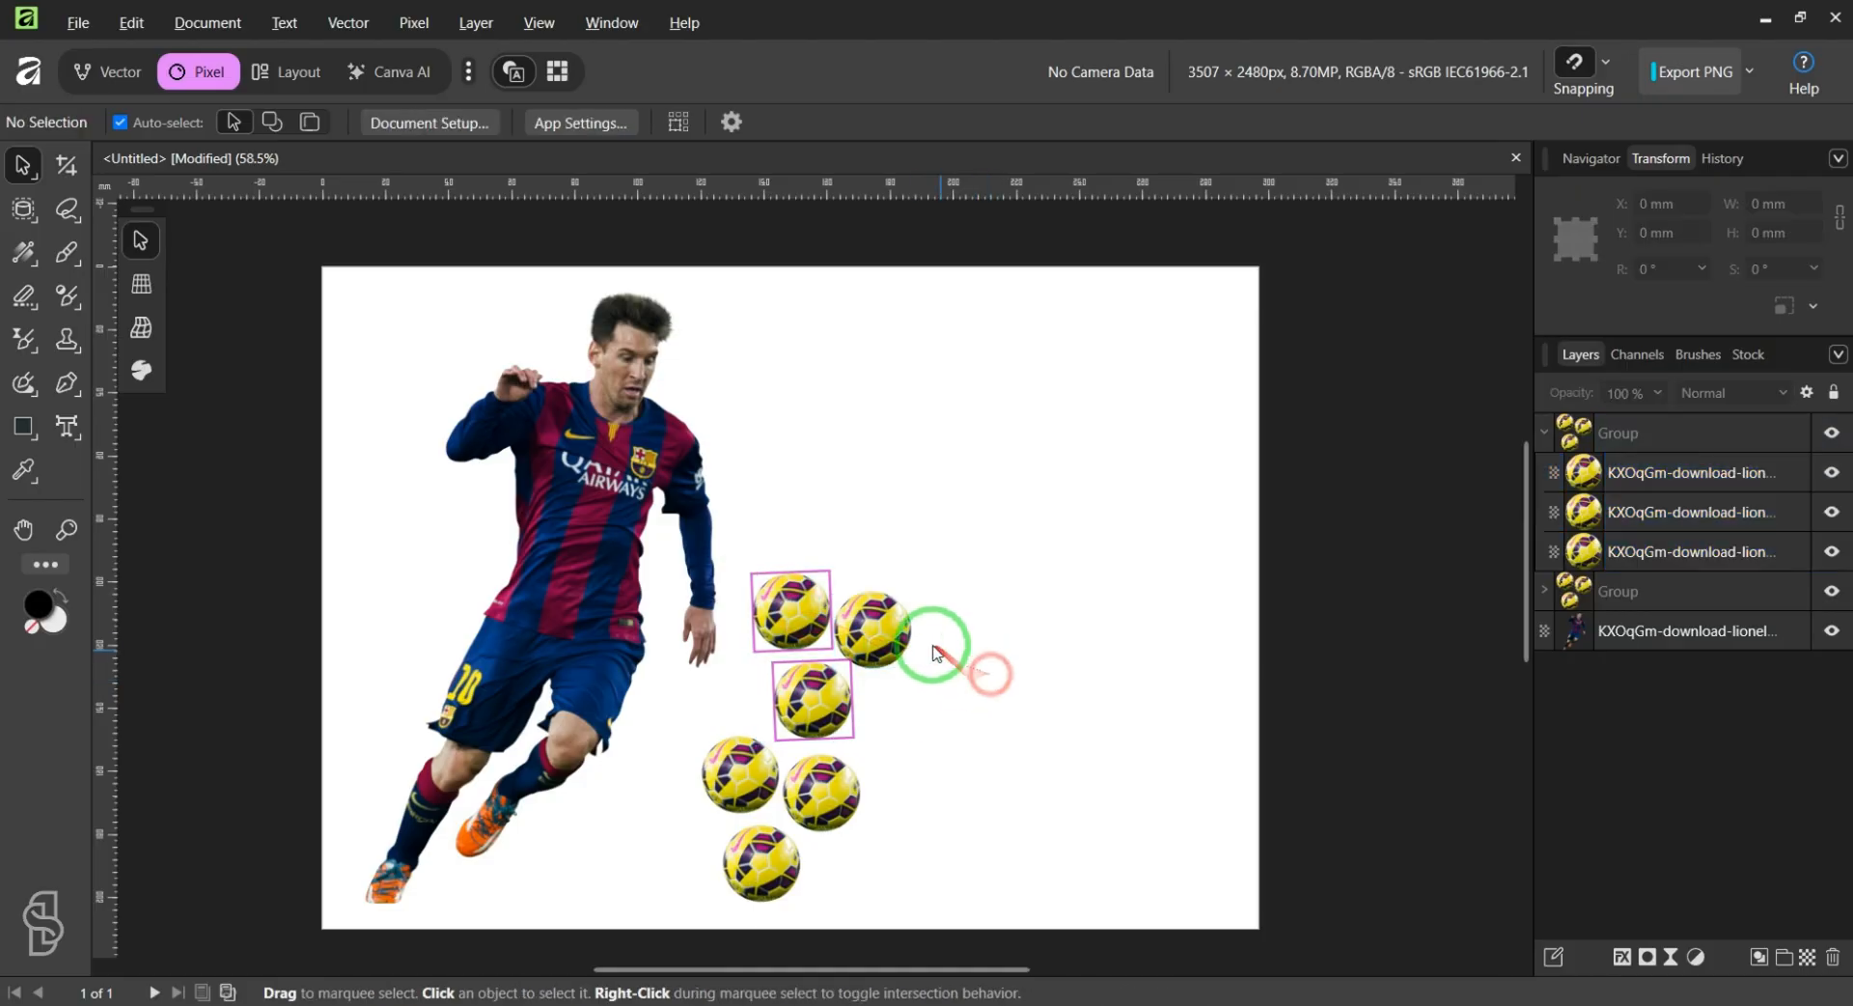
Step: Switch Auto-select to whole groups and select the two ball groups in turn
{"action": "left_click", "coordinate": [311, 122]}
{"action": "left_click", "coordinate": [797, 662]}
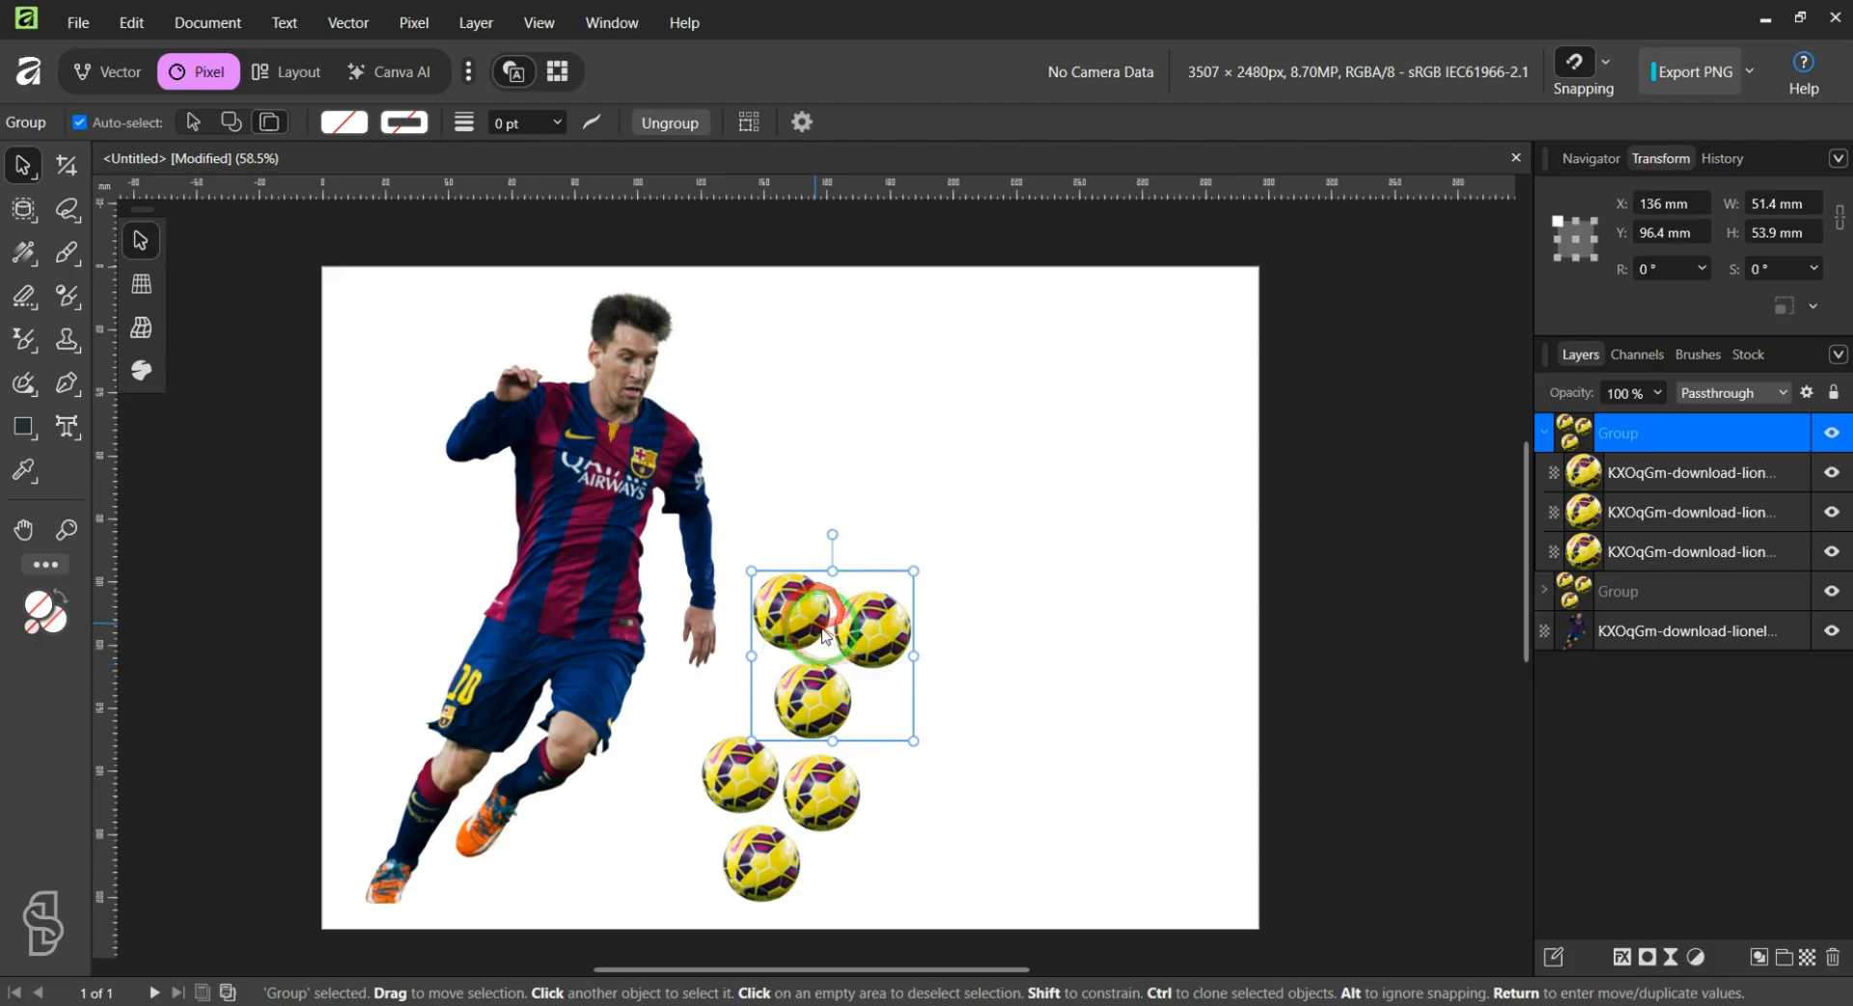
{"action": "left_click", "coordinate": [764, 818]}
{"action": "left_click", "coordinate": [874, 641]}
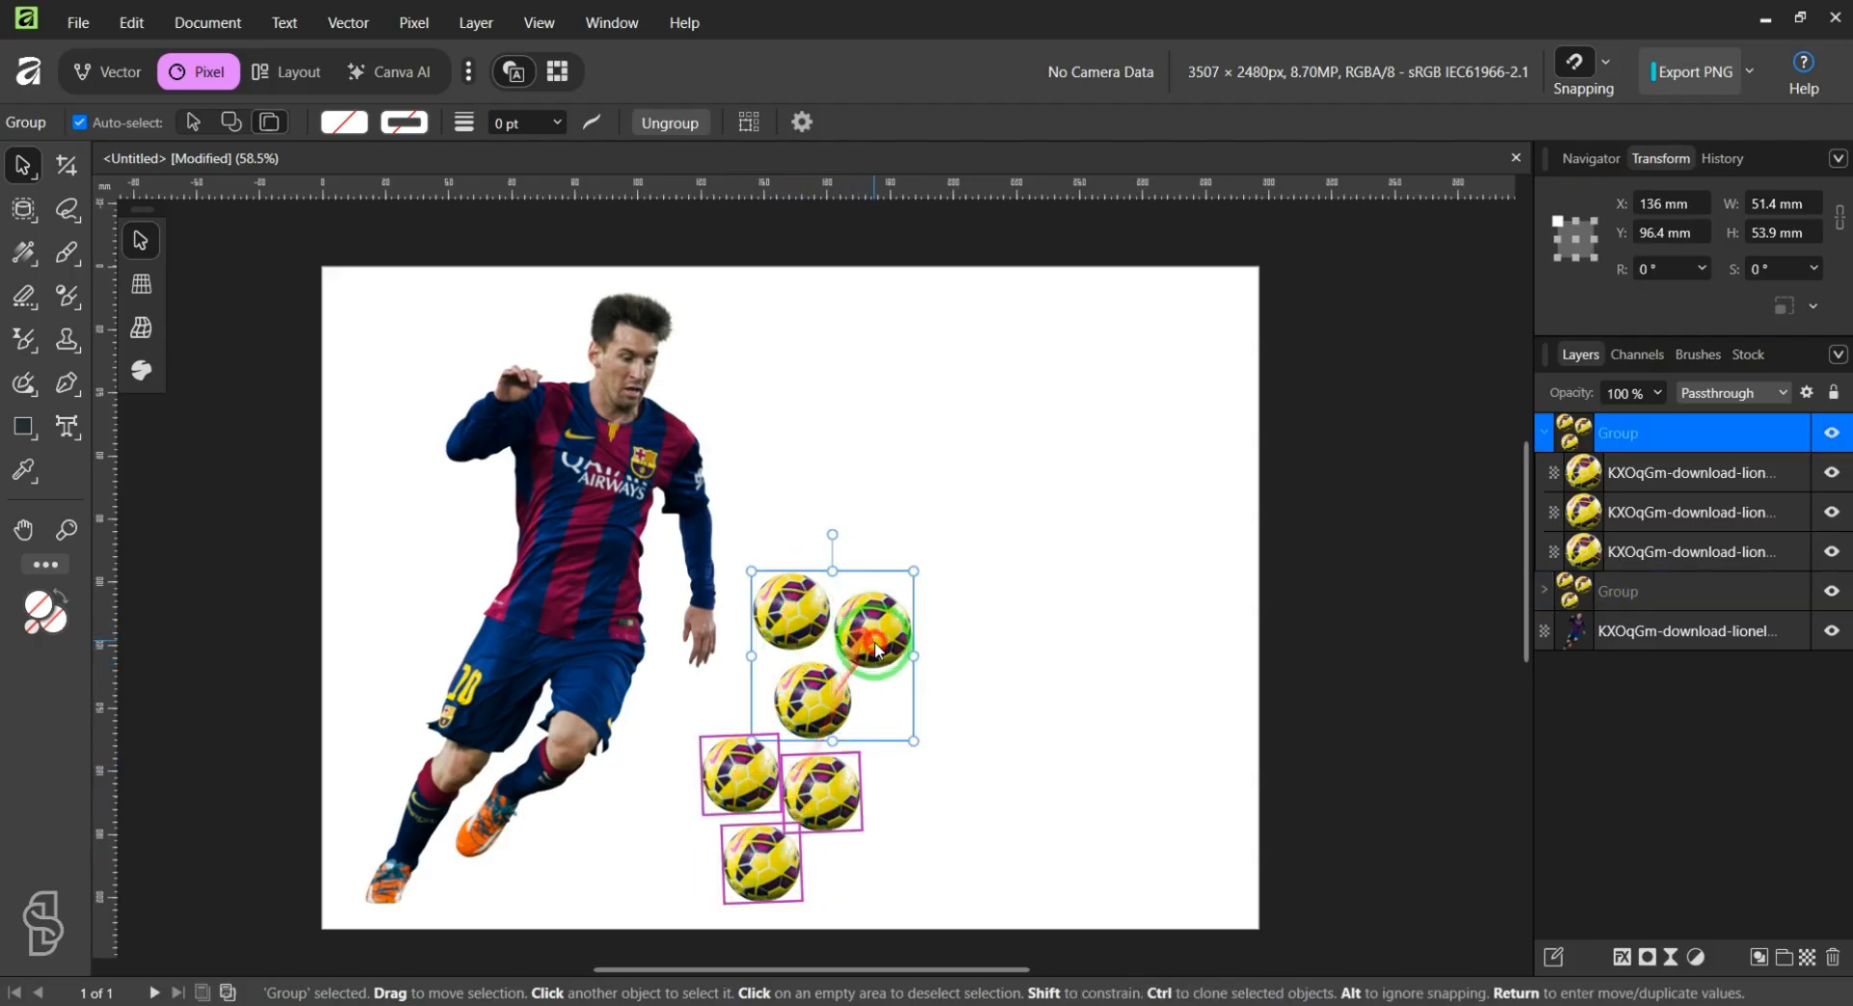
{"action": "left_click", "coordinate": [817, 834]}
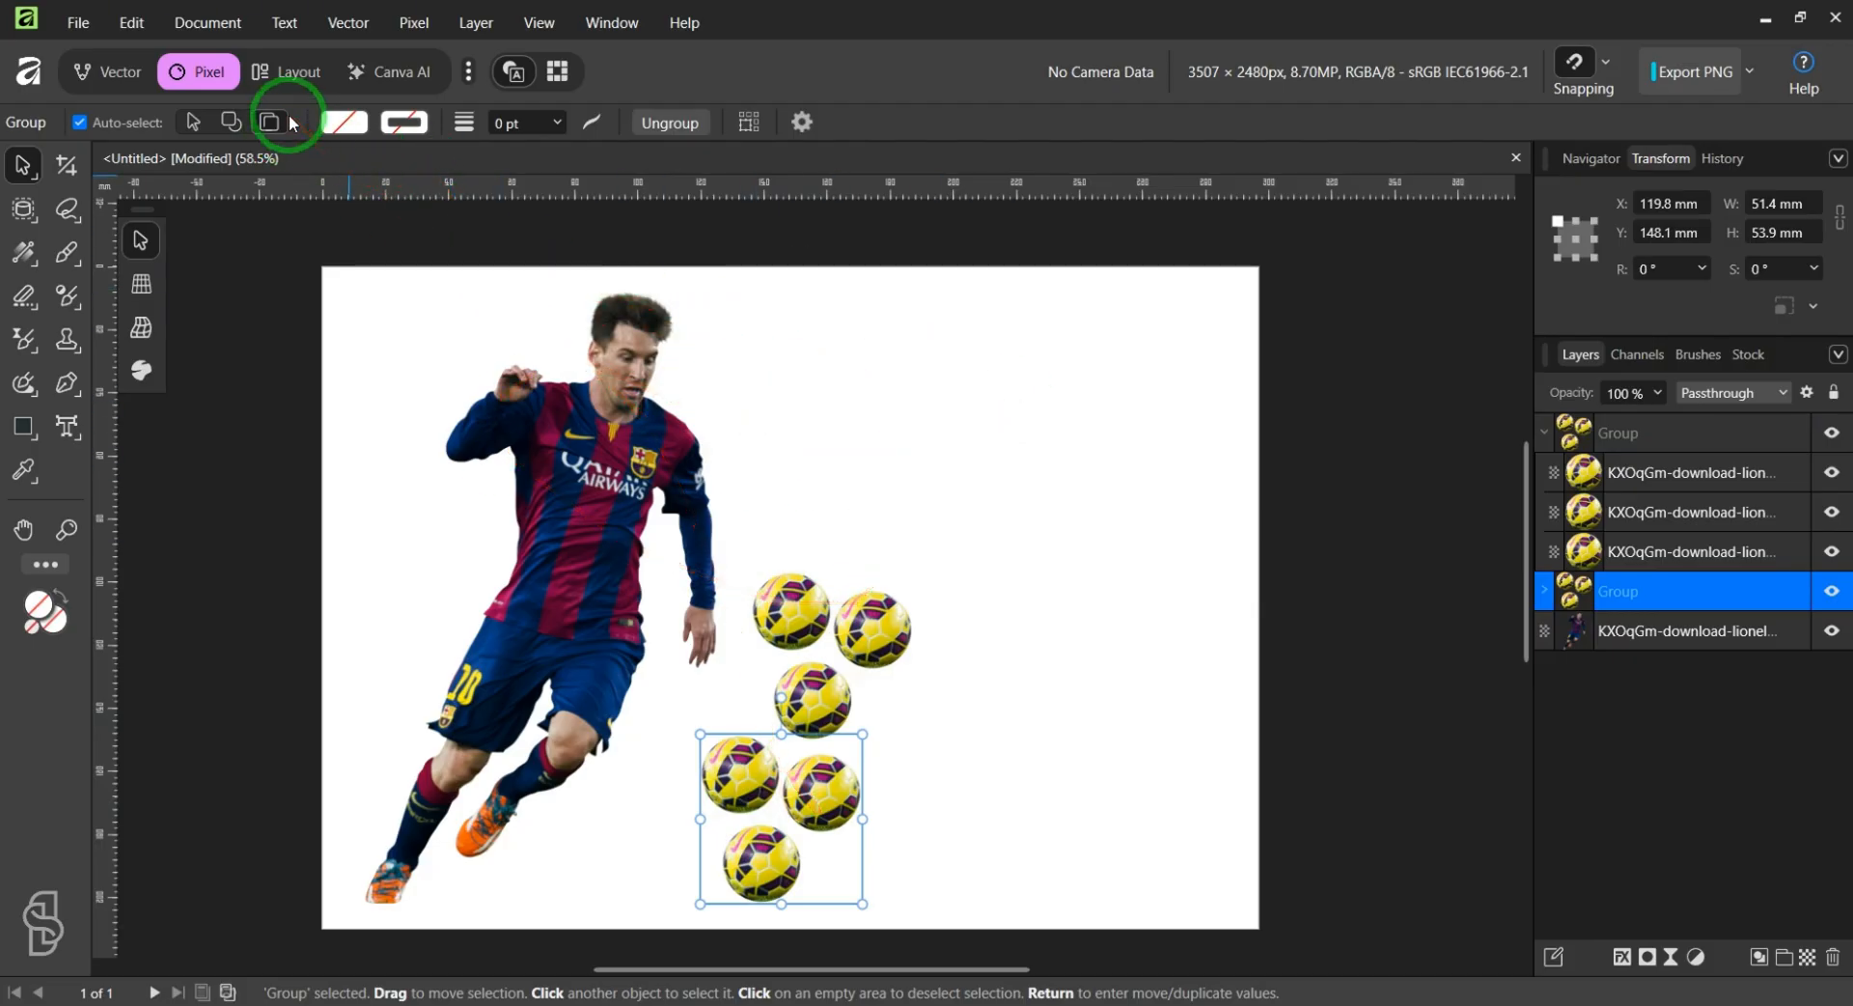
Step: Move the upper ball group up and right, place the lower group at about X 143.6 mm, Y 135.9 mm, and deselect
{"action": "left_click_drag", "start_coordinate": [872, 638], "coordinate": [997, 596]}
{"action": "left_click_drag", "start_coordinate": [834, 805], "coordinate": [910, 767]}
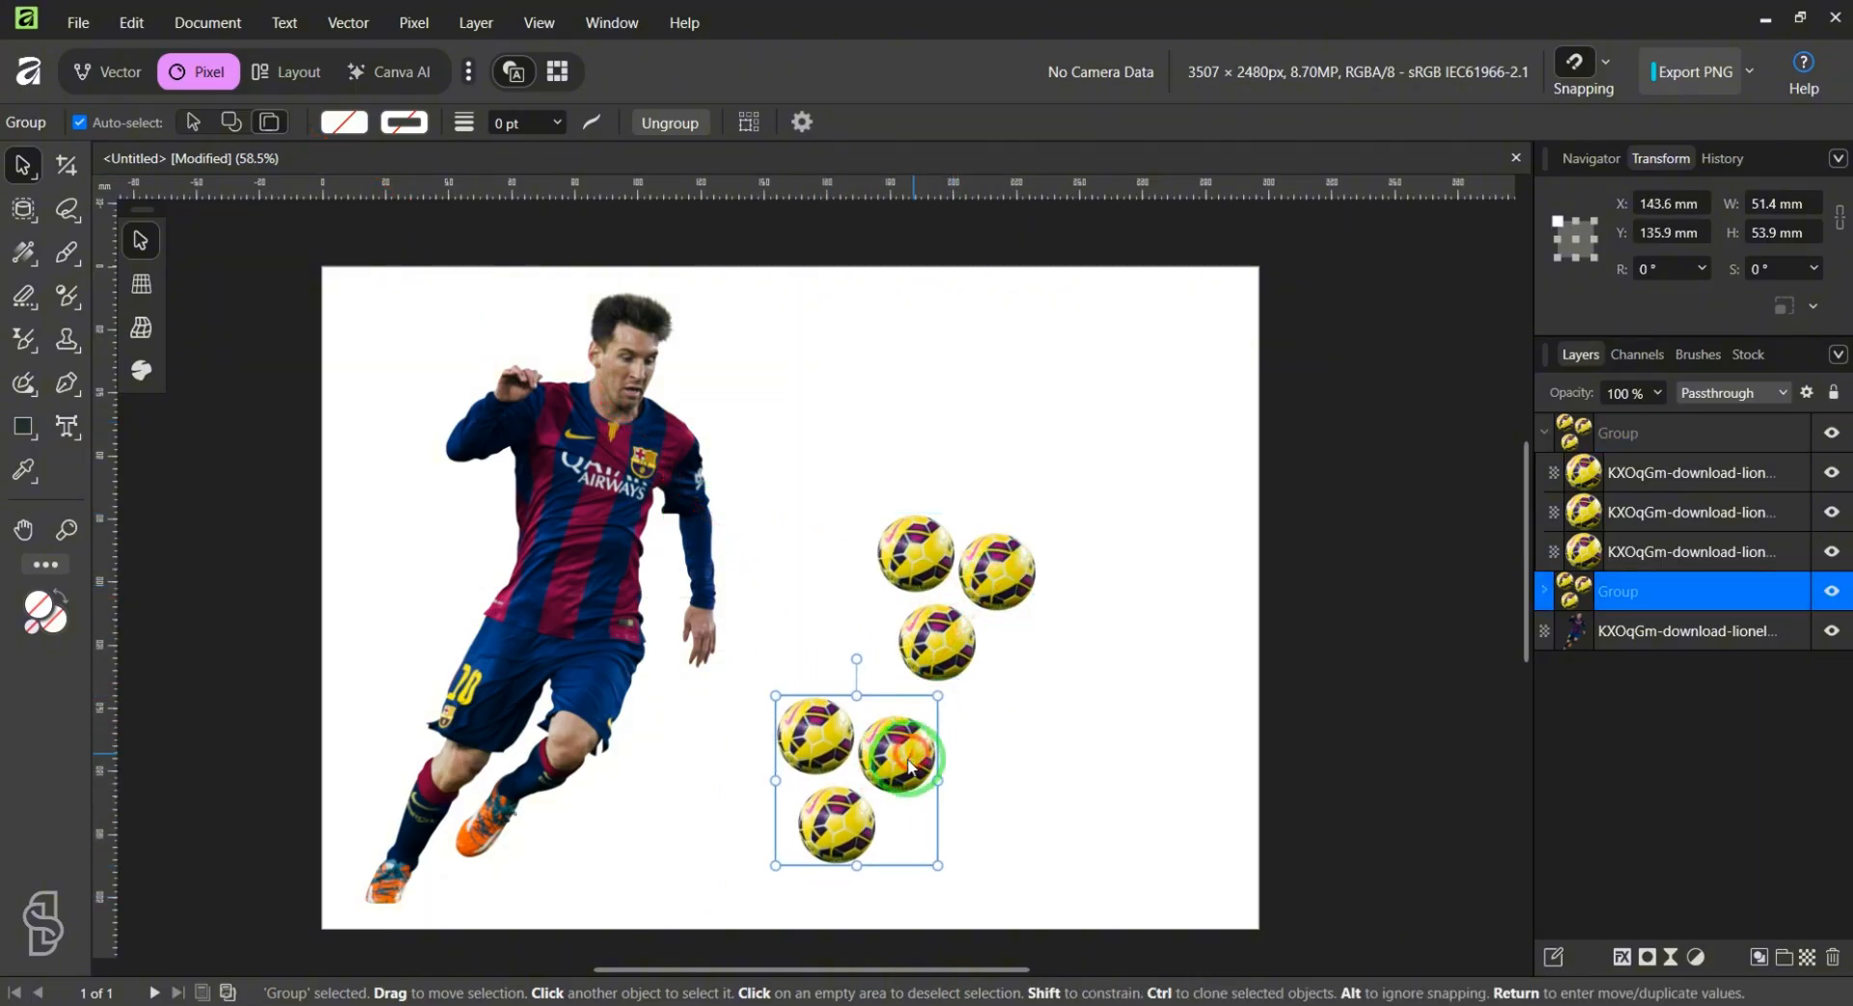
{"action": "left_click", "coordinate": [915, 436]}
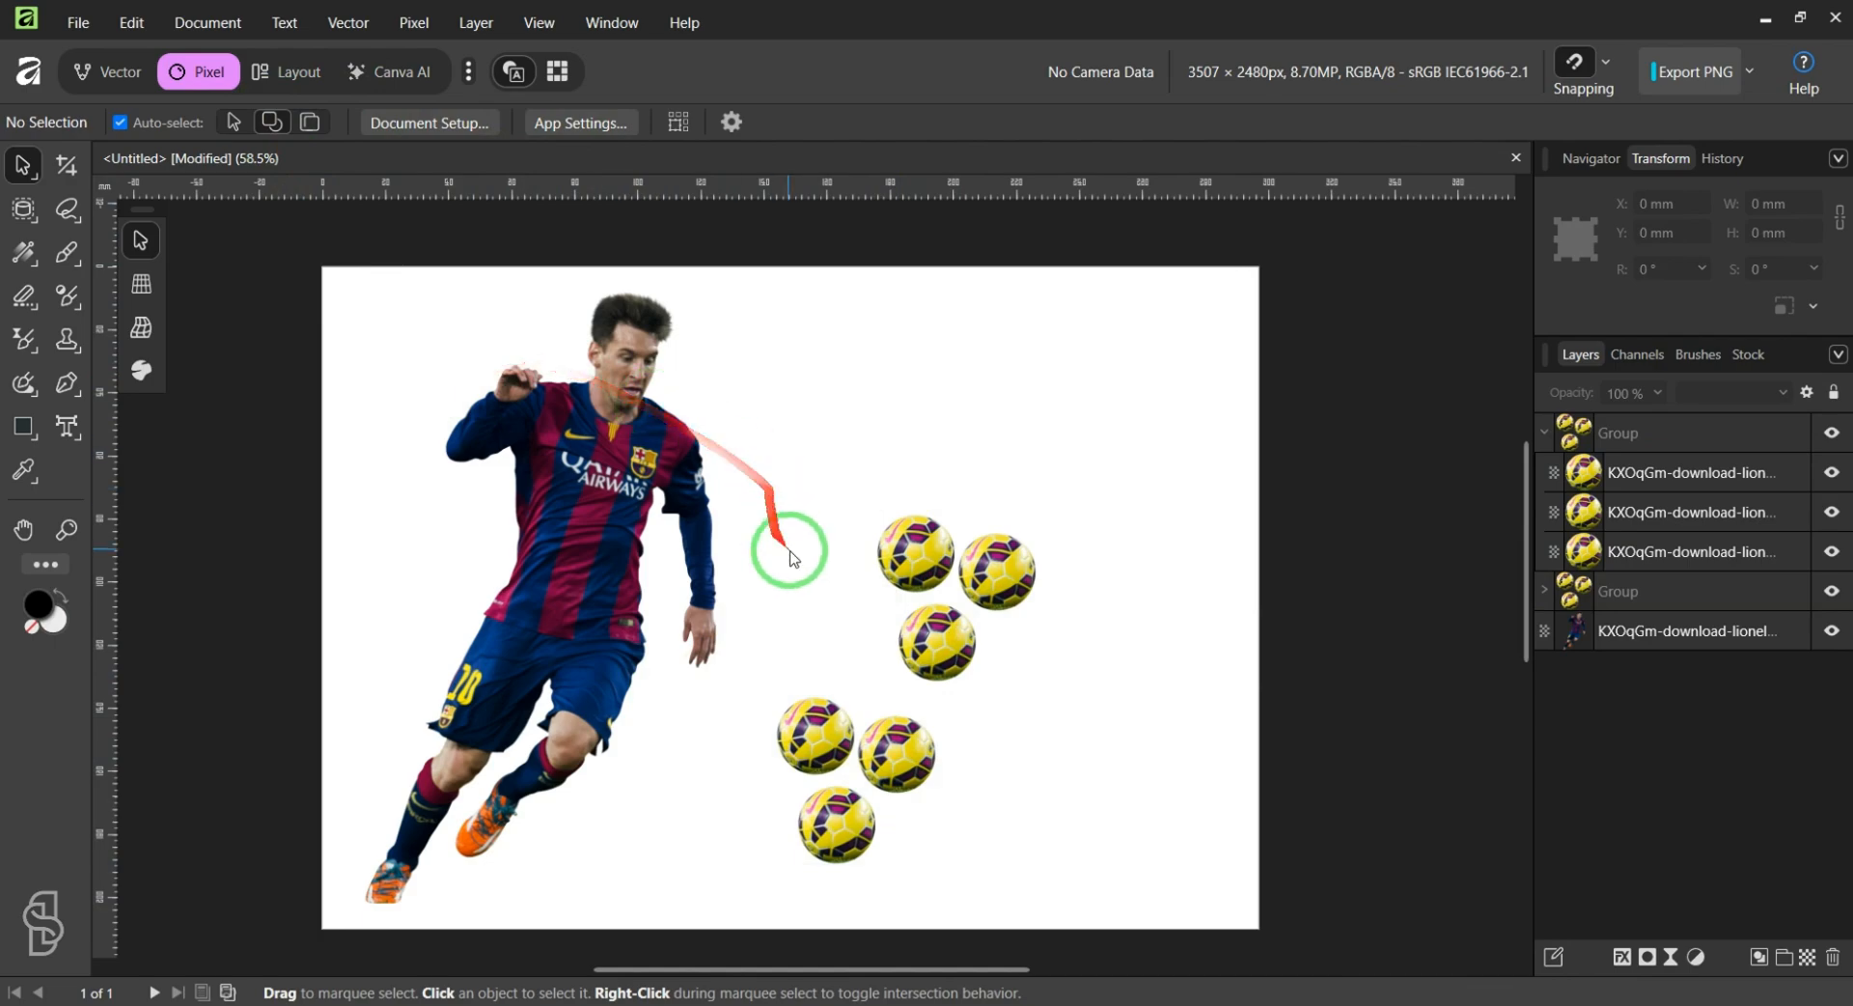
Step: Set Auto-select to individual objects and move the lower group's right-hand ball to about X 175.5 mm, Y 145.4 mm
{"action": "left_click", "coordinate": [915, 555]}
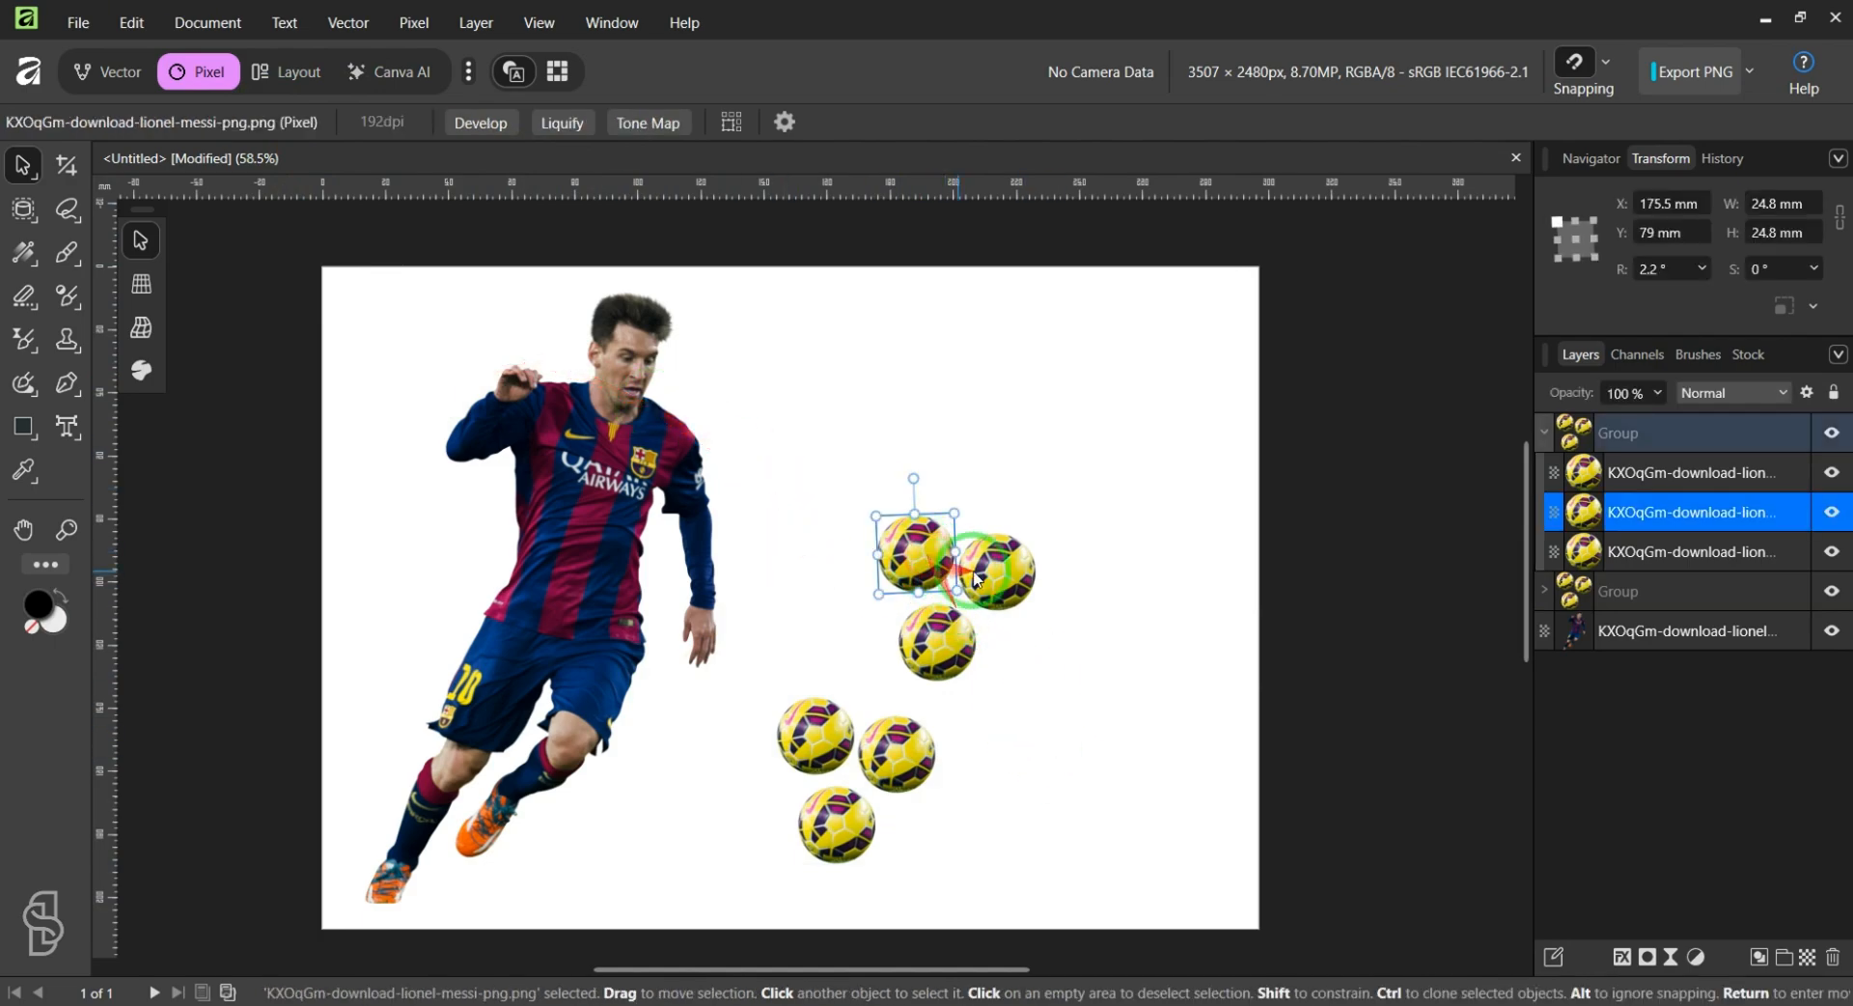
{"action": "left_click", "coordinate": [974, 577]}
{"action": "left_click", "coordinate": [942, 631]}
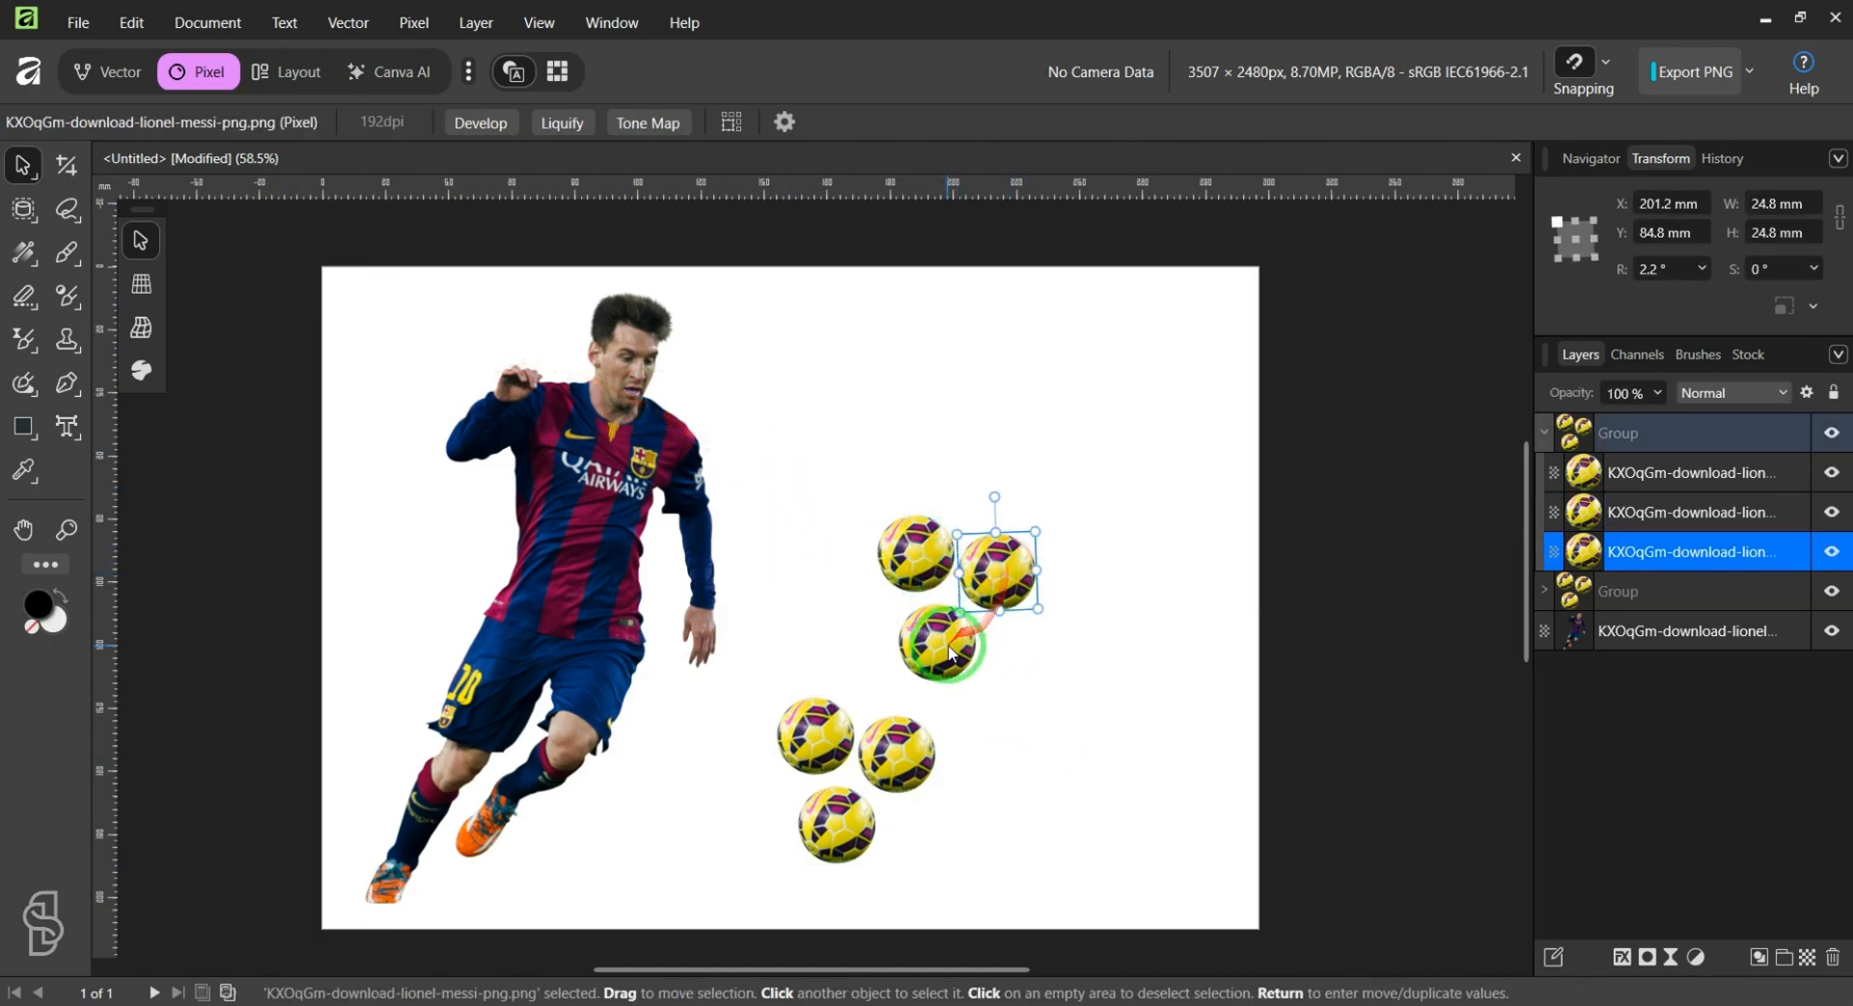
{"action": "left_click", "coordinate": [823, 741]}
{"action": "left_click_drag", "start_coordinate": [898, 754], "coordinate": [922, 772]}
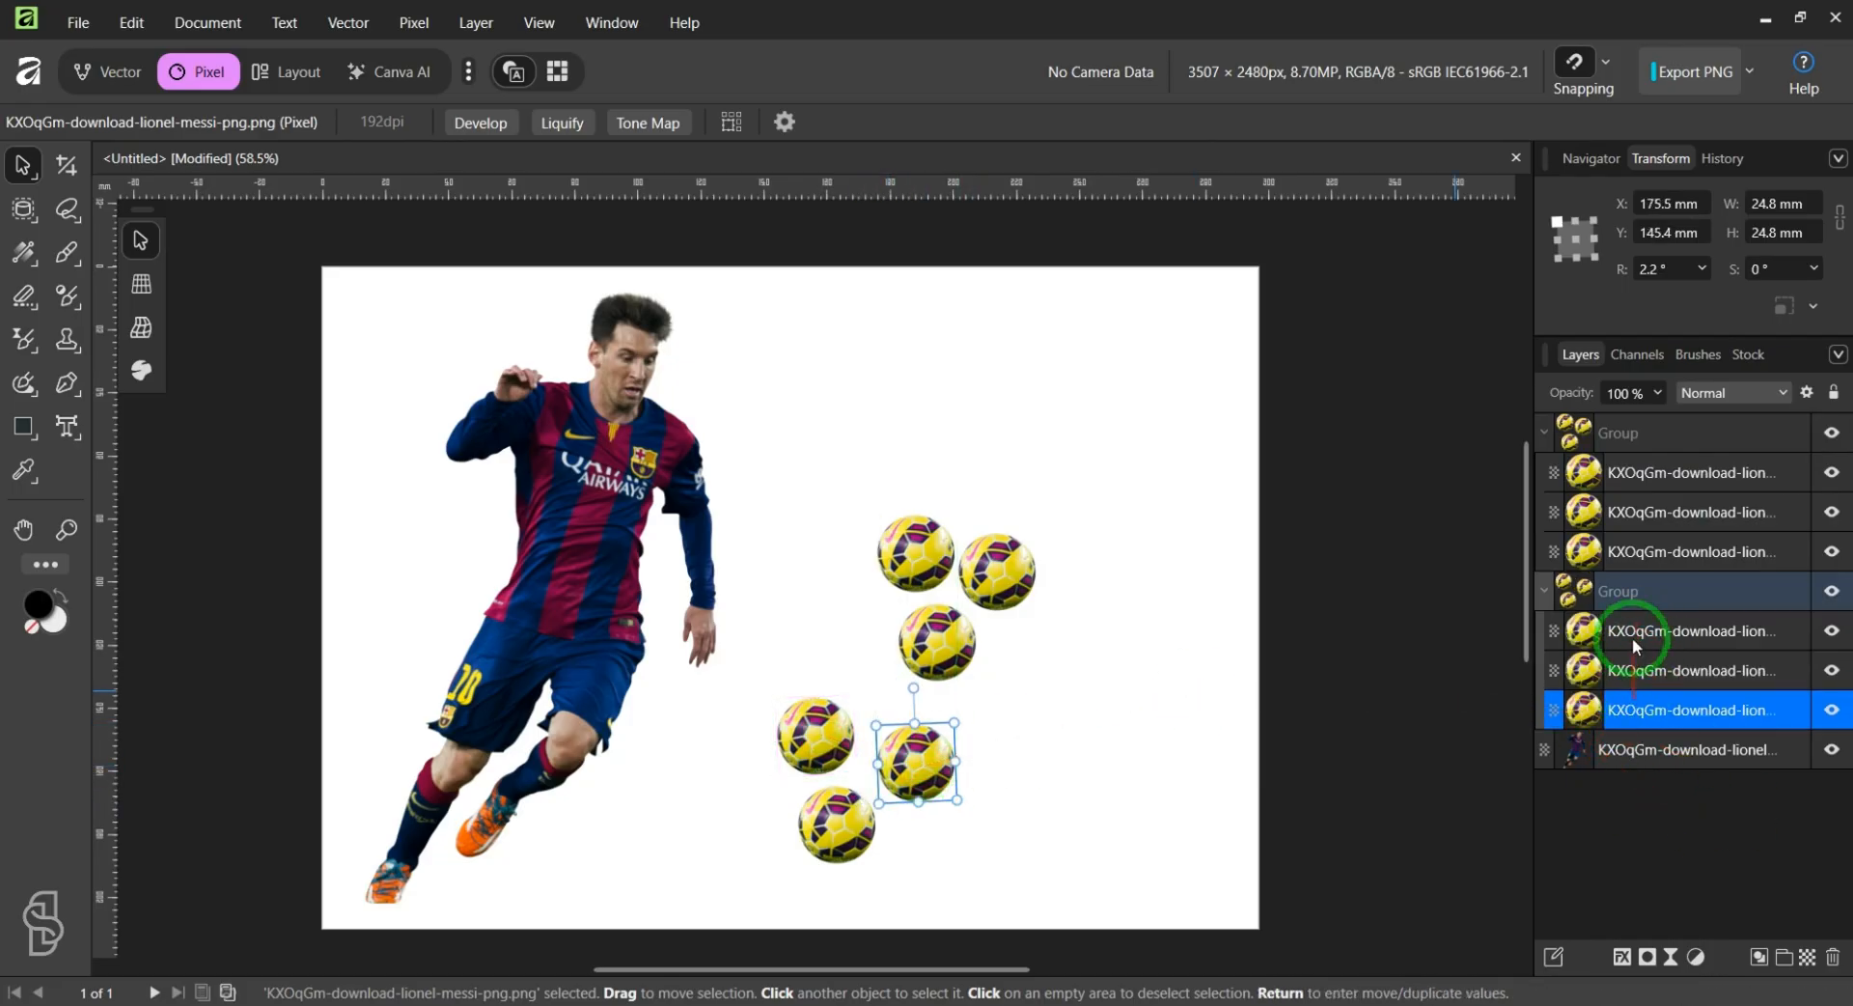
{"action": "left_click", "coordinate": [832, 830]}
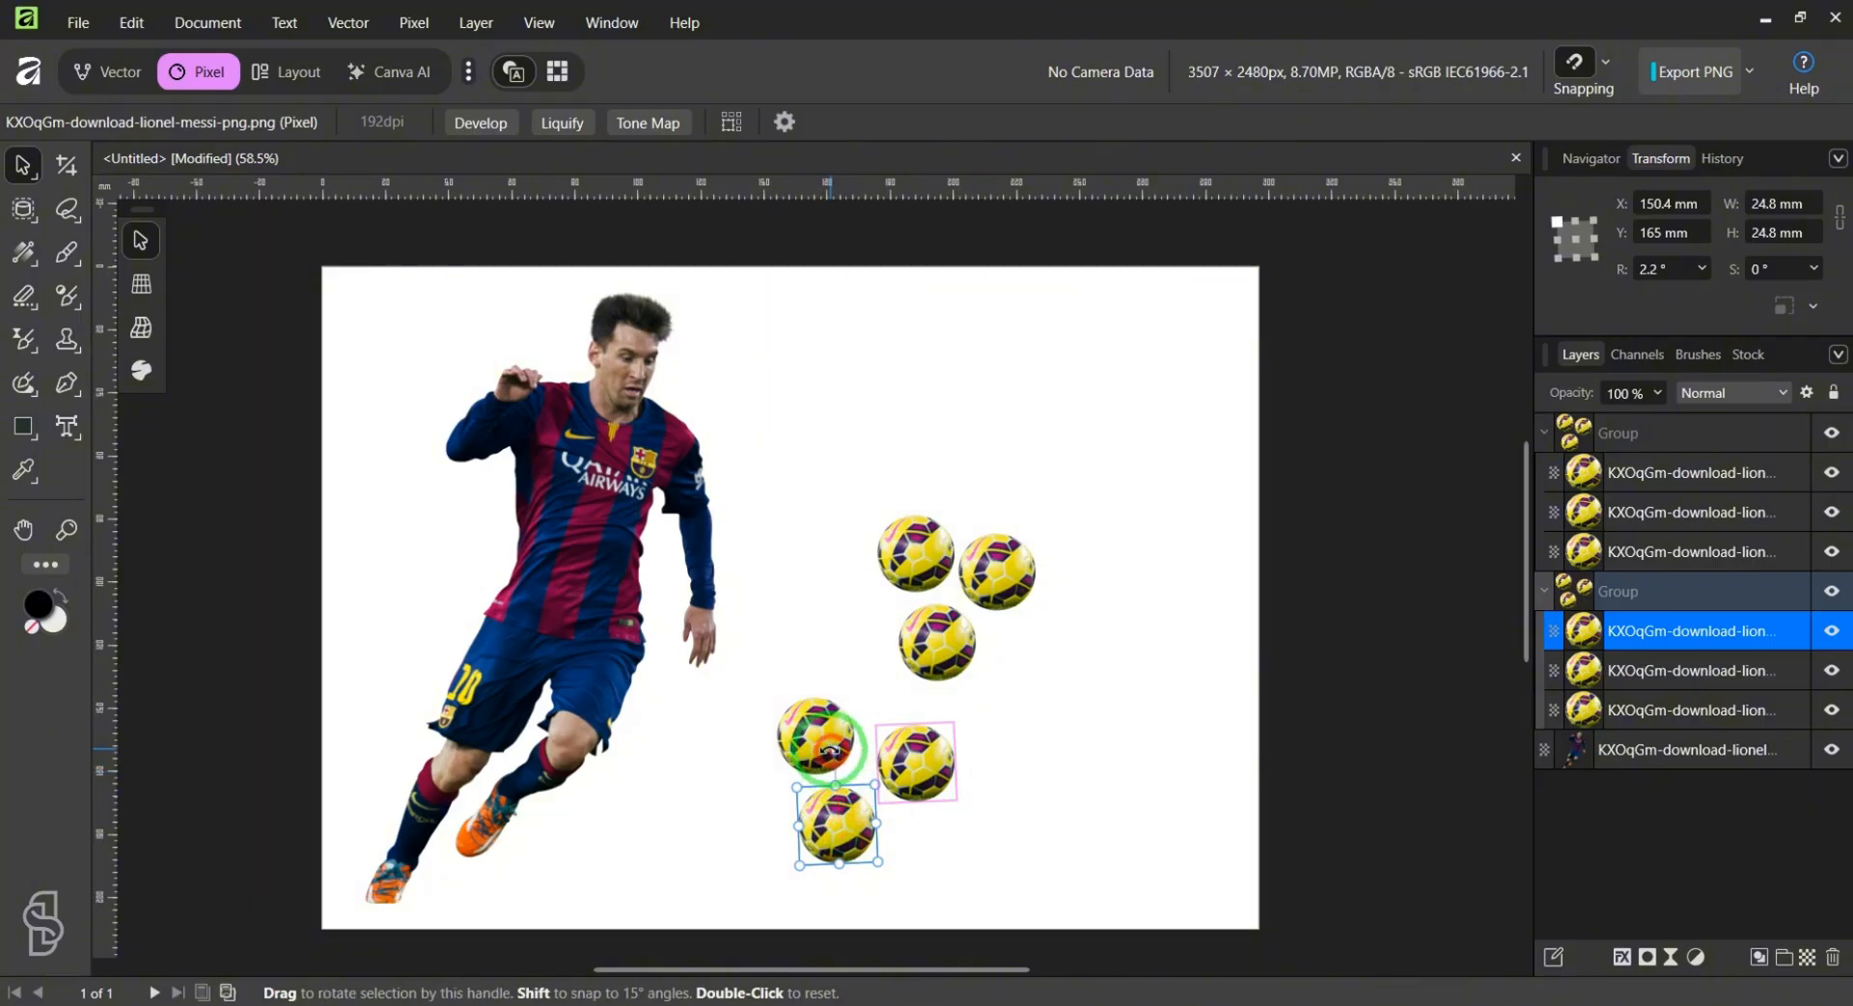
{"action": "left_click", "coordinate": [883, 748]}
{"action": "left_click", "coordinate": [1034, 764]}
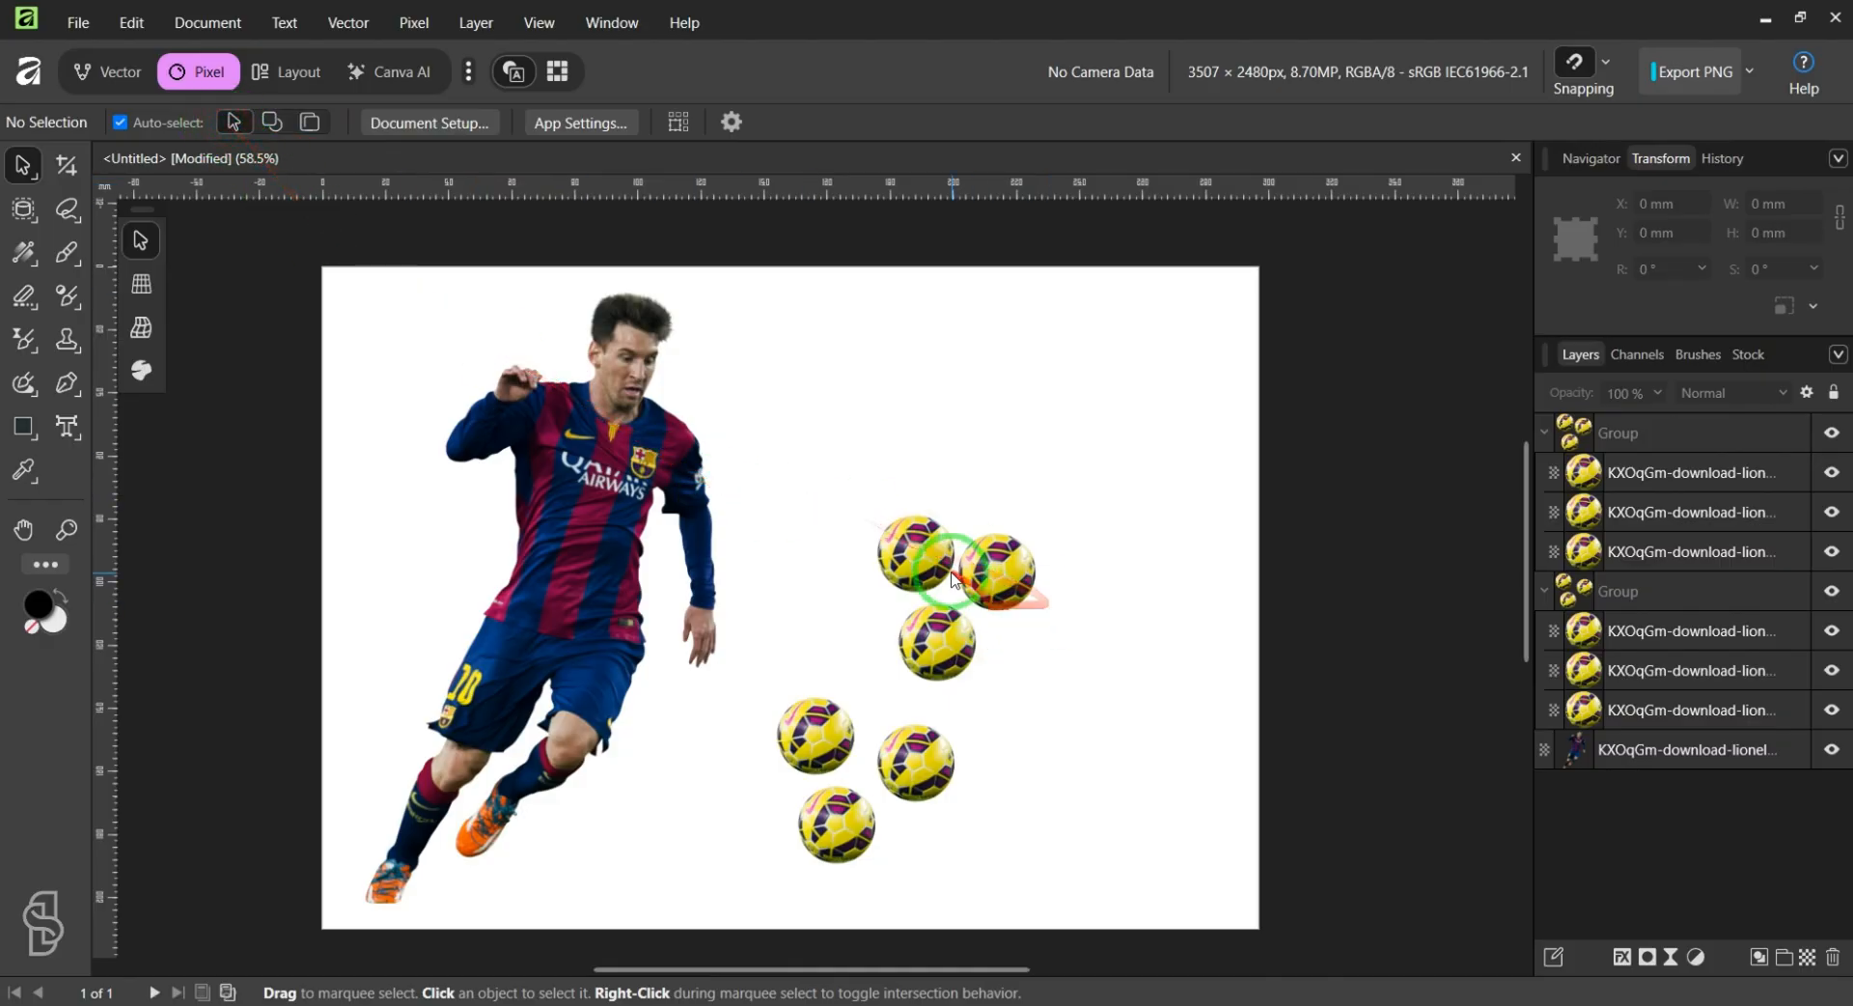
Step: With Auto-select back in its default mode, move the upper ball group to about X 169.3 mm, Y 74.7 mm and nudge the lower group
{"action": "left_click_drag", "start_coordinate": [922, 557], "coordinate": [881, 538]}
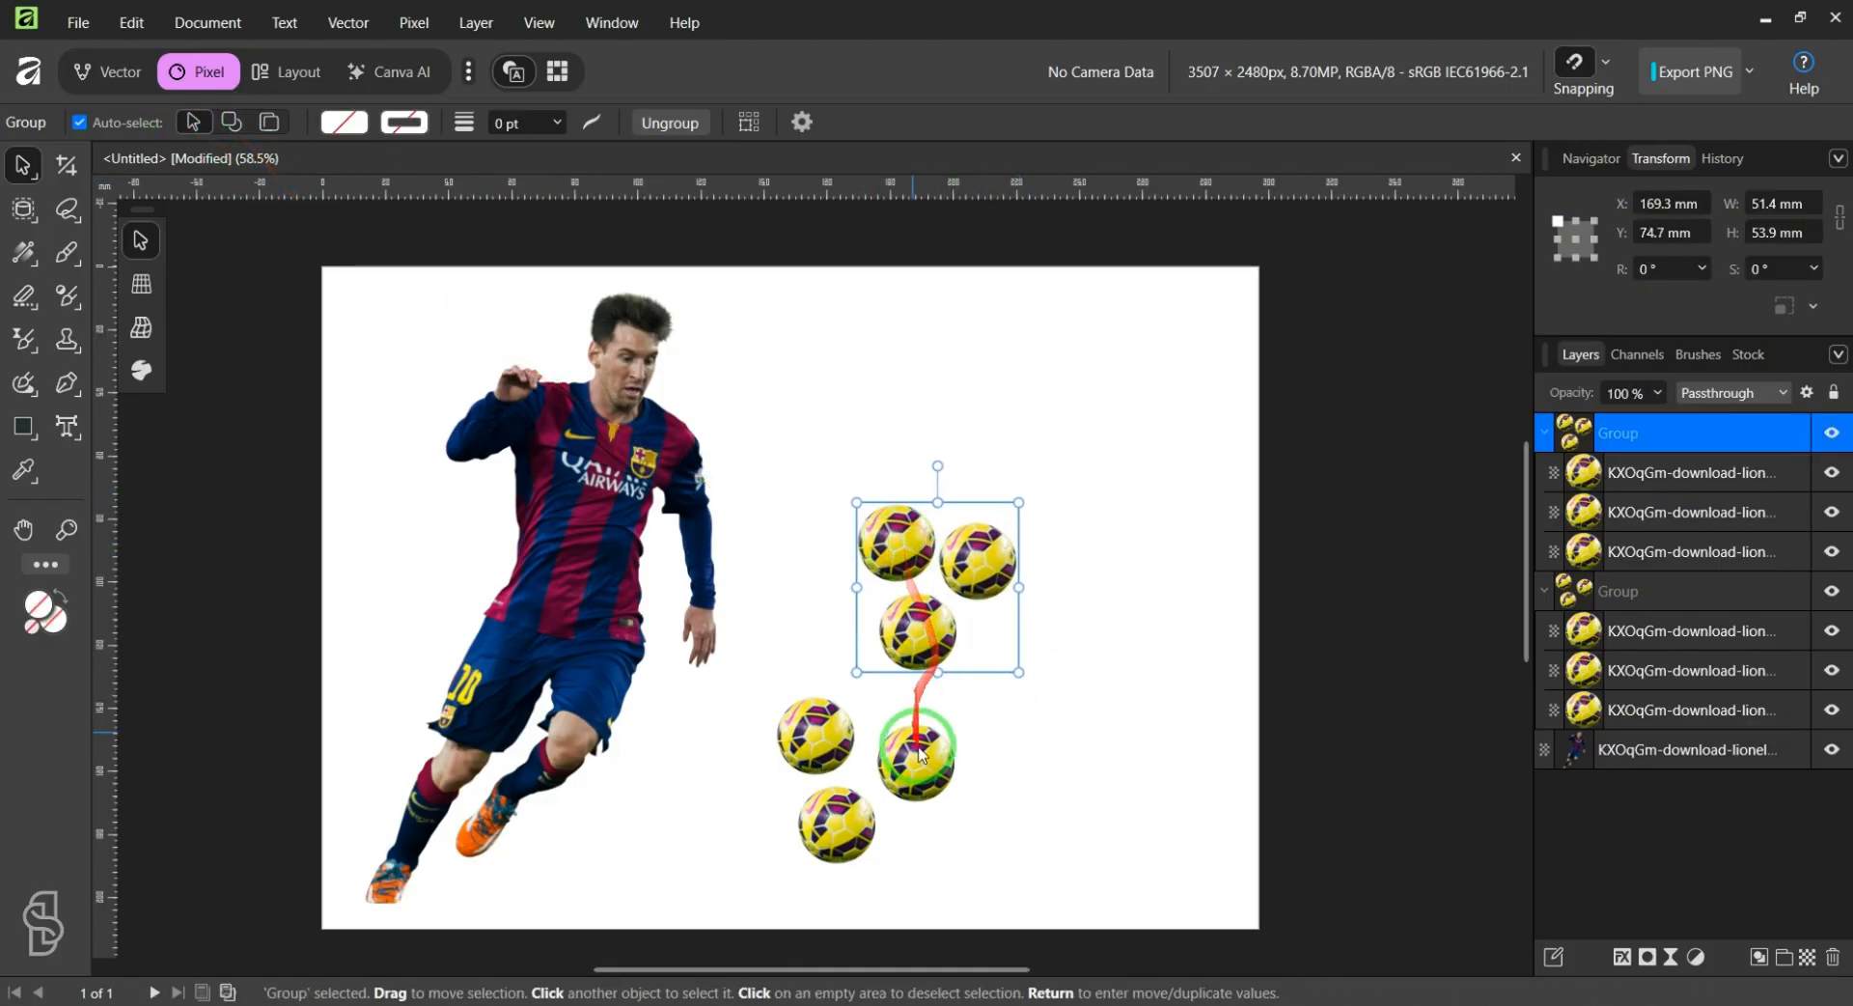
{"action": "left_click_drag", "start_coordinate": [918, 756], "coordinate": [929, 757]}
{"action": "left_click", "coordinate": [1097, 722]}
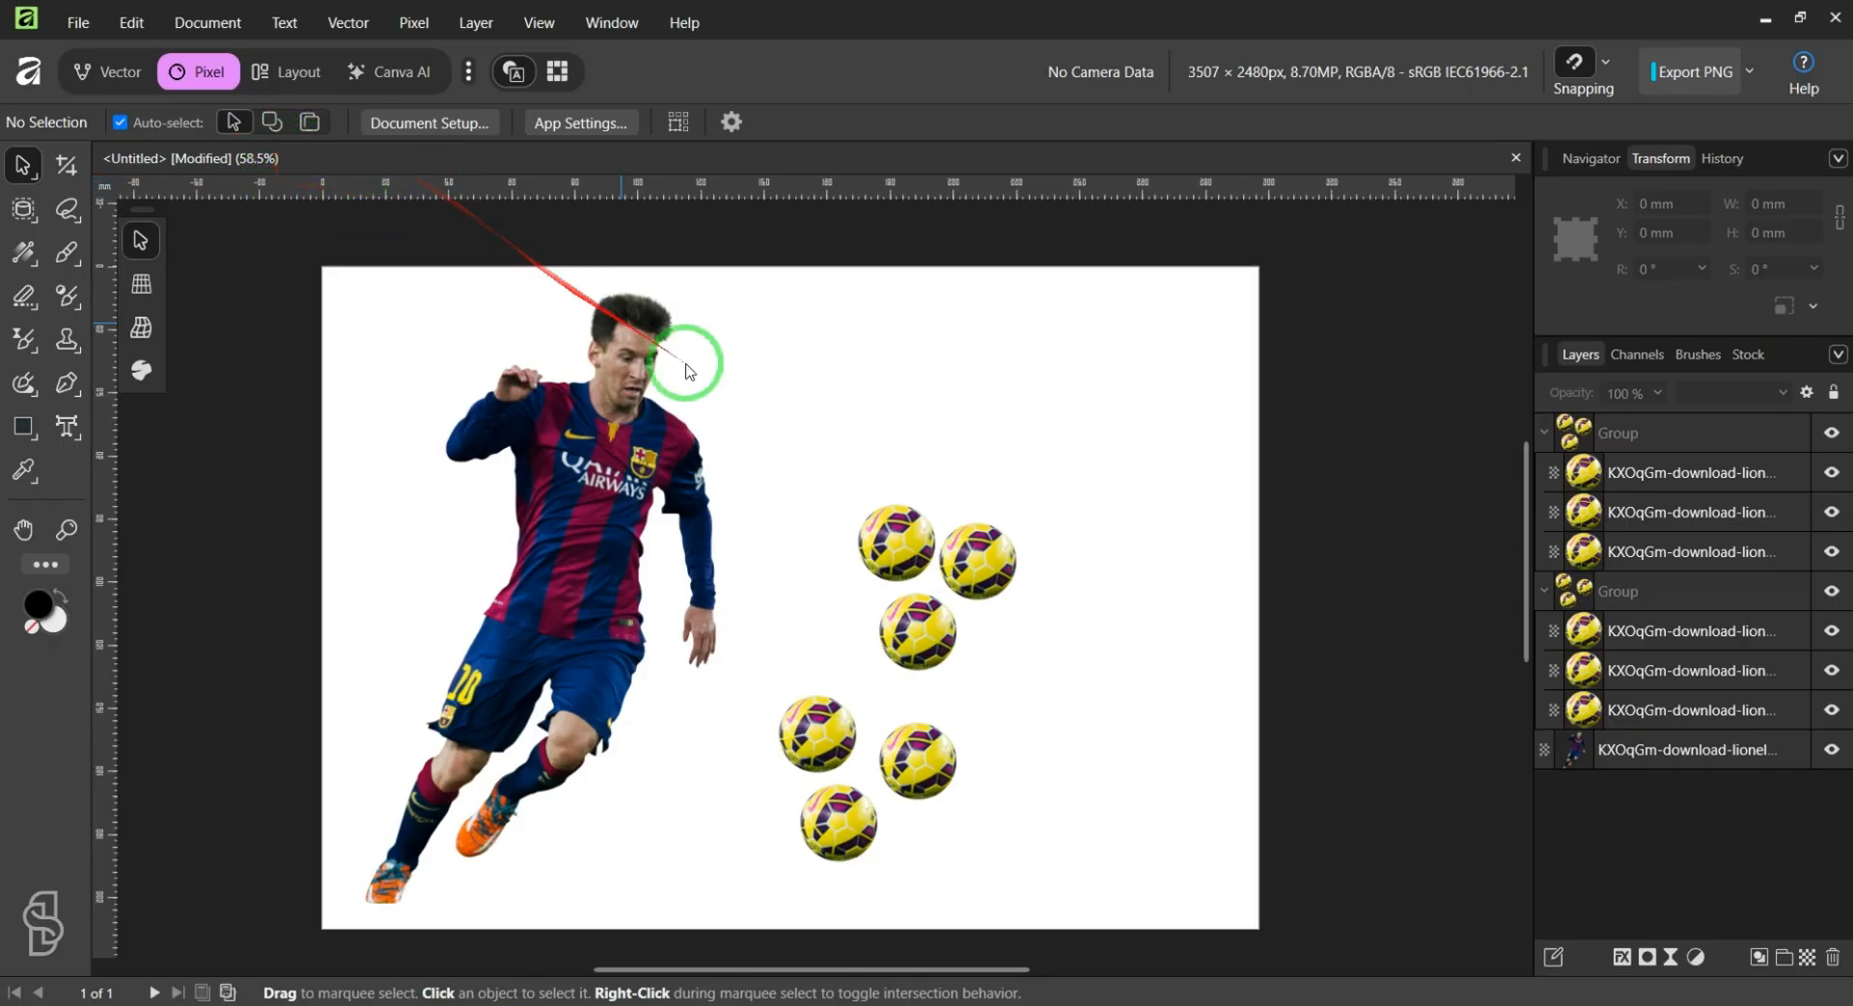
Step: Examine the commands available for the upper ball group, including the Transform options for rotating and flipping
{"action": "left_click", "coordinate": [977, 570]}
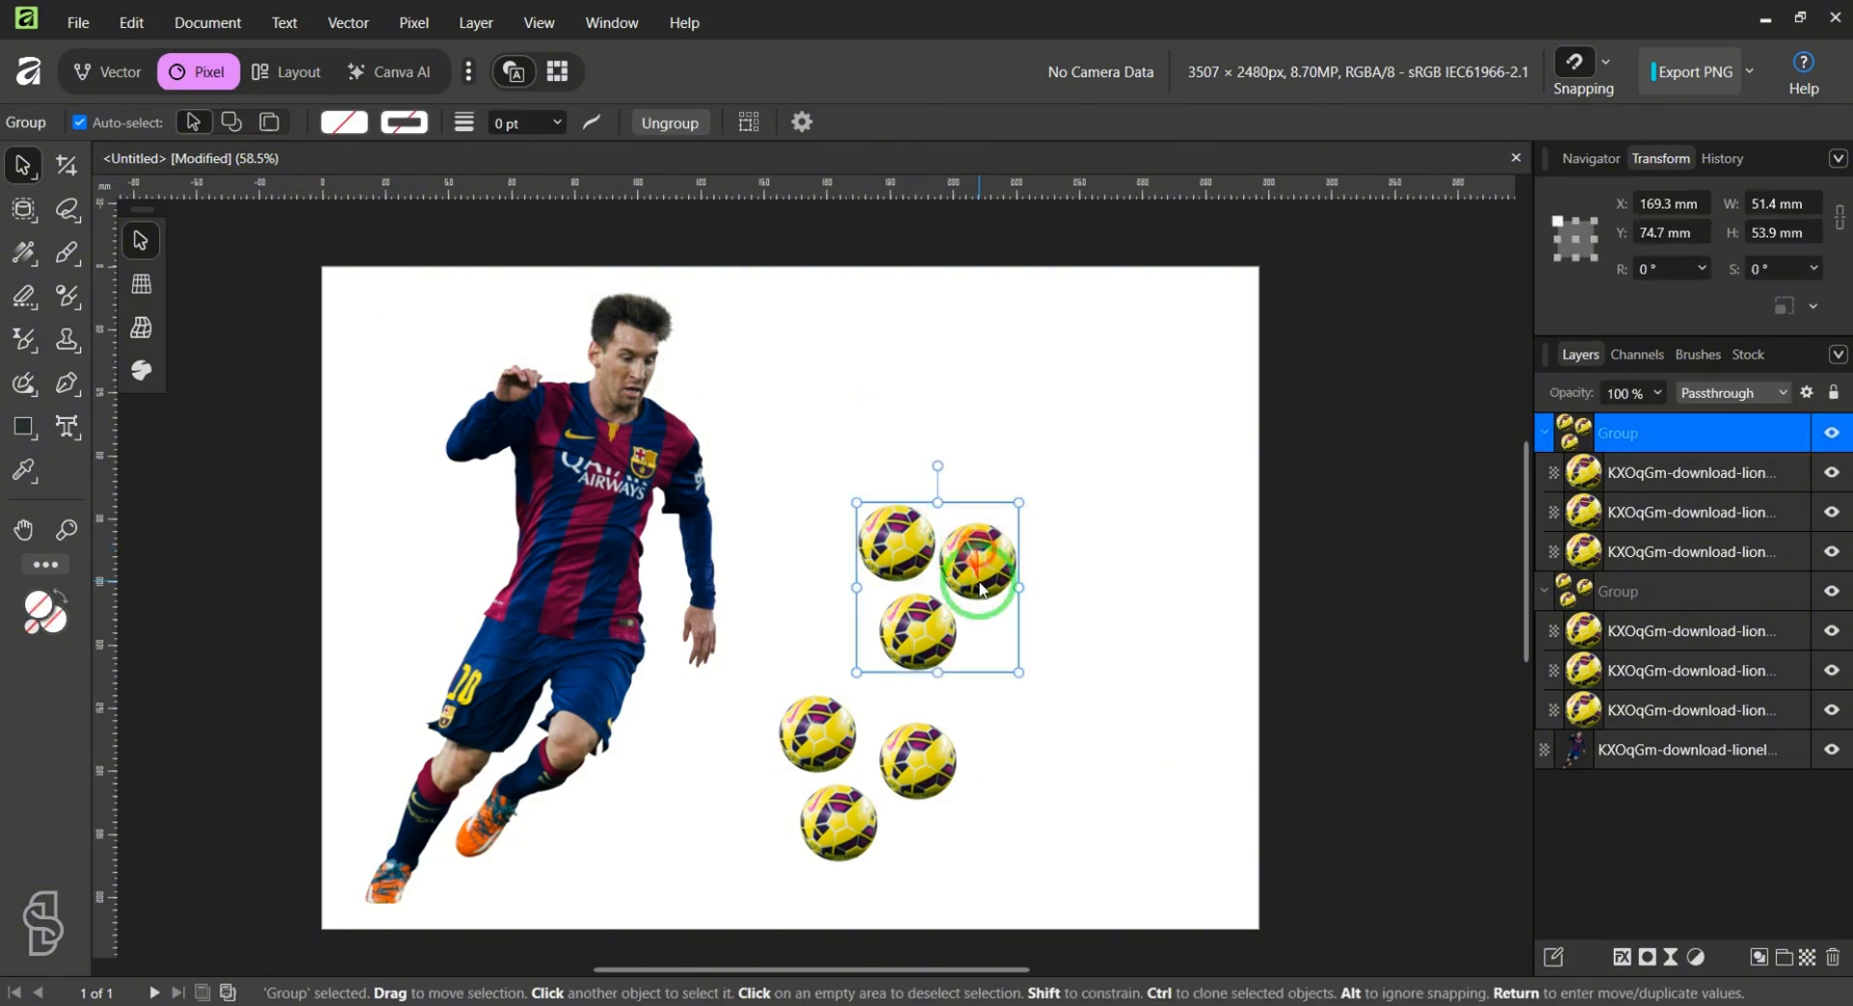
{"action": "right_click", "coordinate": [980, 570]}
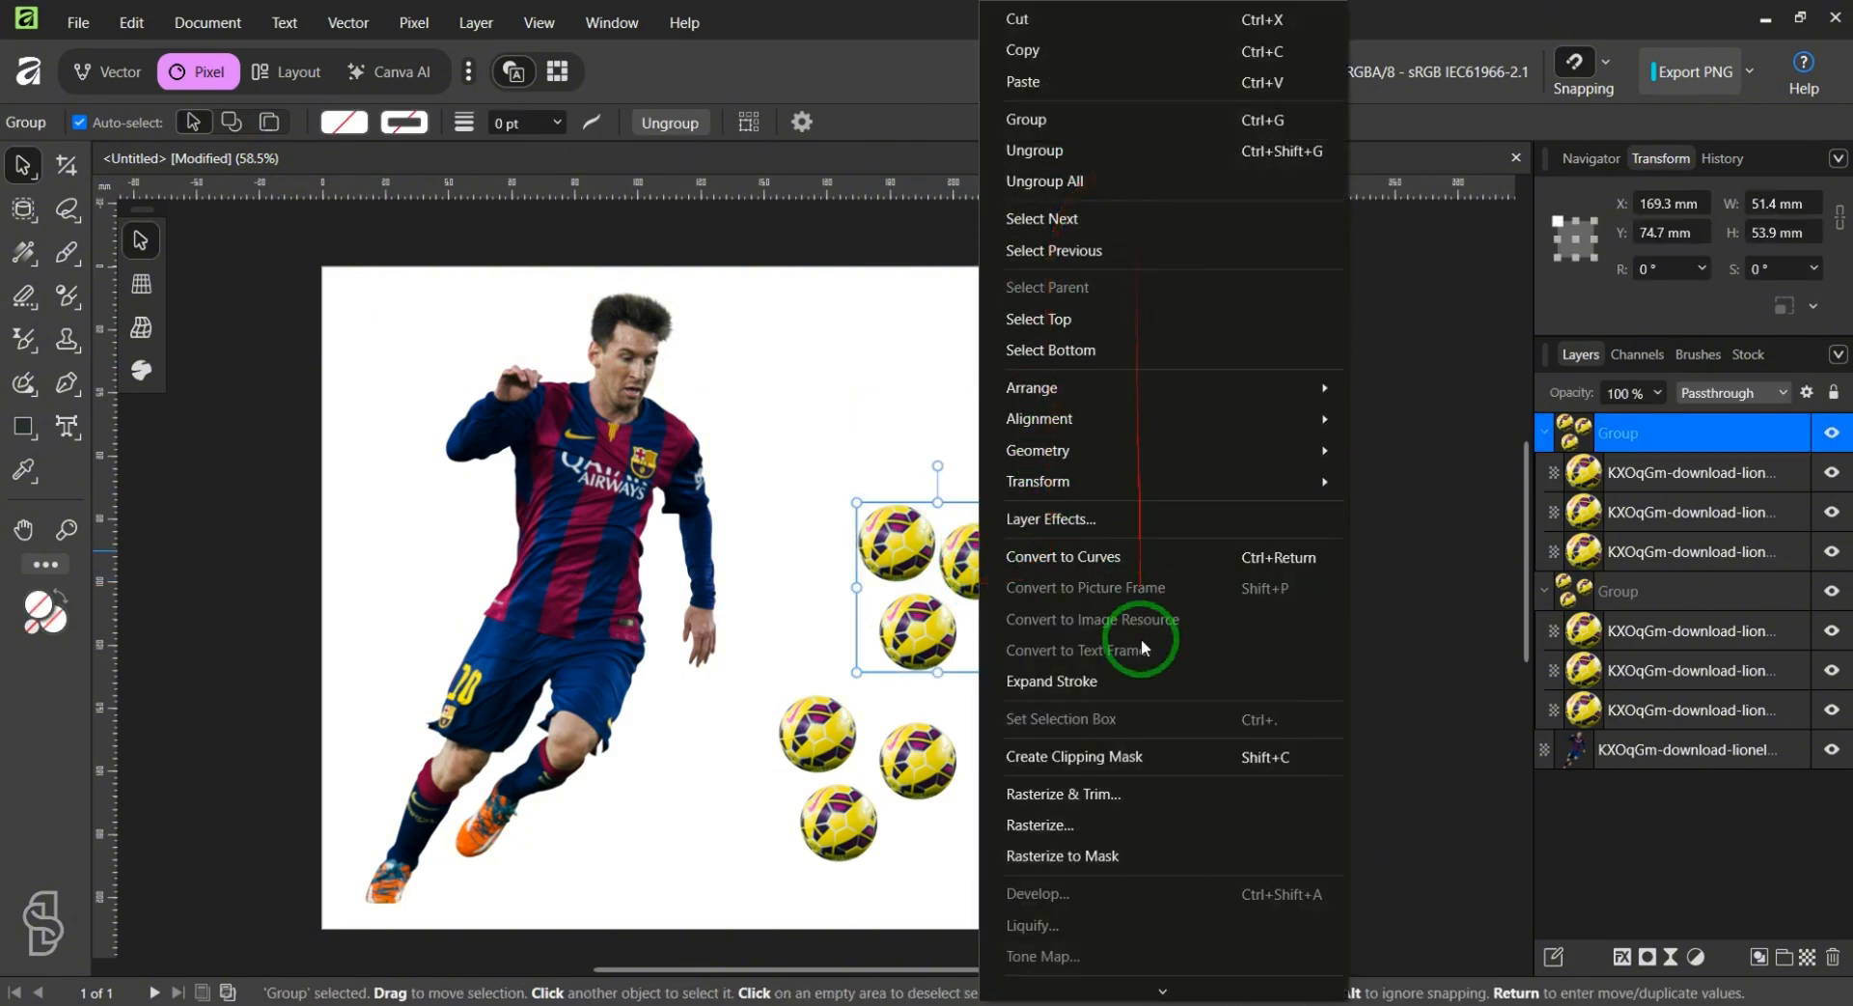
{"action": "scroll", "coordinate": [1158, 501], "scroll_direction": "down", "scroll_amount": 3}
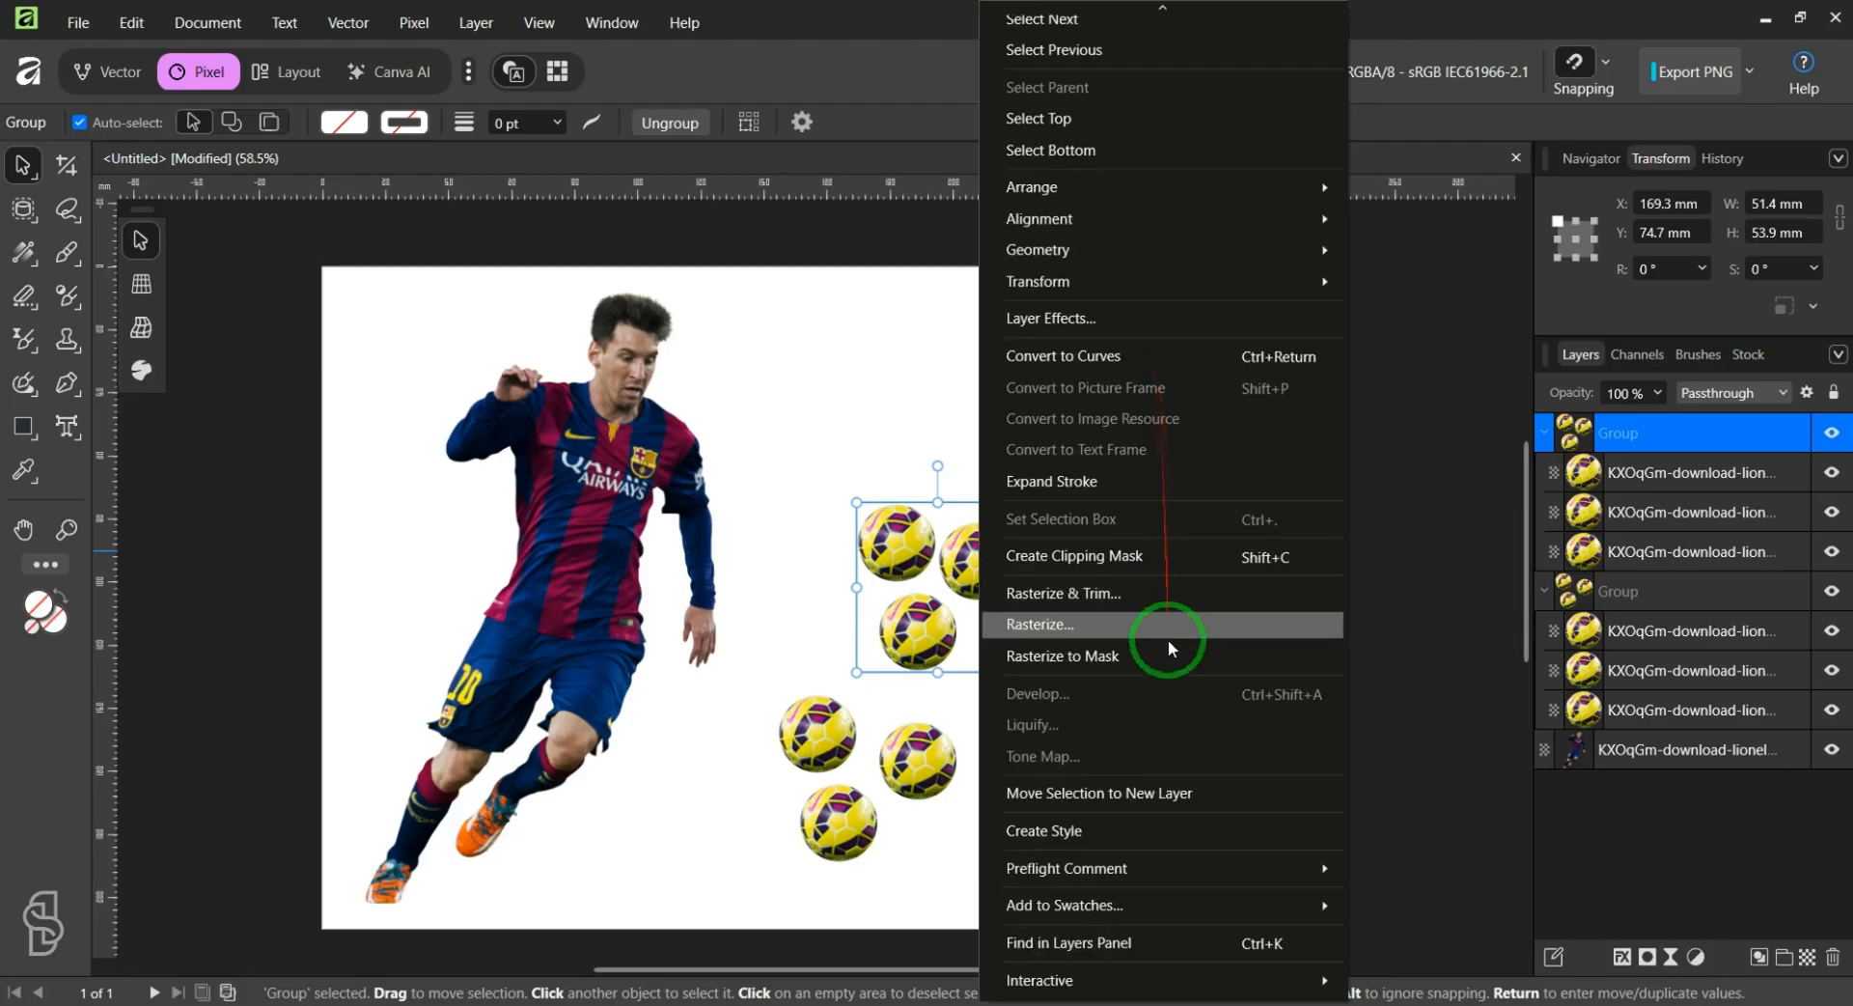
{"action": "scroll", "coordinate": [1153, 507], "scroll_direction": "up", "scroll_amount": 3}
{"action": "mouse_move", "coordinate": [1144, 492]}
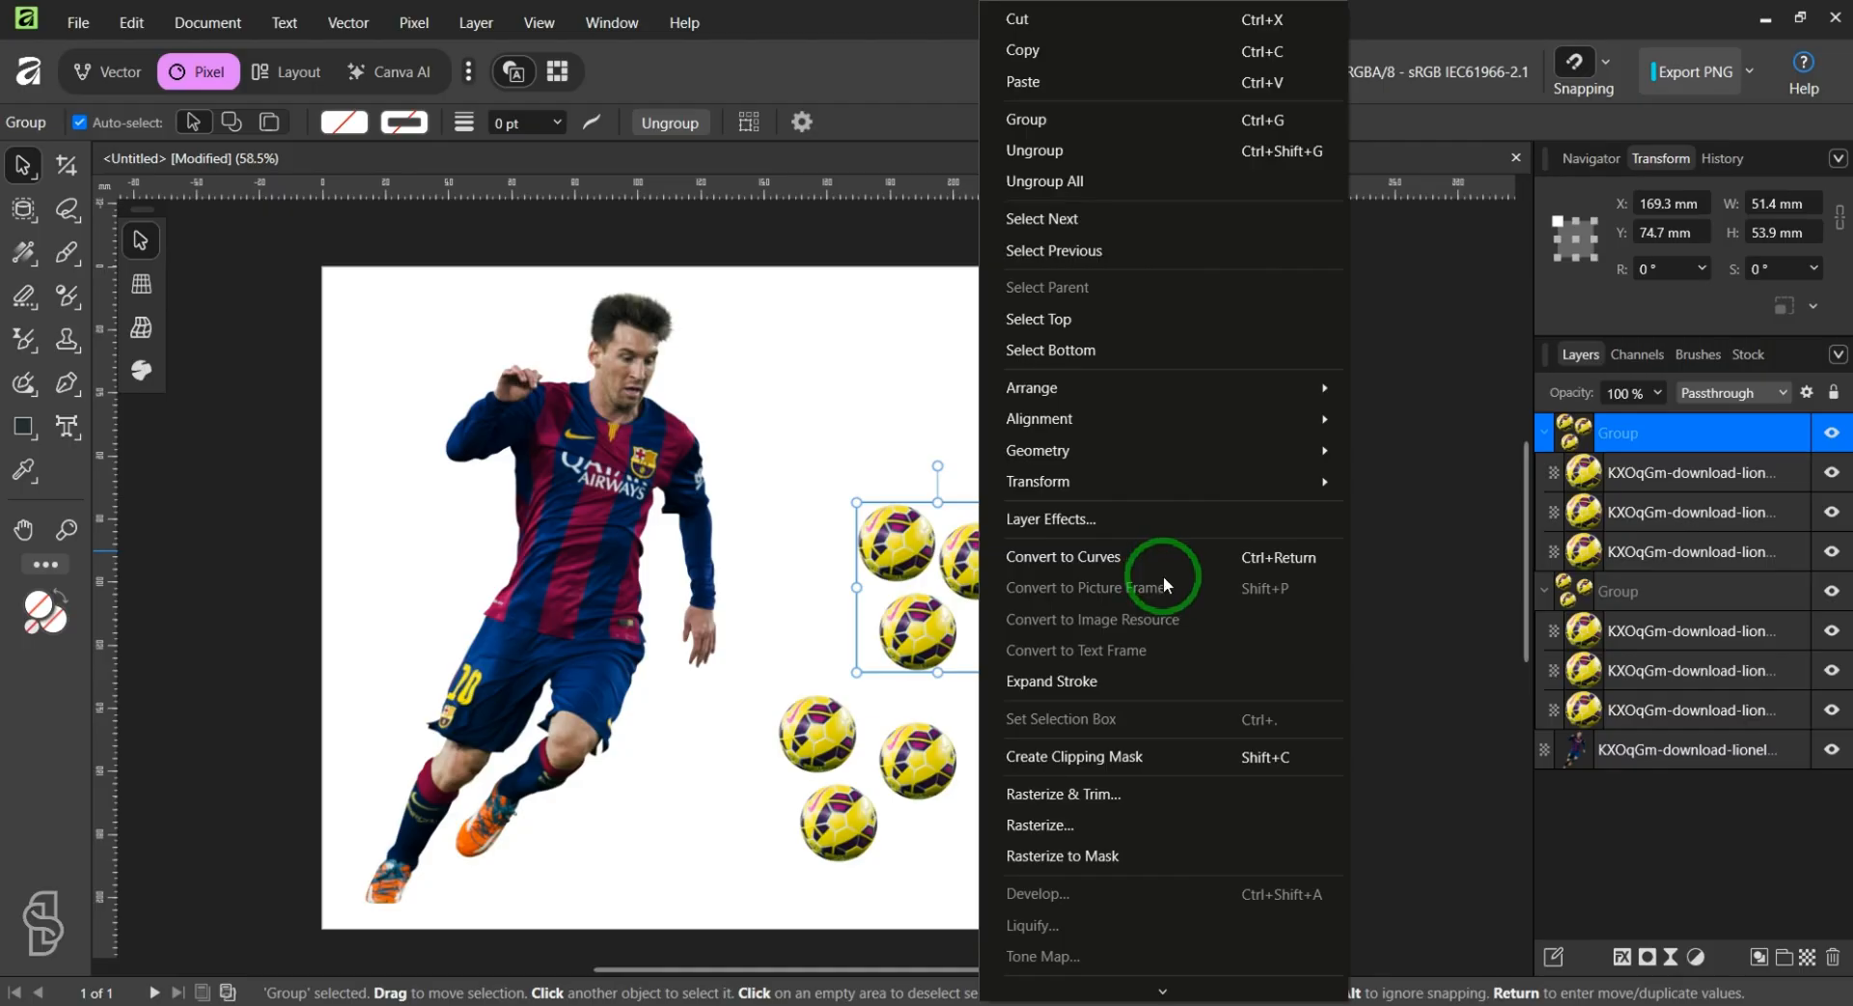
{"action": "mouse_move", "coordinate": [1075, 488]}
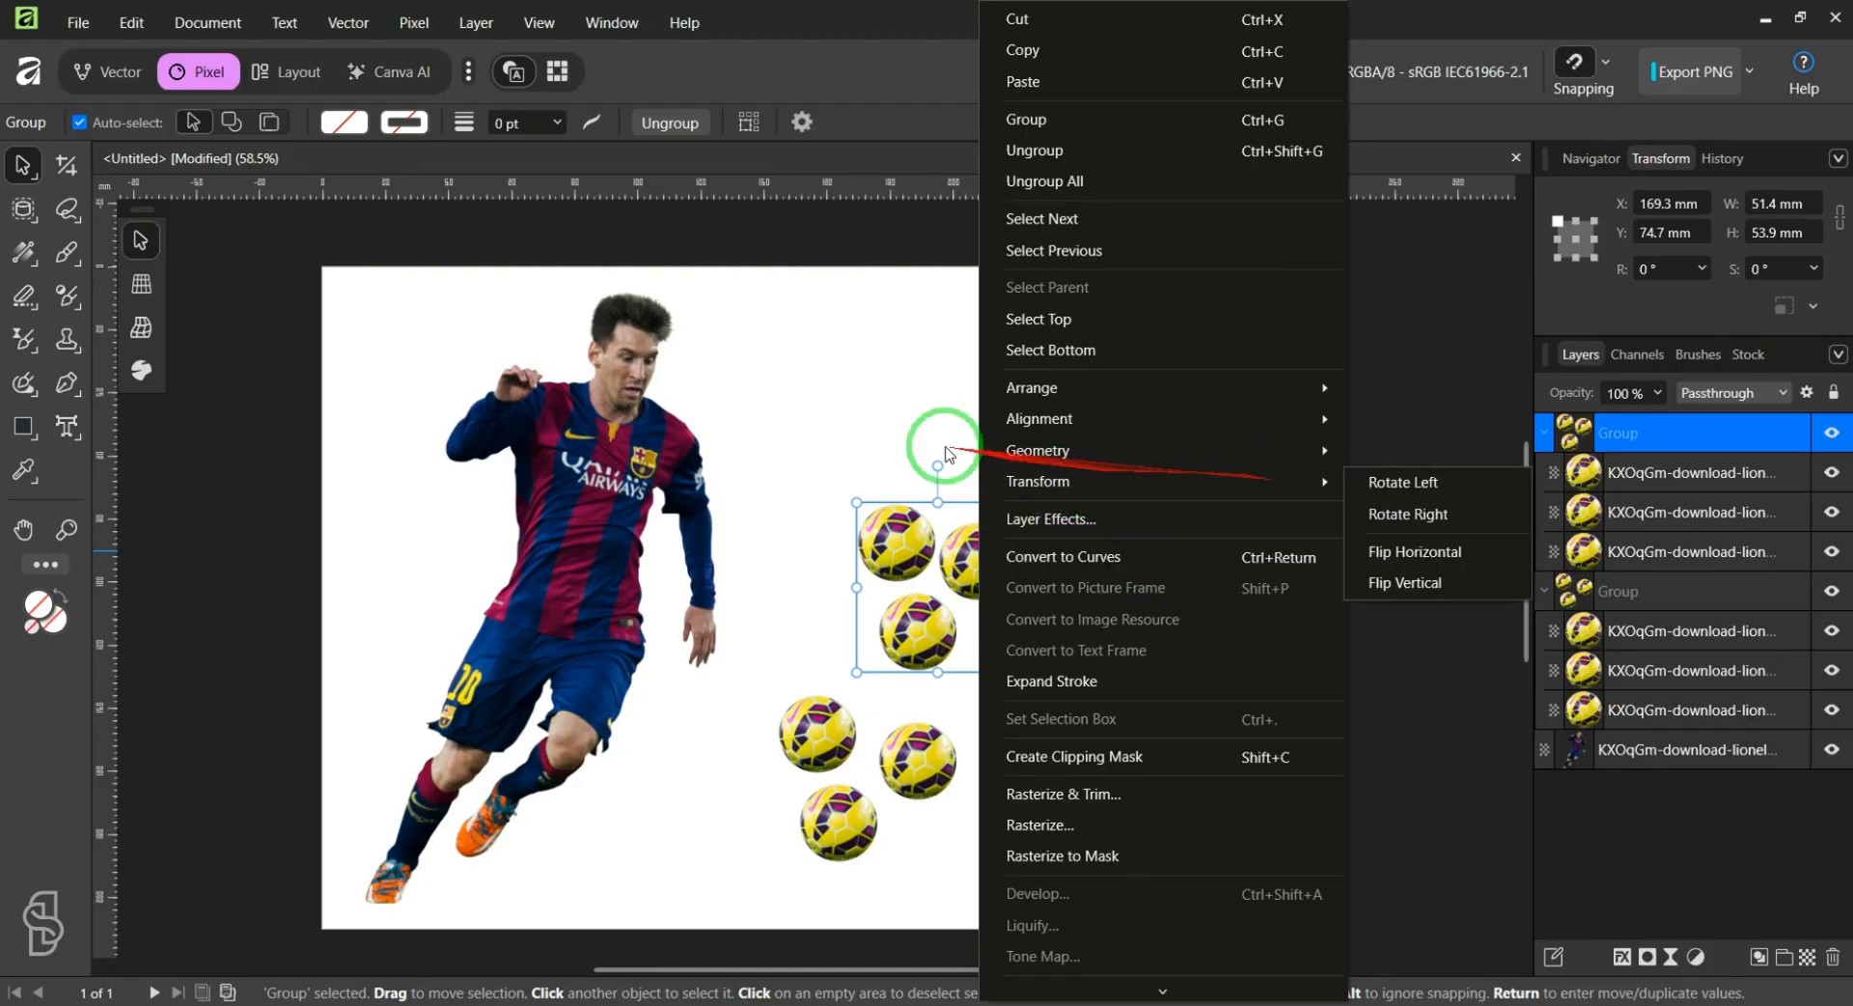
{"action": "left_click", "coordinate": [820, 320]}
Step: Flip the footballer horizontally and move him beyond the balls to about X 201.8 mm, Y 11.1 mm
{"action": "left_click", "coordinate": [638, 480]}
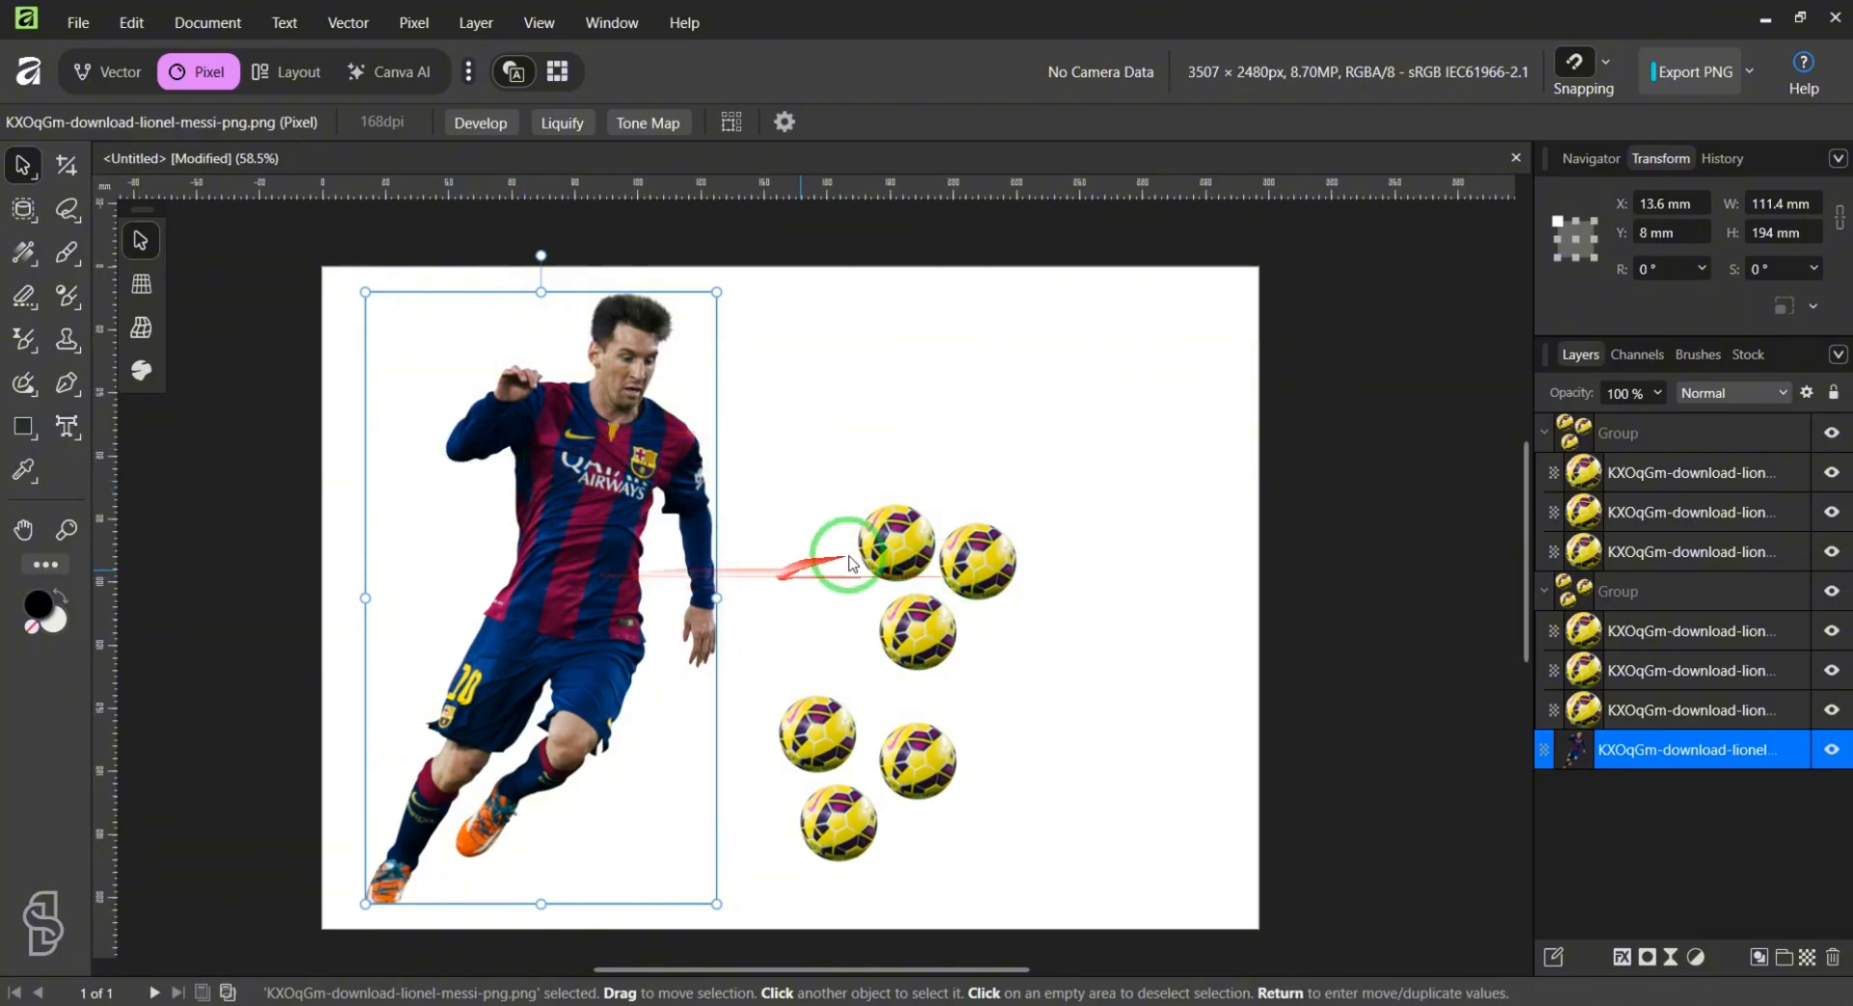
{"action": "right_click", "coordinate": [537, 521]}
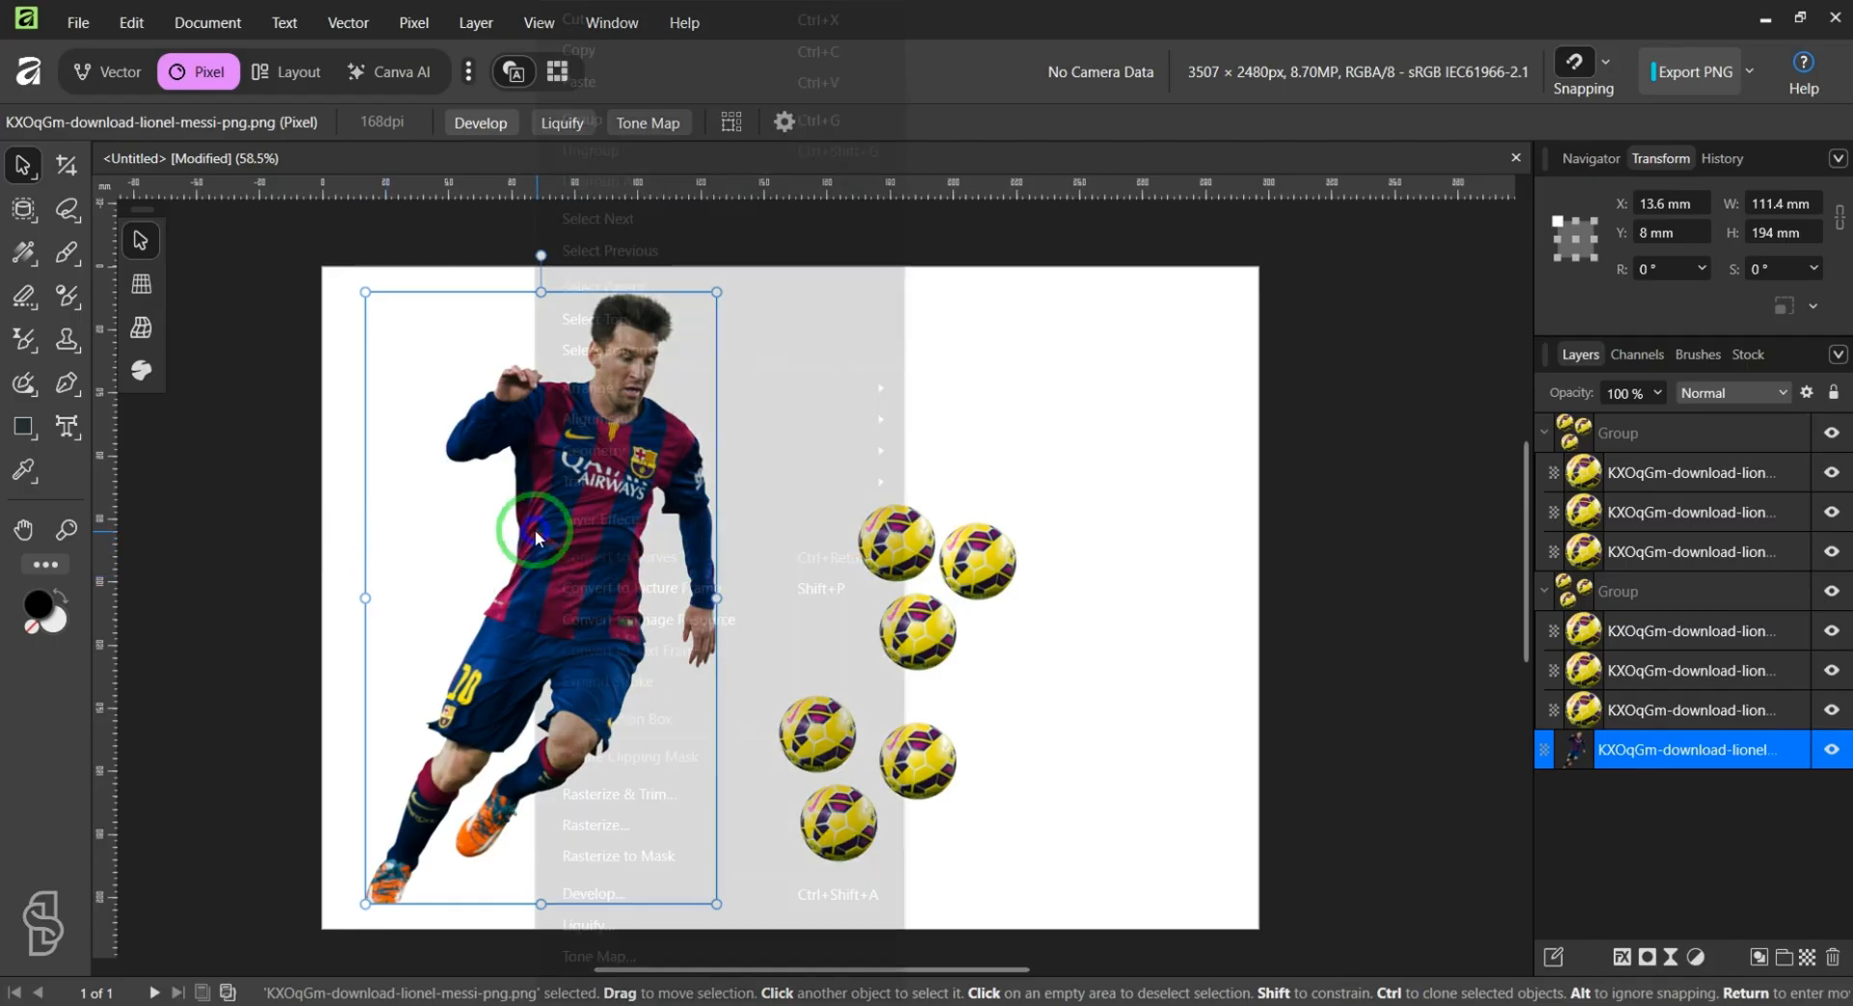
{"action": "mouse_move", "coordinate": [632, 490]}
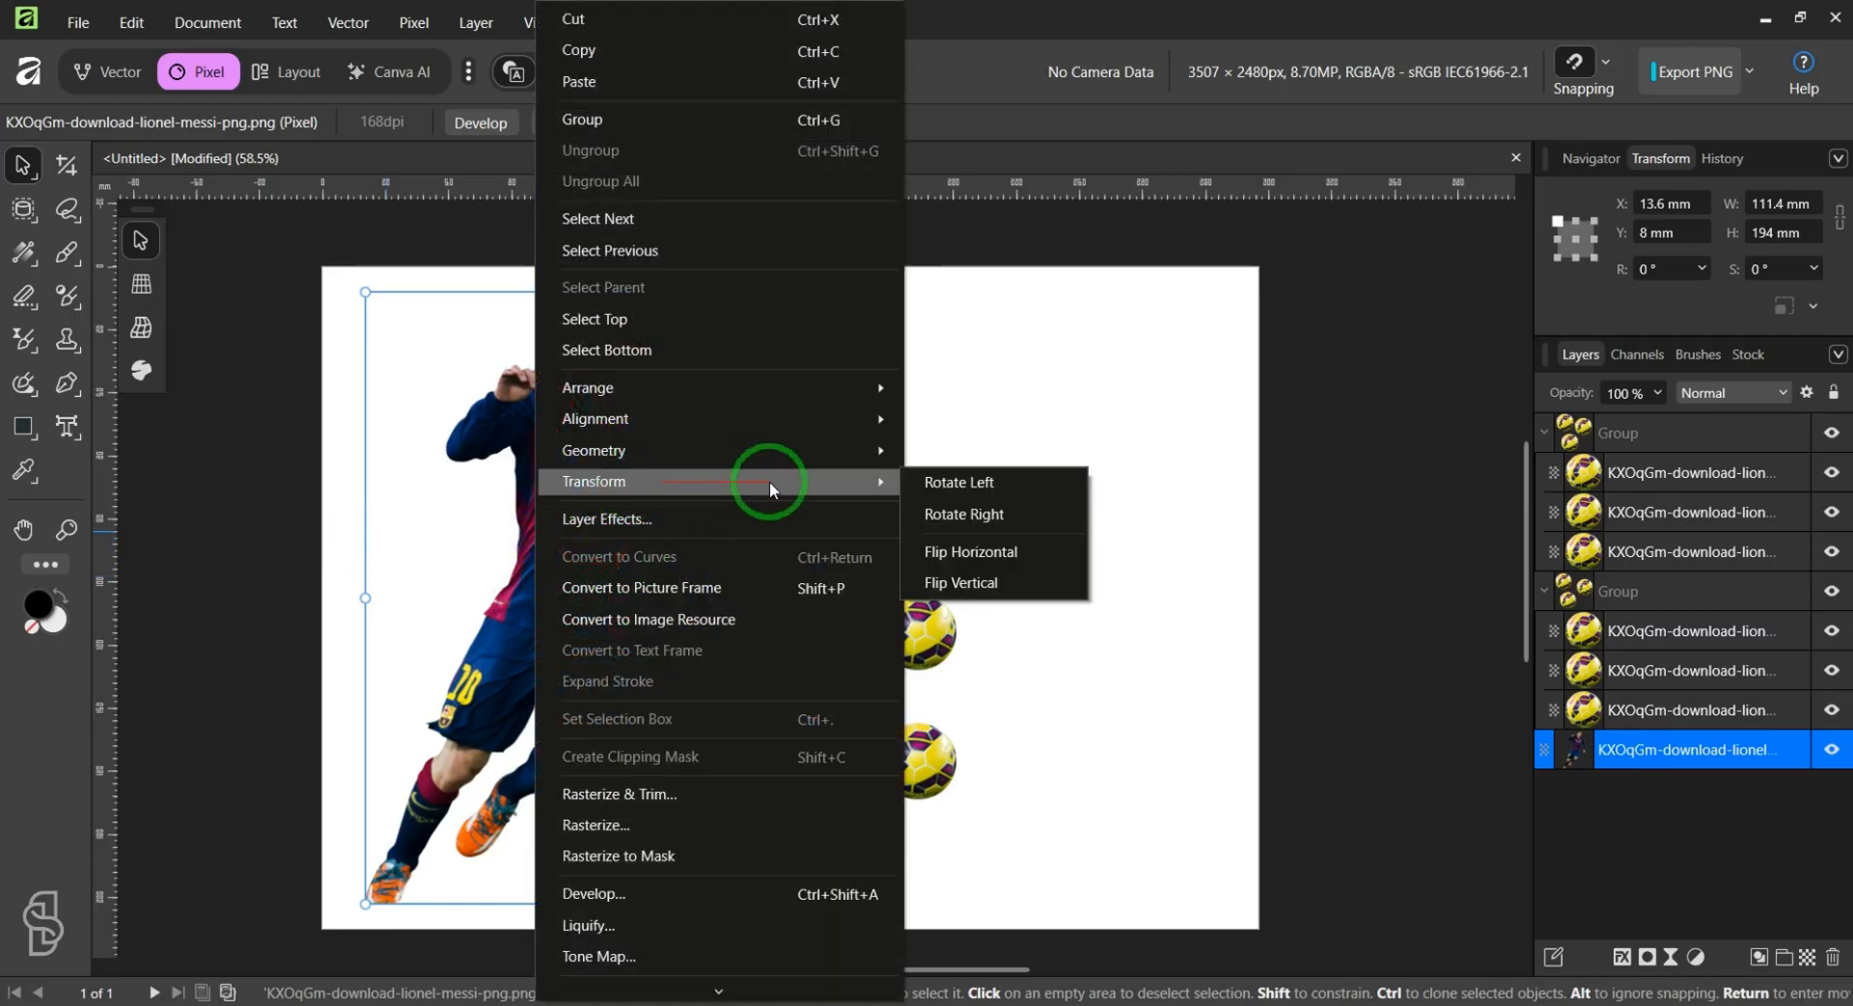
{"action": "left_click", "coordinate": [979, 561]}
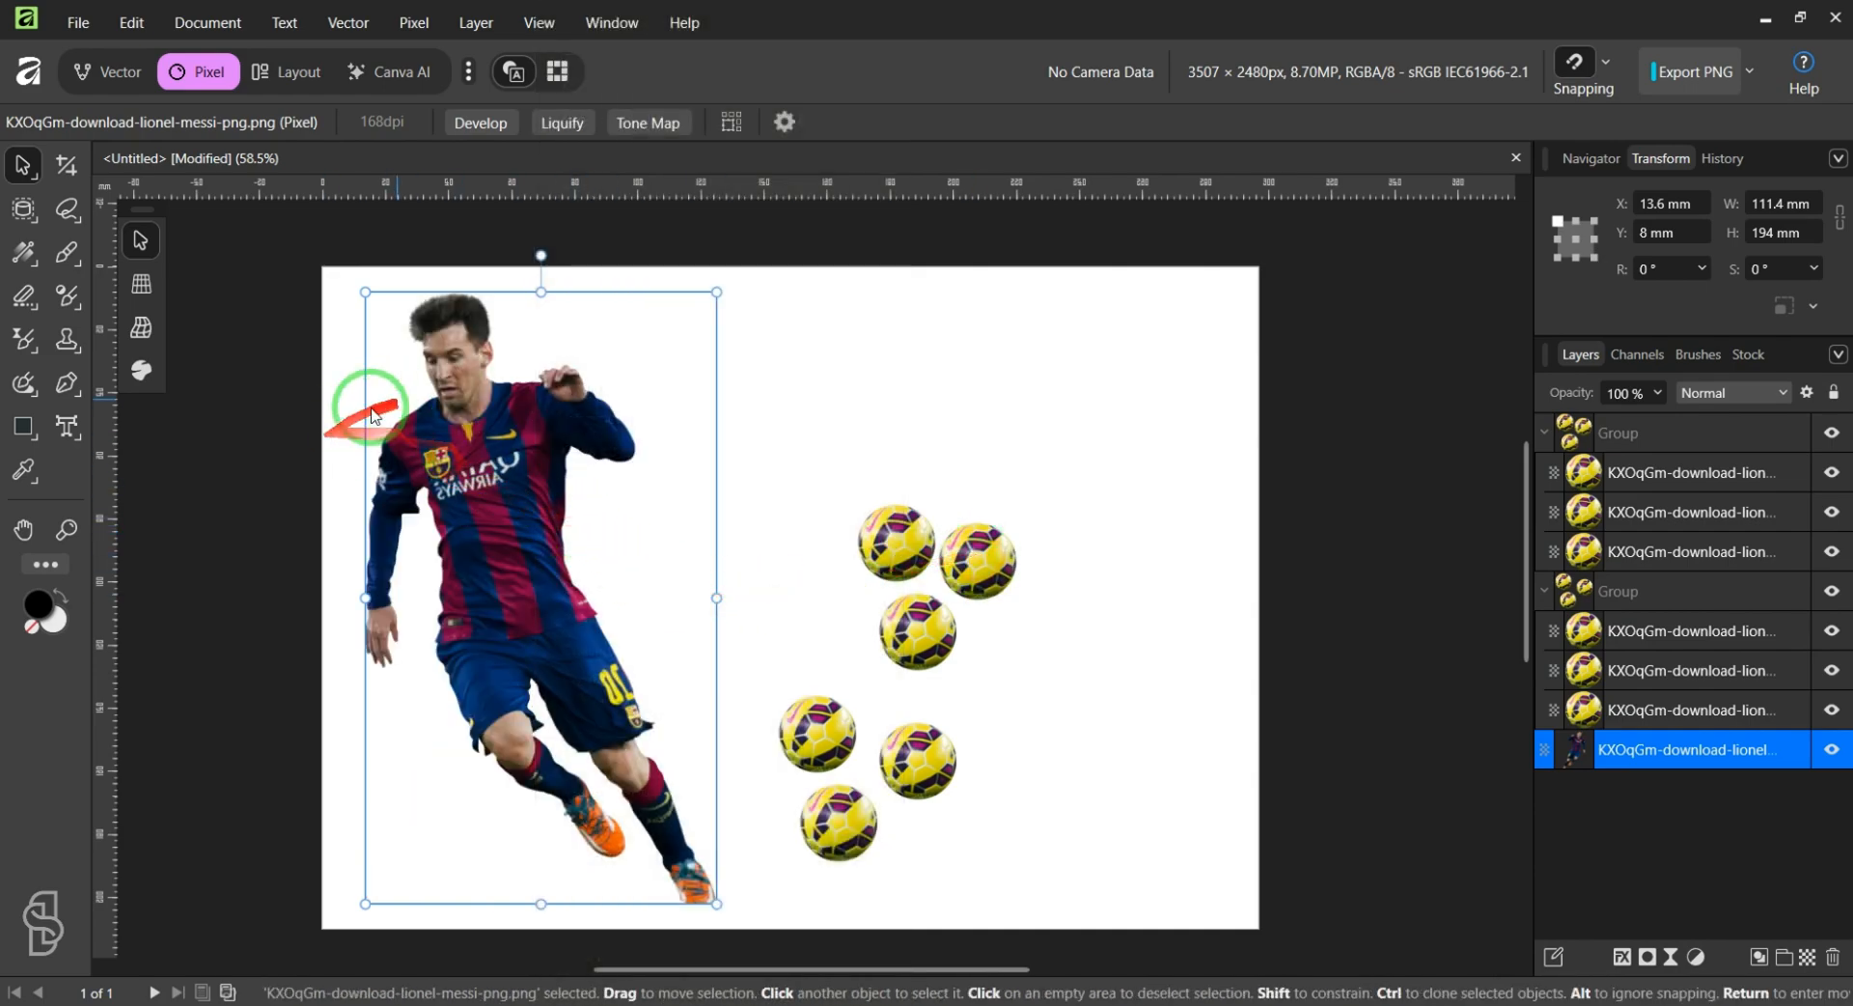
{"action": "left_click_drag", "start_coordinate": [396, 415], "coordinate": [1089, 549]}
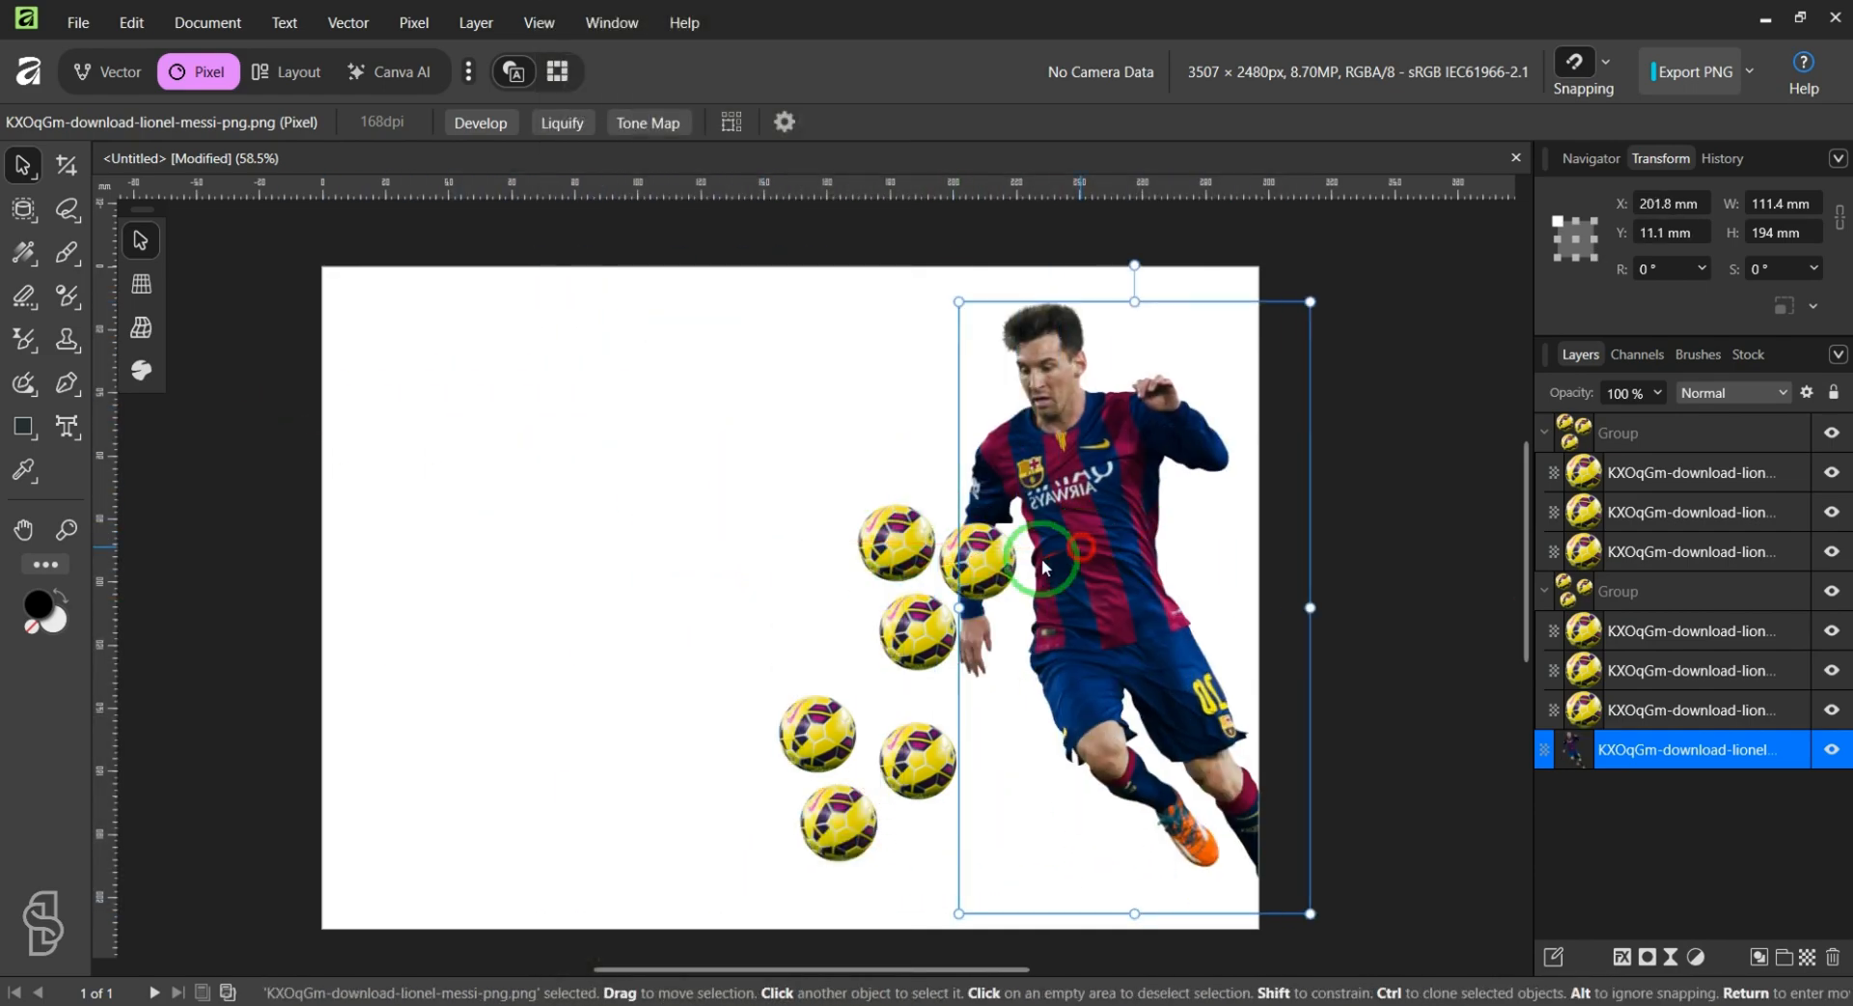
Step: Move both ball groups away from the footballer, placing the upper group at about X 89.8 mm, Y 78.1 mm
{"action": "left_click_drag", "start_coordinate": [893, 537], "coordinate": [732, 557]}
{"action": "left_click_drag", "start_coordinate": [868, 783], "coordinate": [778, 812]}
{"action": "left_click_drag", "start_coordinate": [741, 569], "coordinate": [649, 564]}
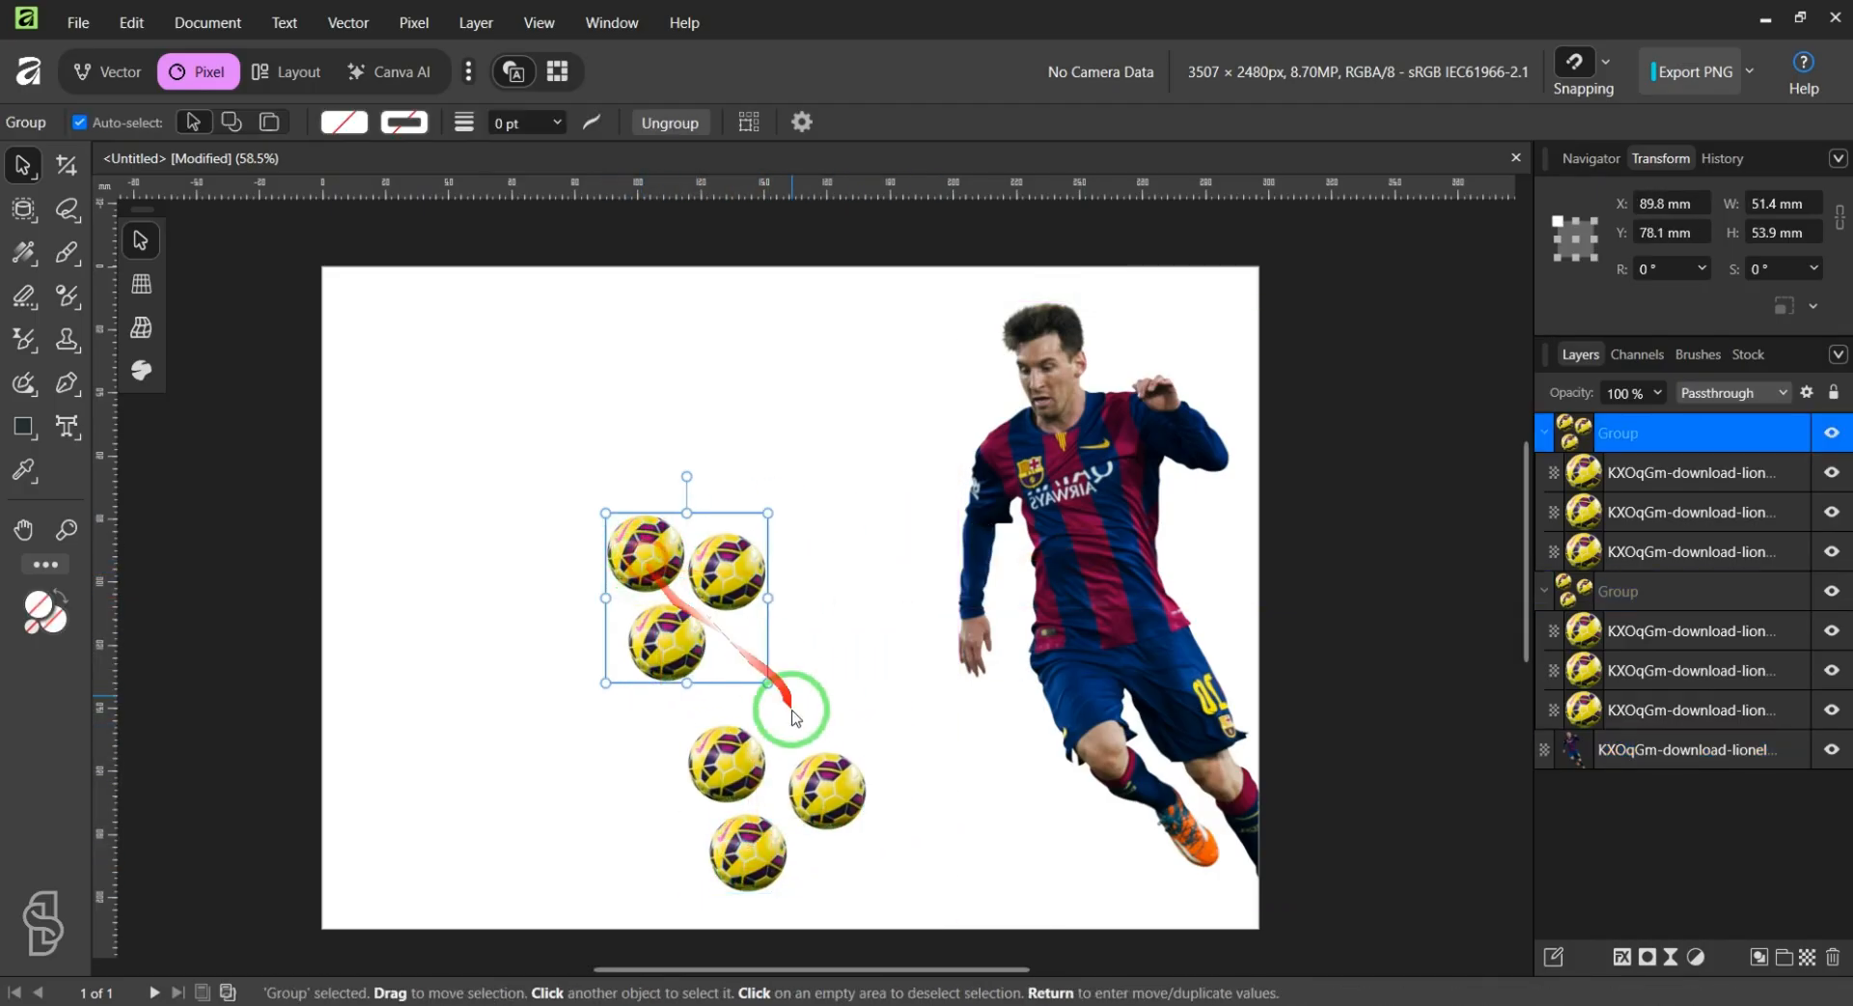
Step: With both ball groups hidden, flip the footballer vertically and move him to about X 96.8 mm, Y 198.9 mm
{"action": "left_click_drag", "start_coordinate": [1060, 584], "coordinate": [851, 575]}
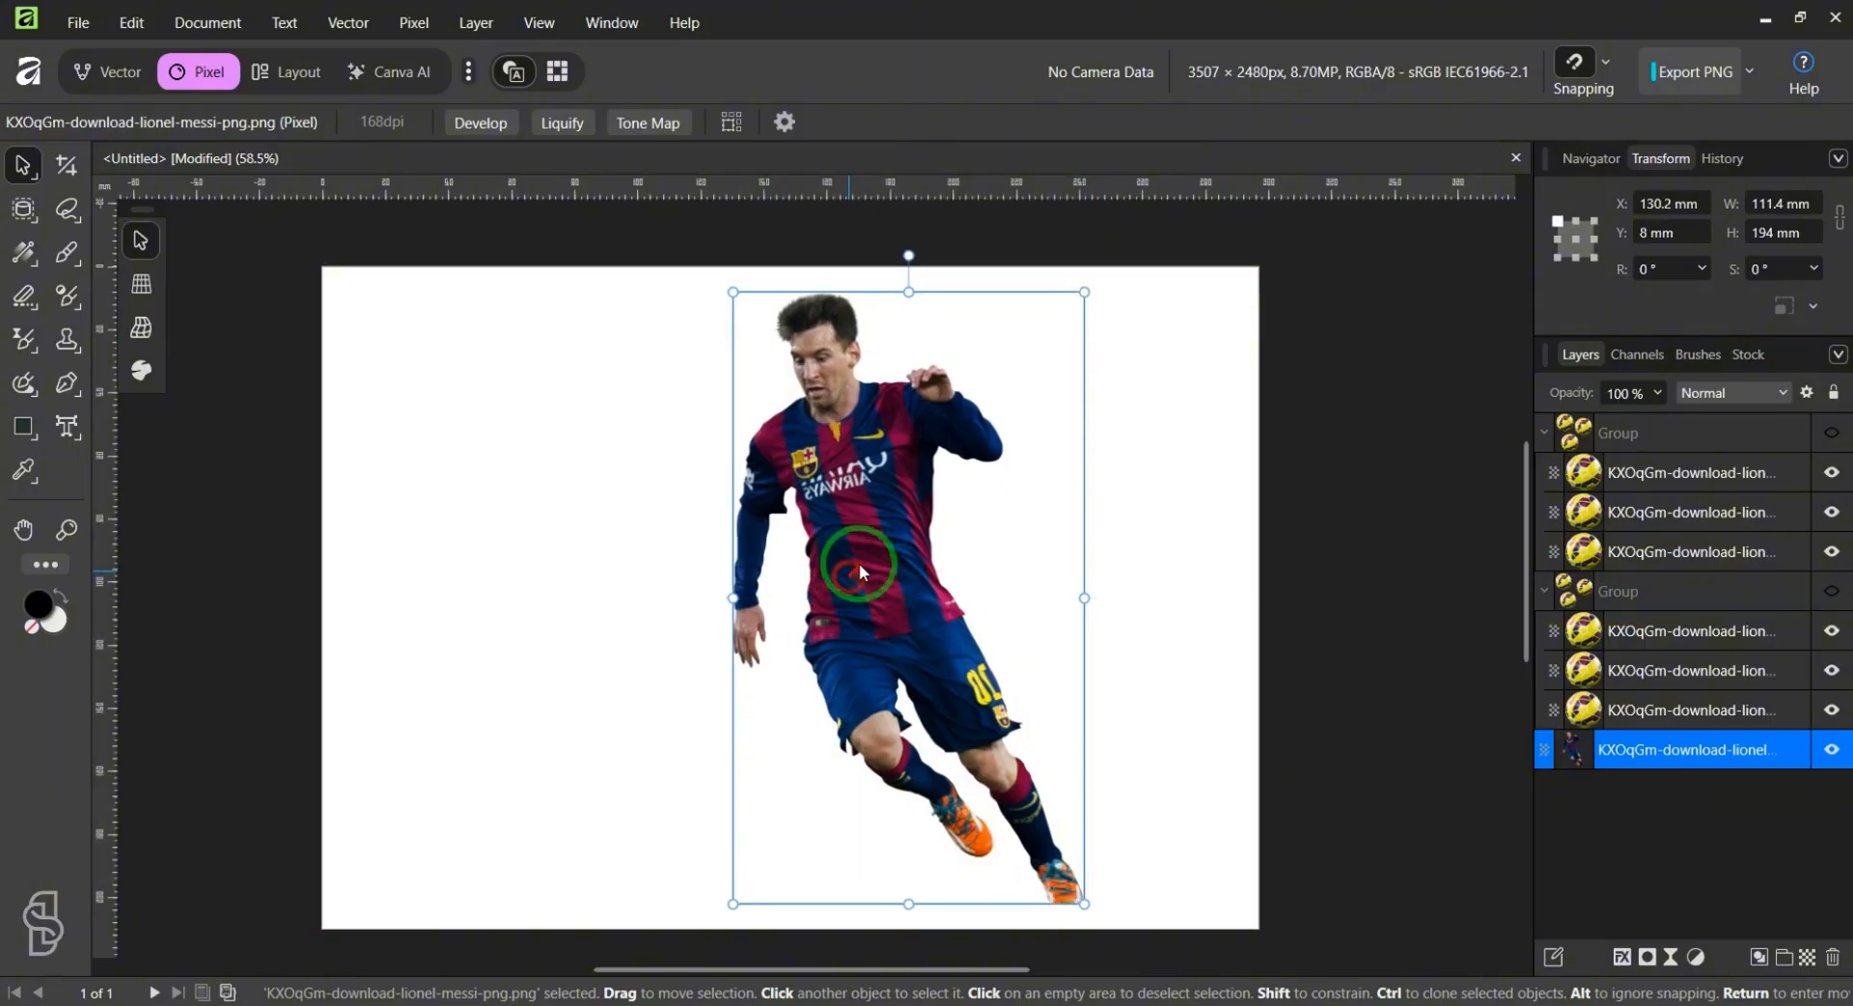
{"action": "right_click", "coordinate": [862, 591]}
{"action": "mouse_move", "coordinate": [952, 497]}
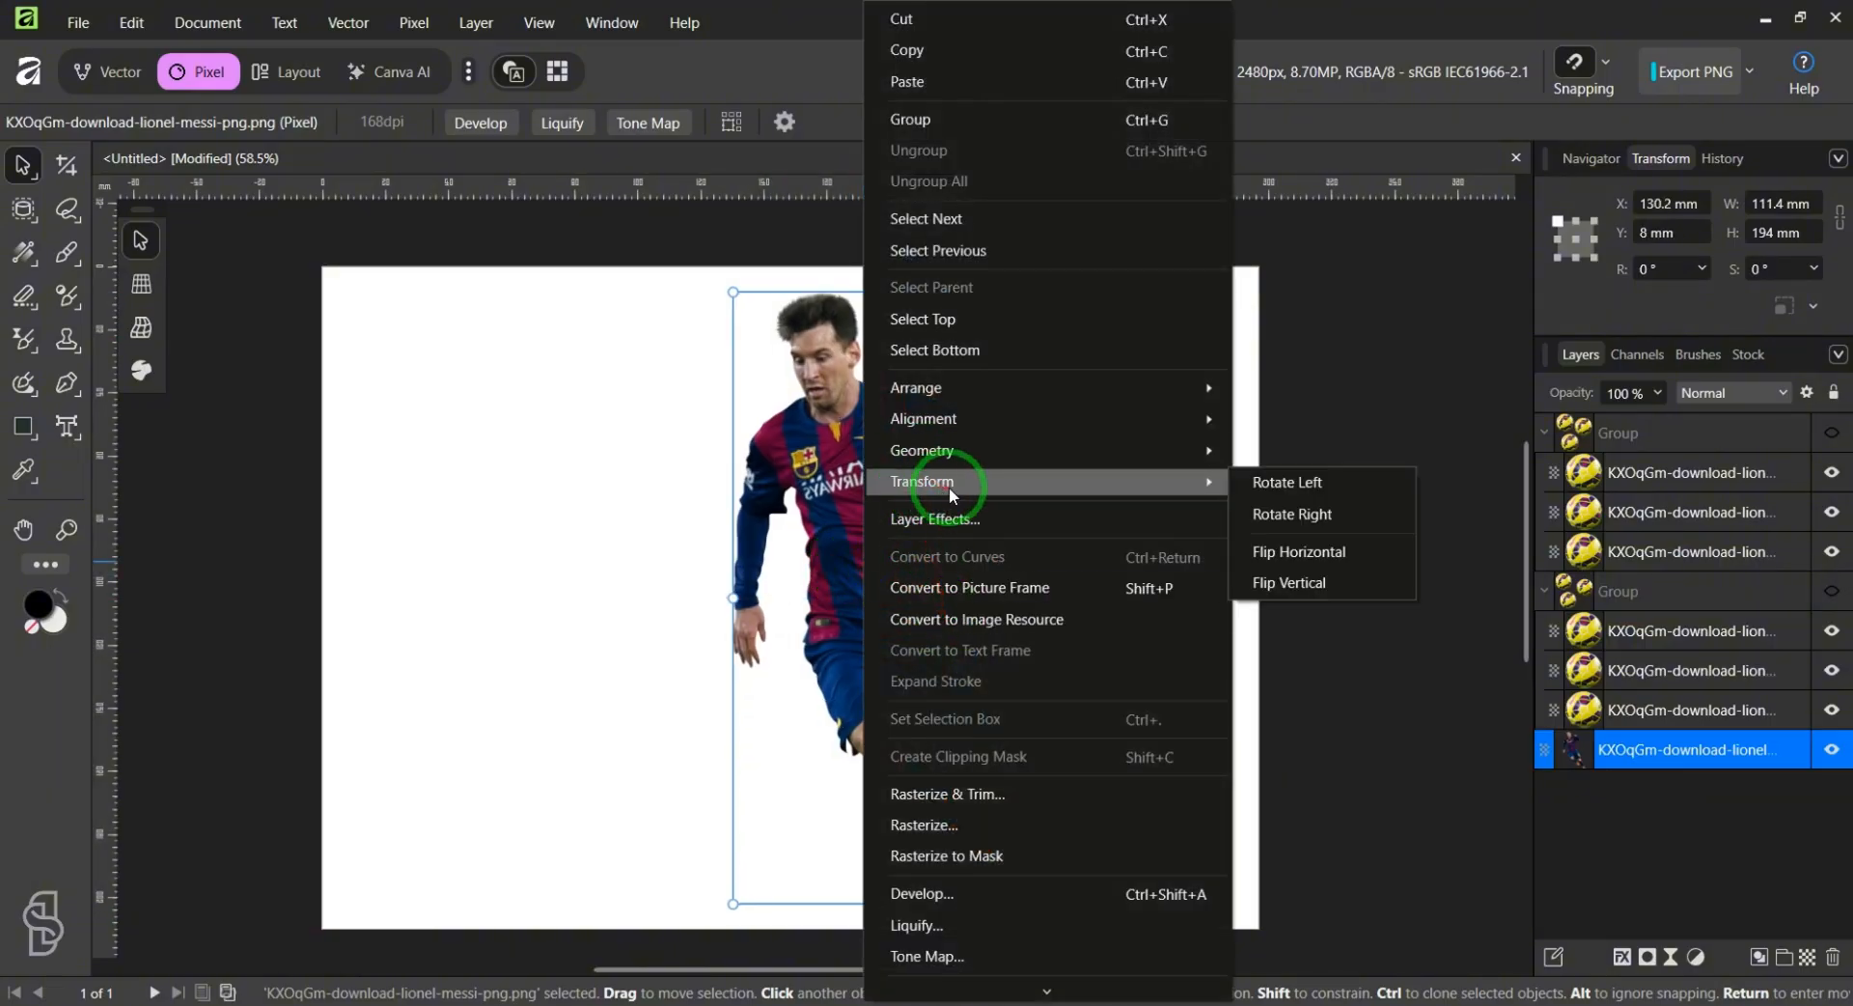
{"action": "left_click", "coordinate": [1307, 582]}
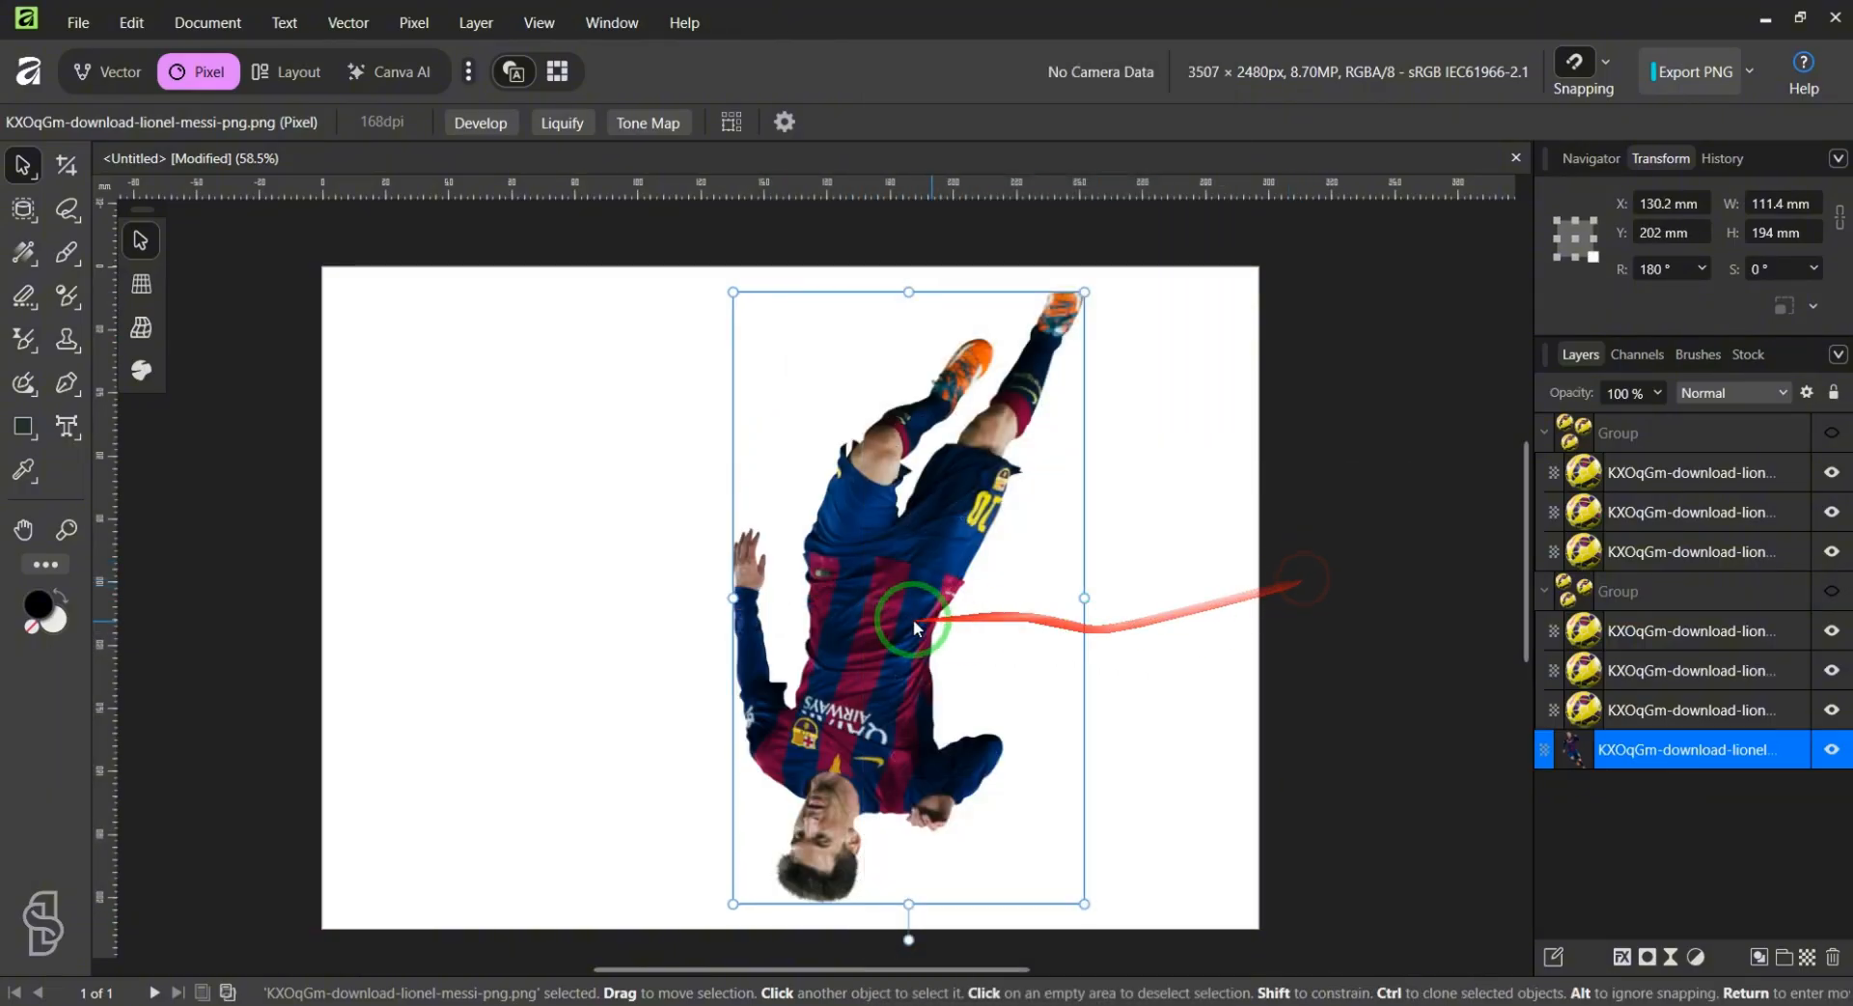
{"action": "left_click_drag", "start_coordinate": [930, 621], "coordinate": [802, 615]}
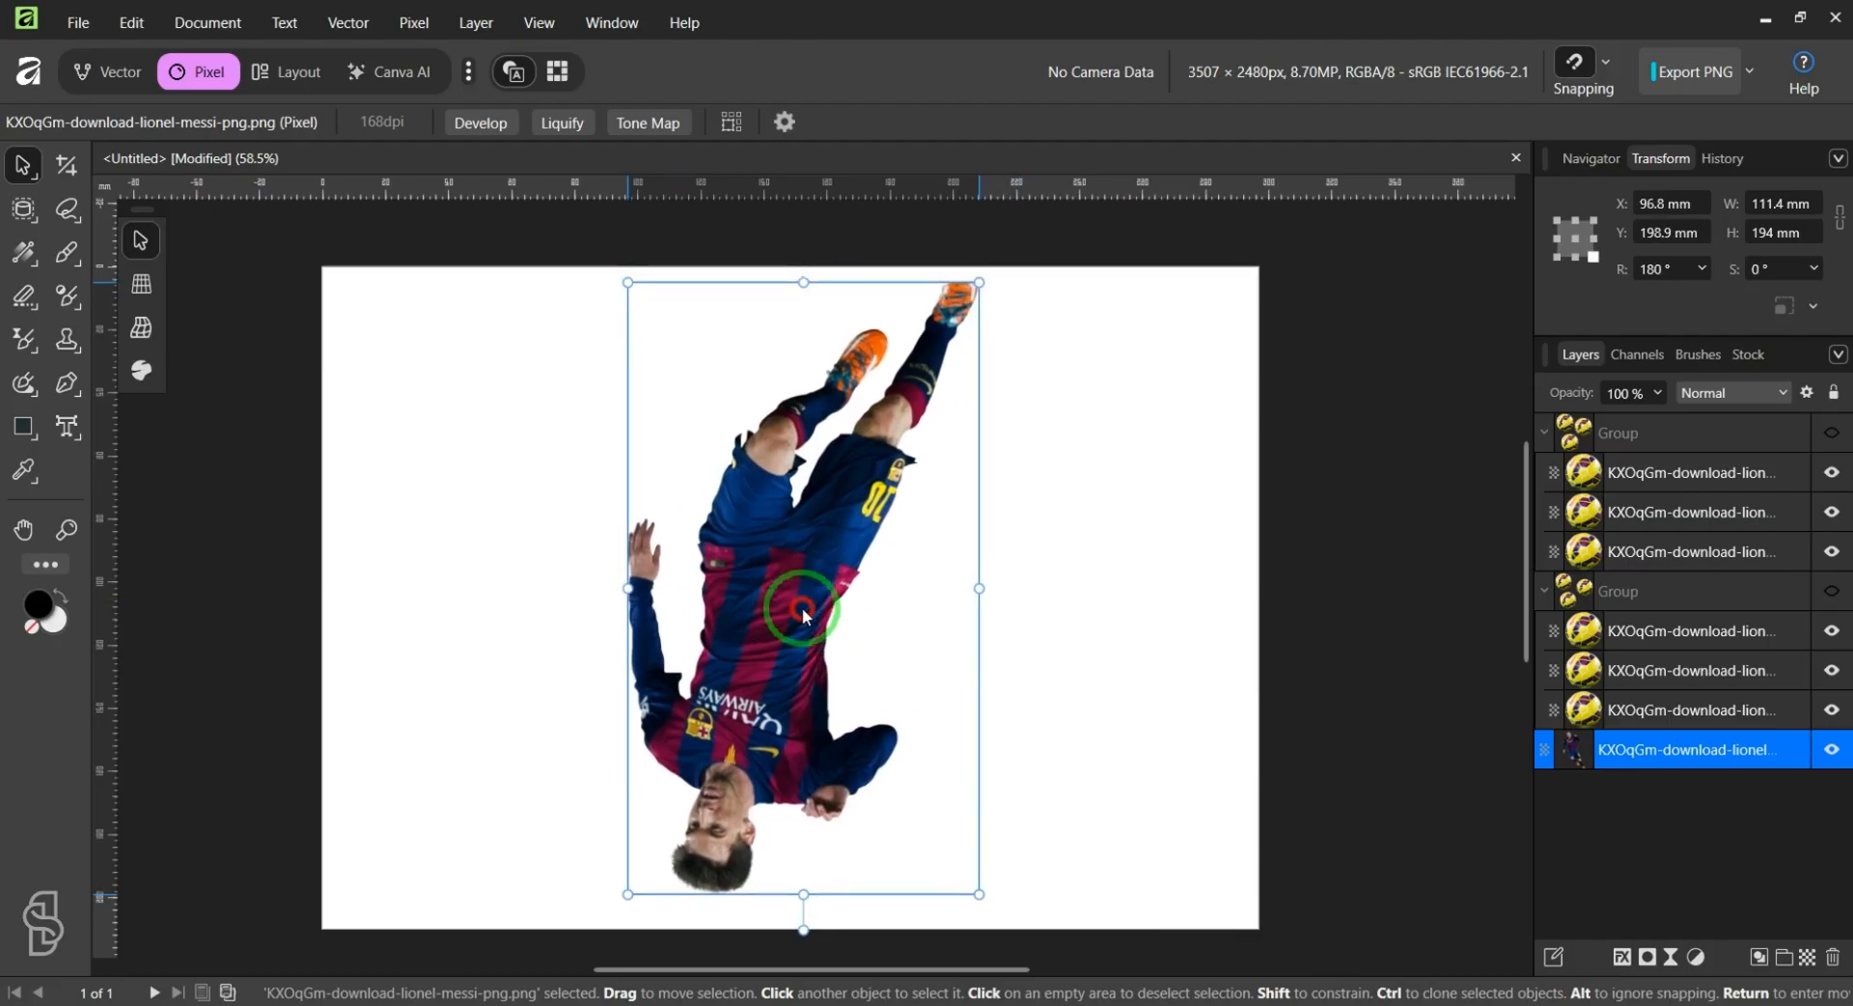
Step: Rotate the upside-down footballer left twice, bringing his rotation to 0°
{"action": "right_click", "coordinate": [802, 616]}
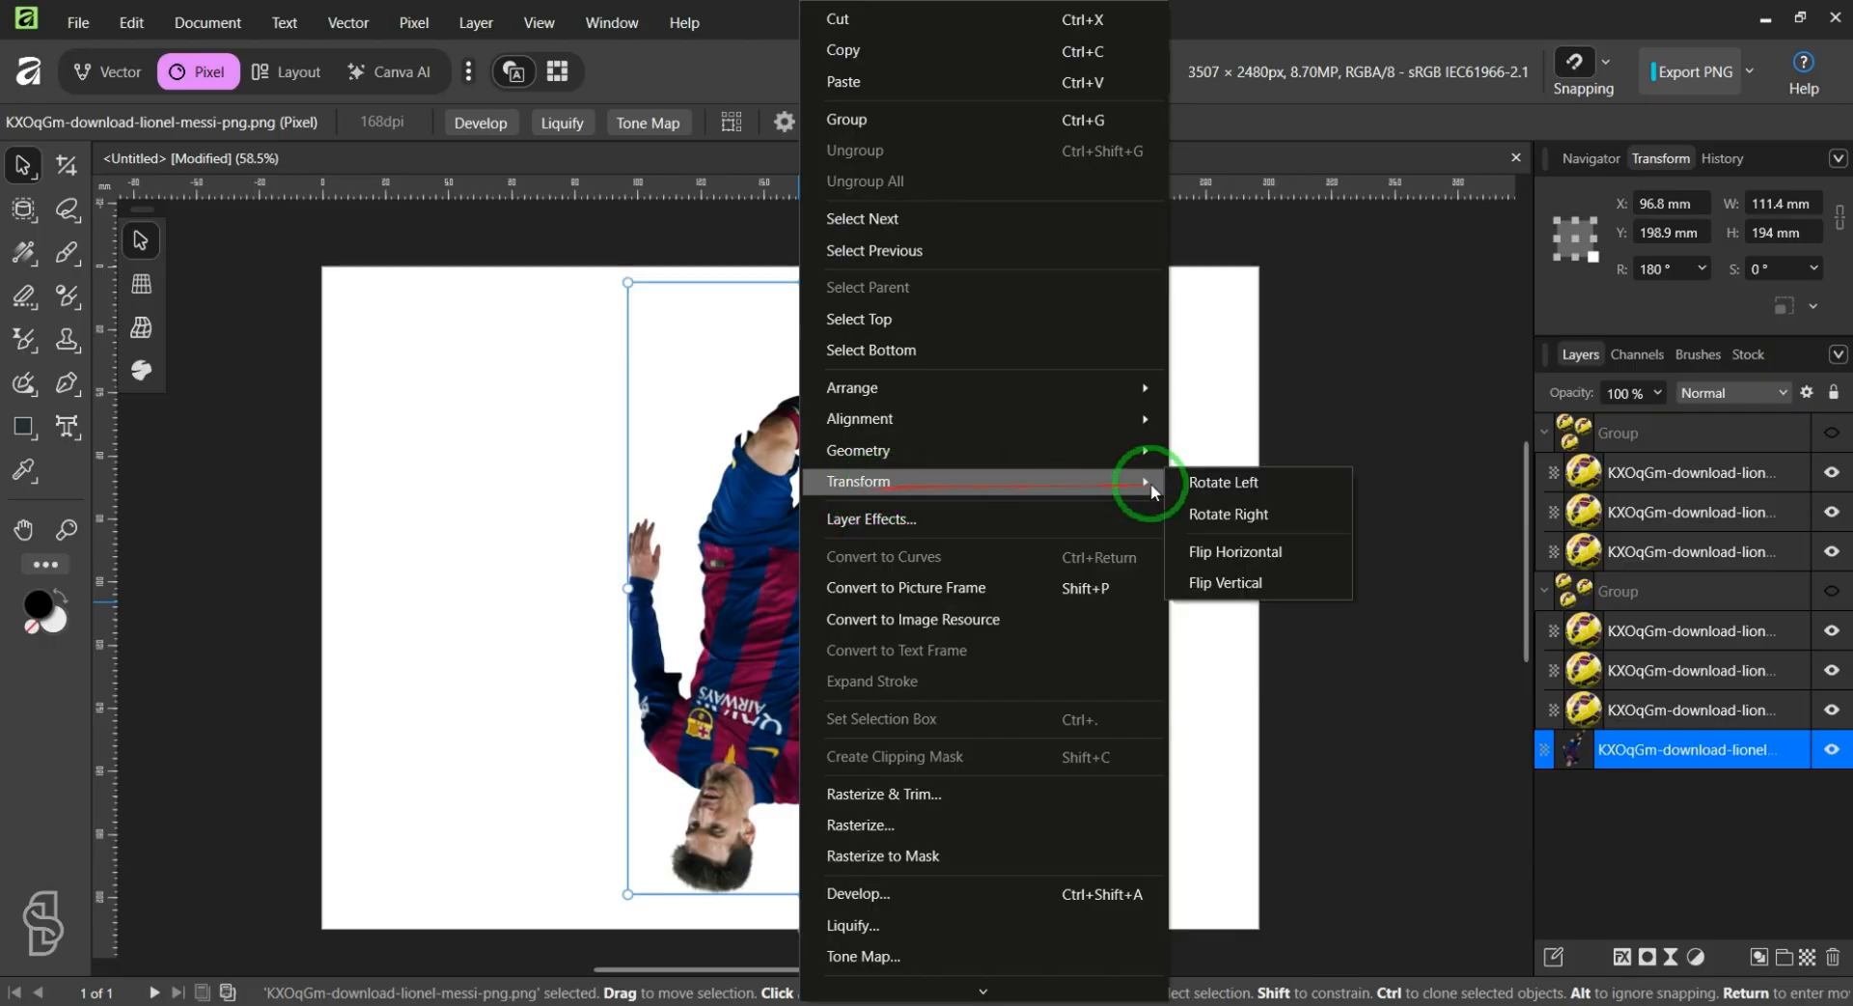
{"action": "left_click", "coordinate": [1226, 482]}
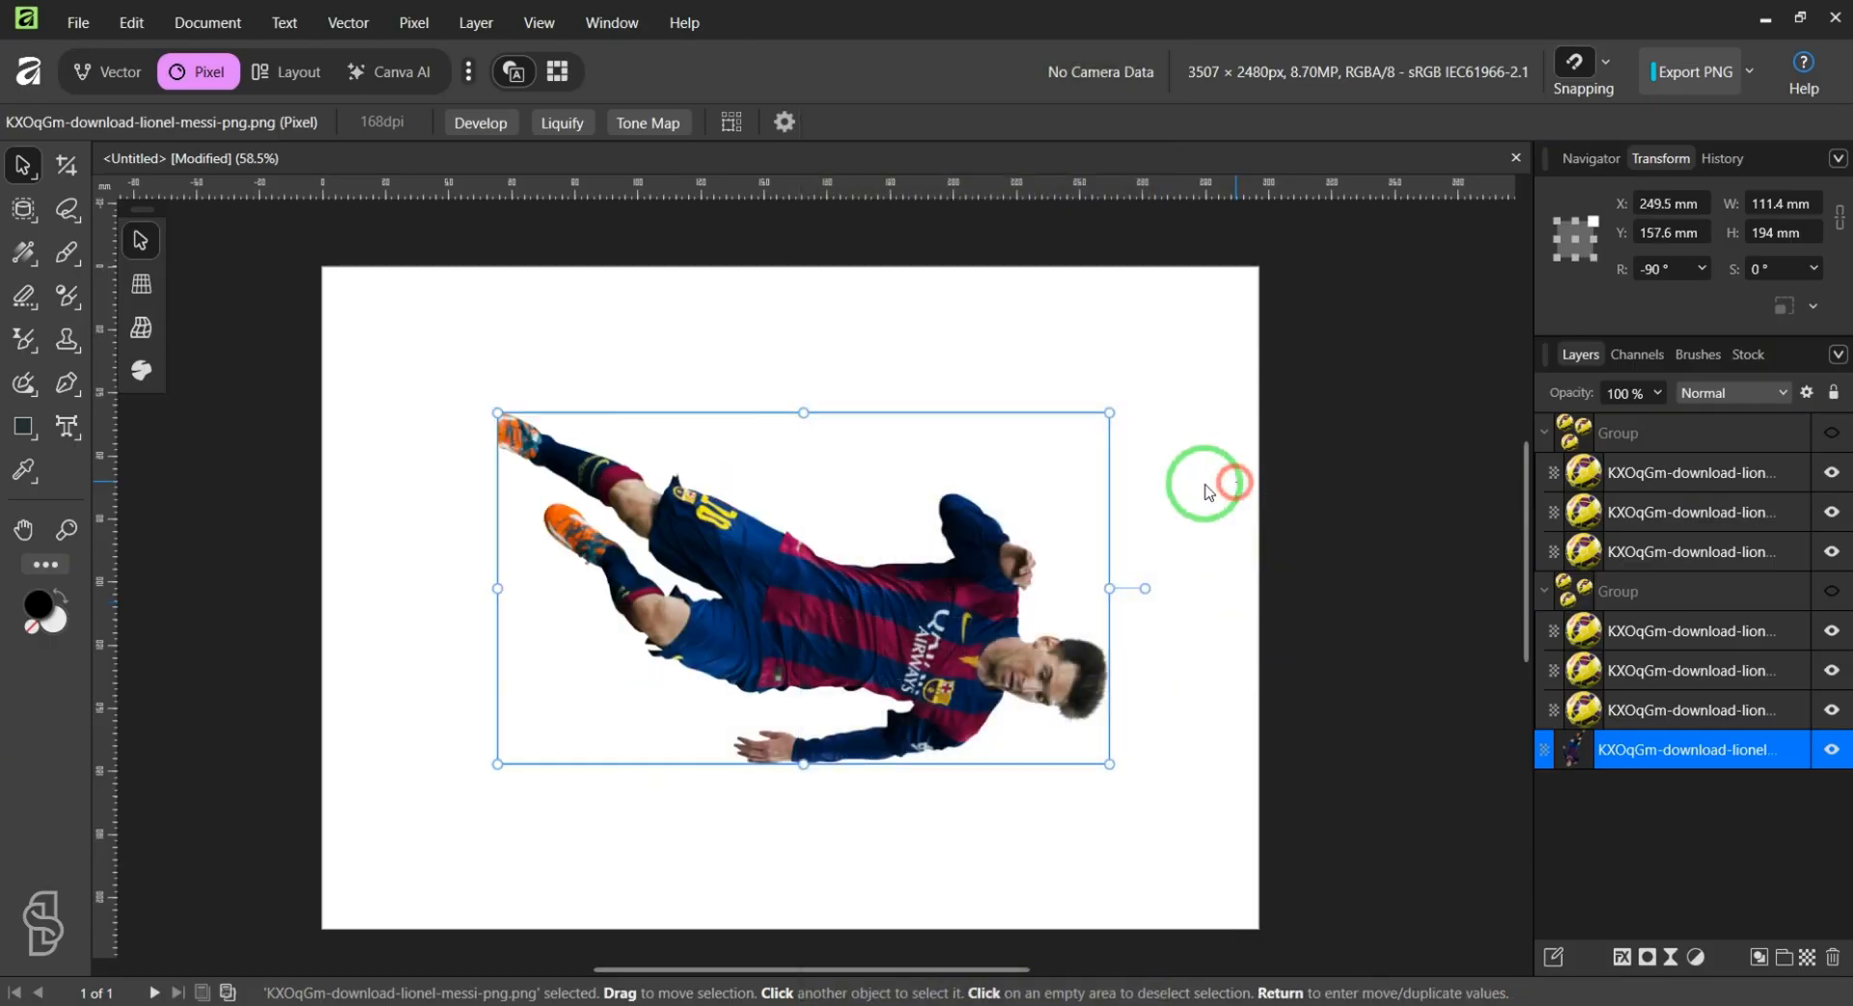
{"action": "right_click", "coordinate": [878, 560]}
{"action": "mouse_move", "coordinate": [1187, 481]}
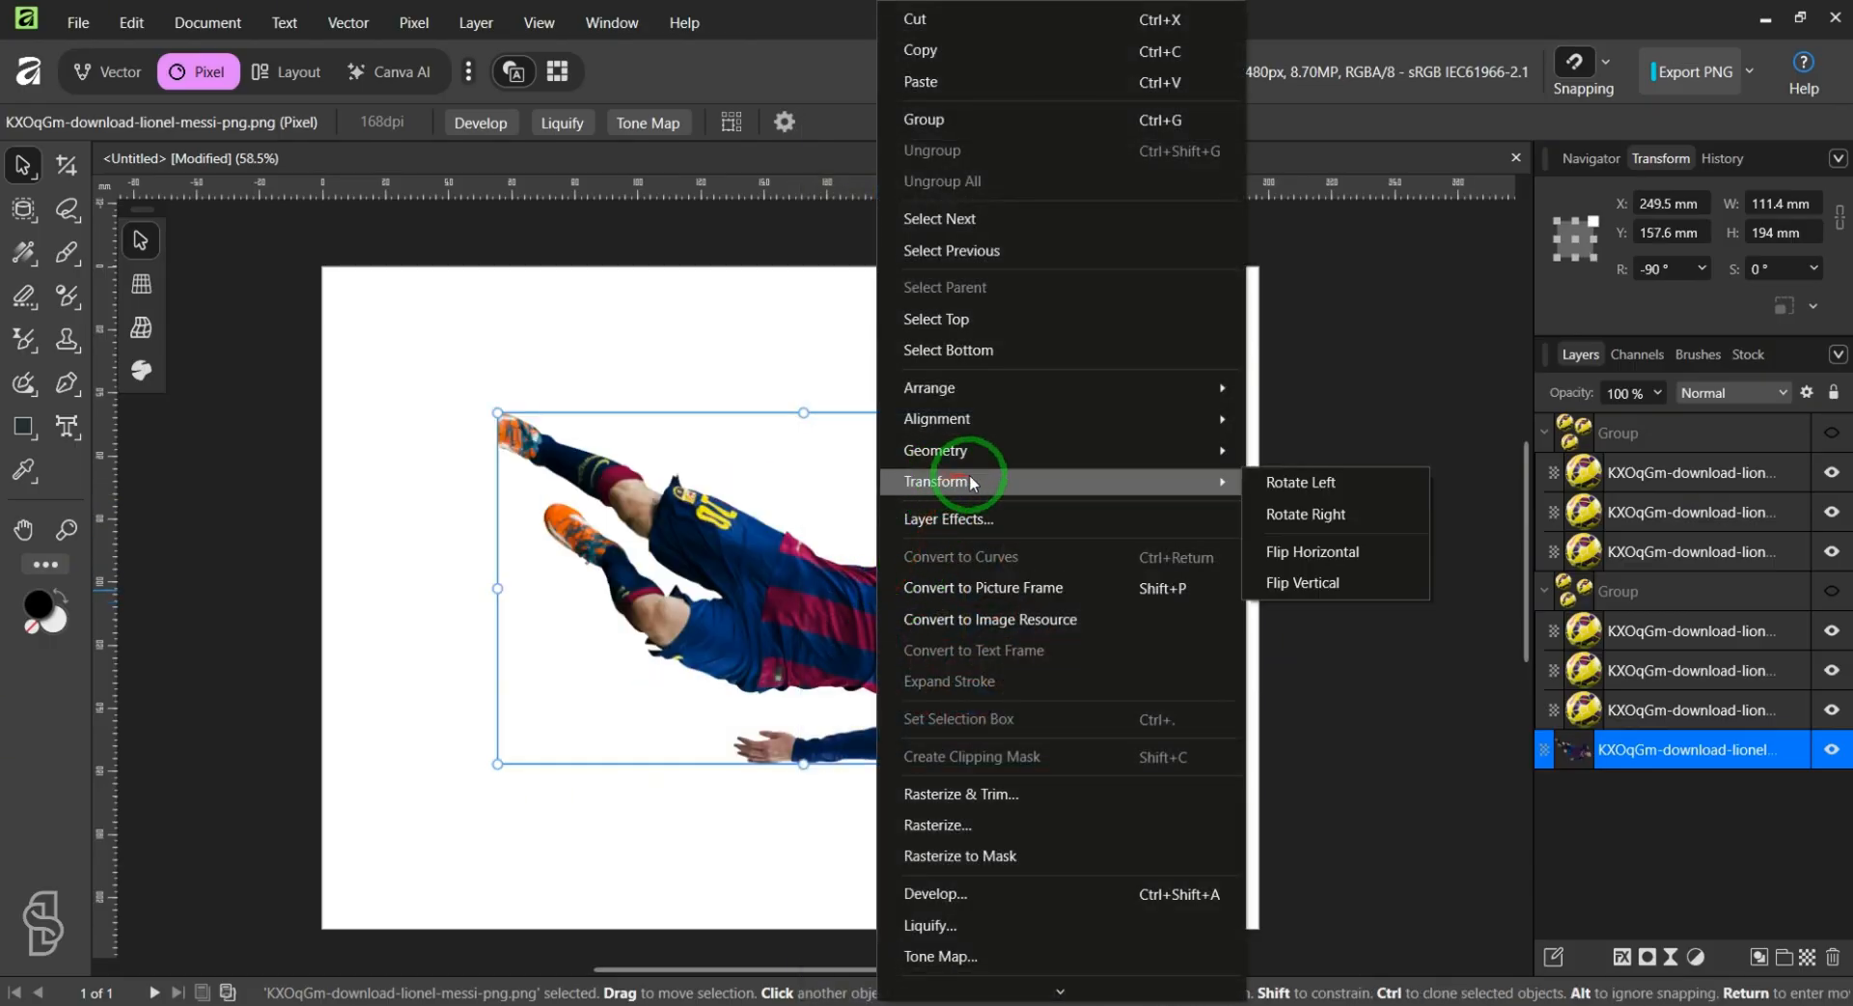
{"action": "left_click", "coordinate": [1286, 492]}
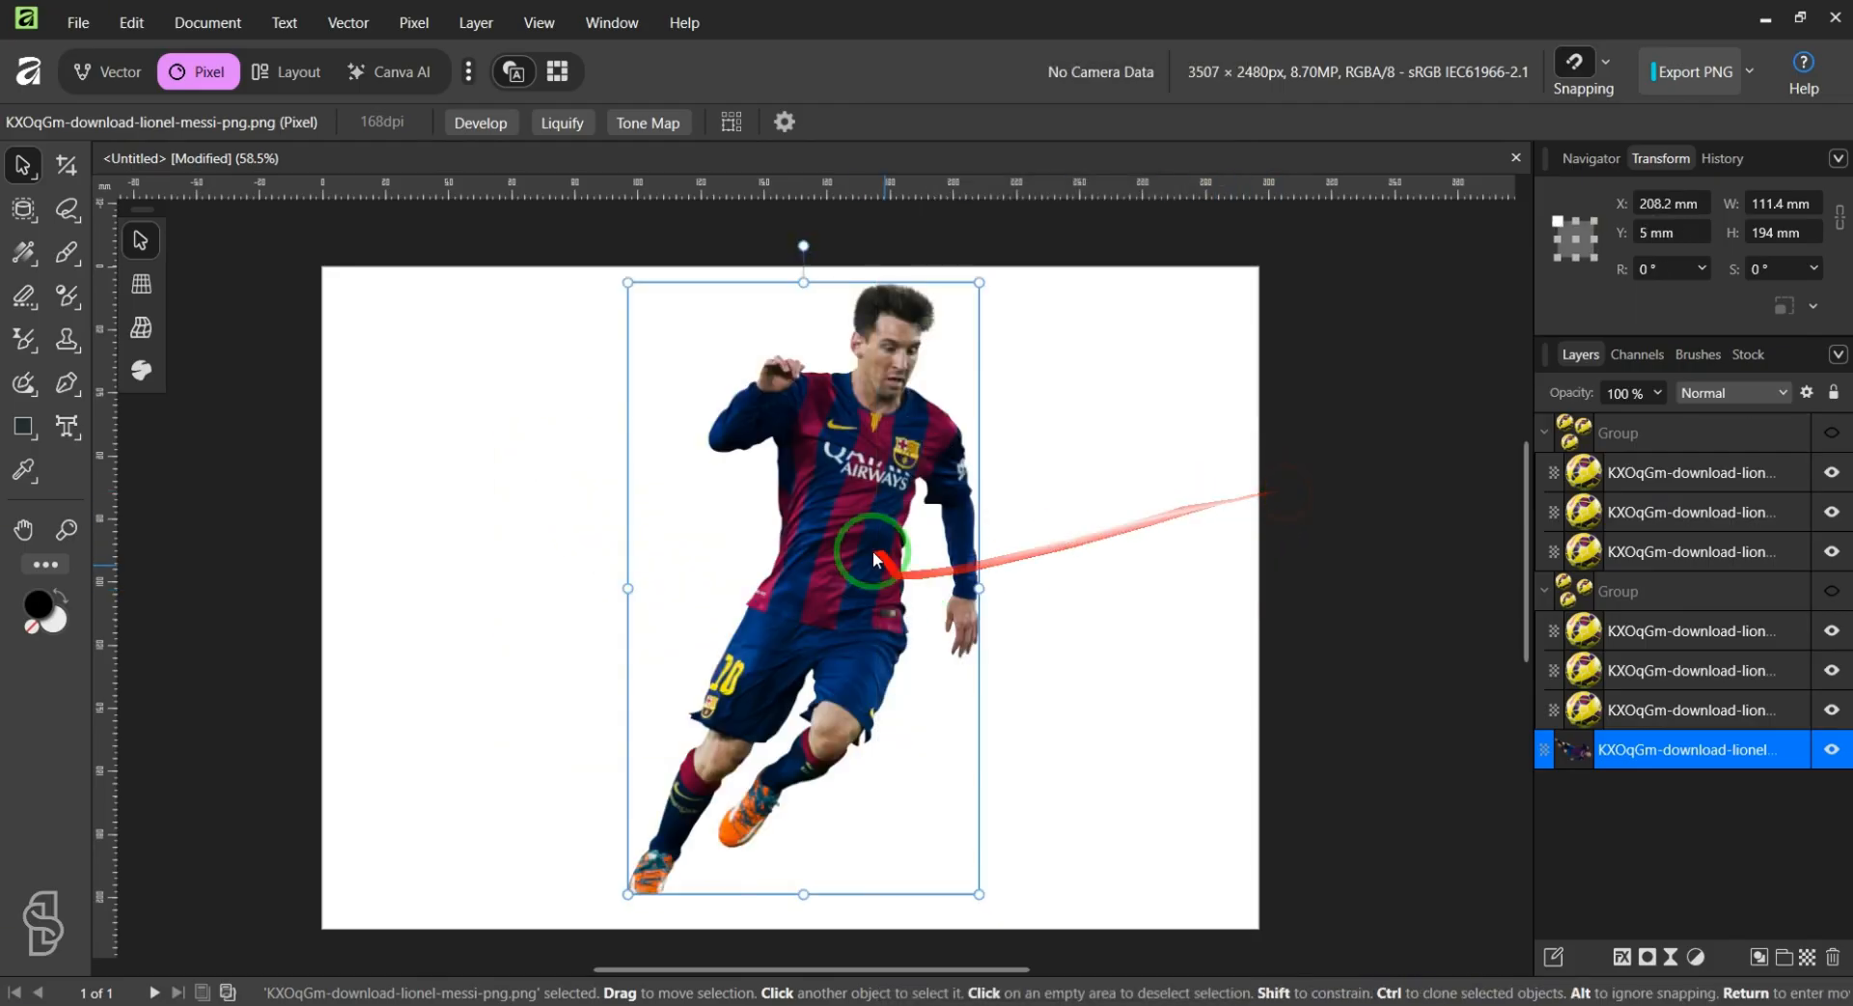
Step: Rotate the footballer right once and rotate him back left
{"action": "right_click", "coordinate": [860, 549]}
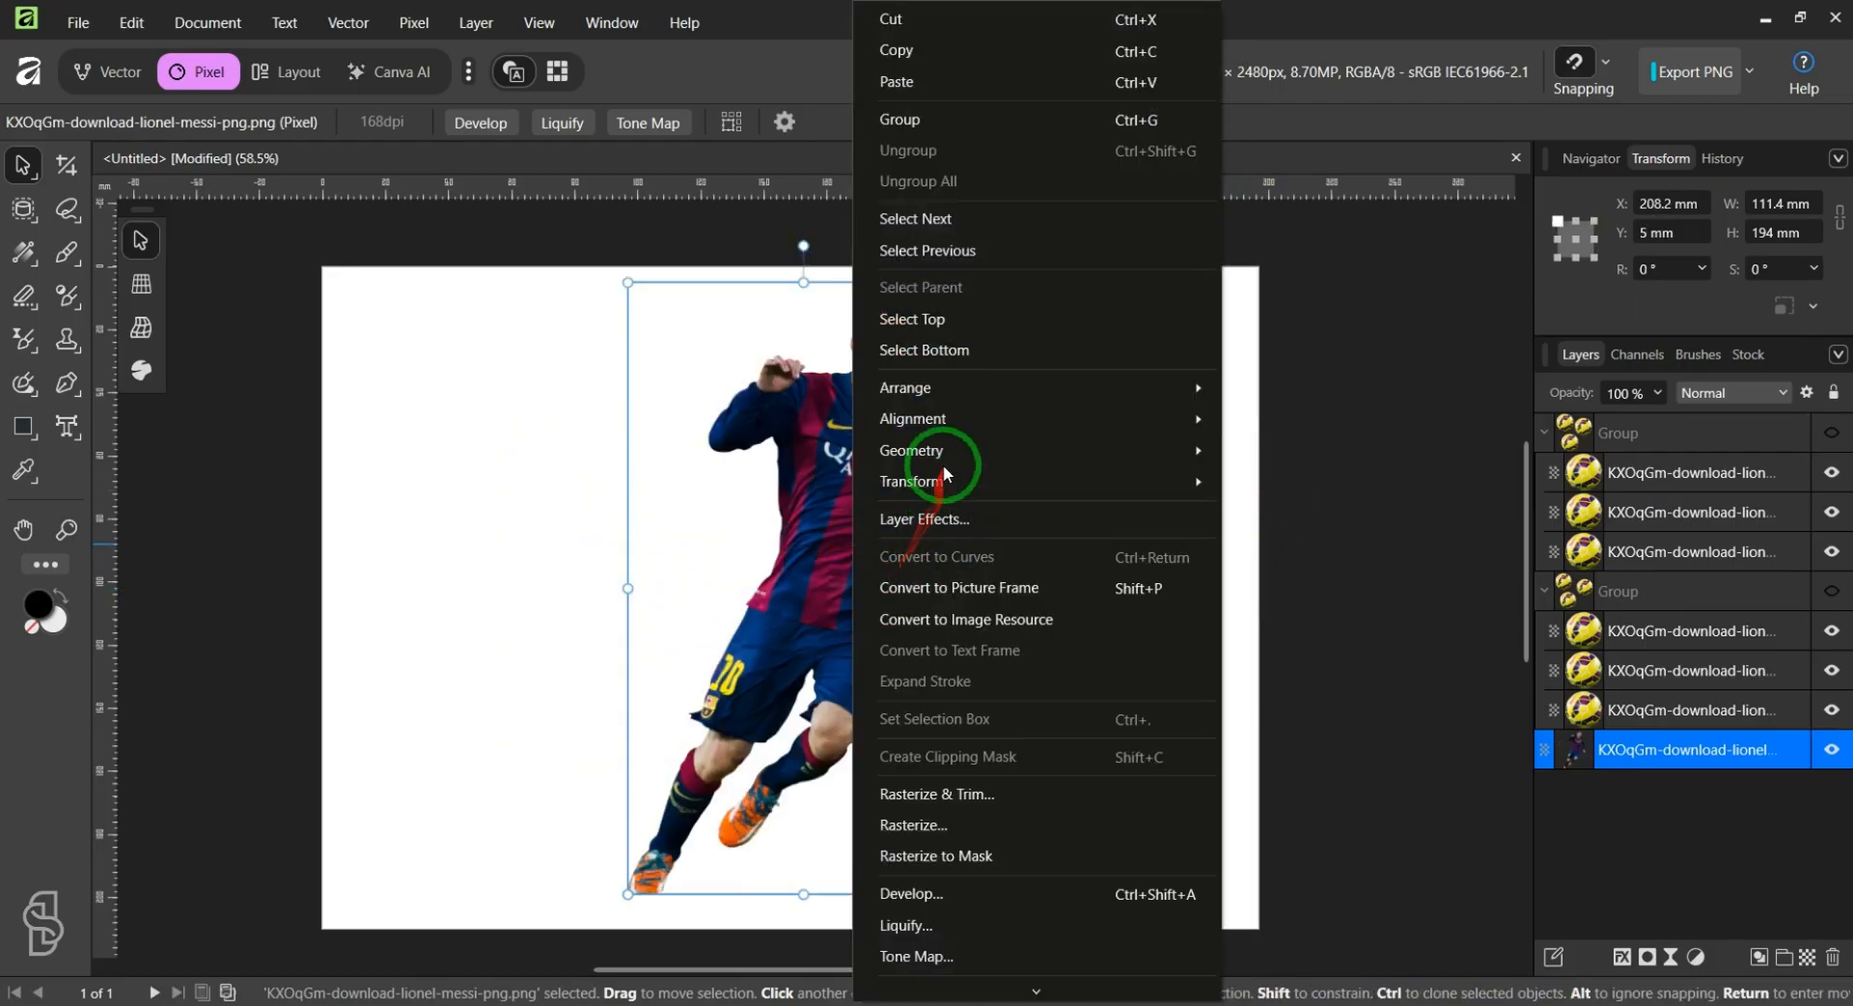
{"action": "mouse_move", "coordinate": [988, 479]}
{"action": "left_click", "coordinate": [1315, 511]}
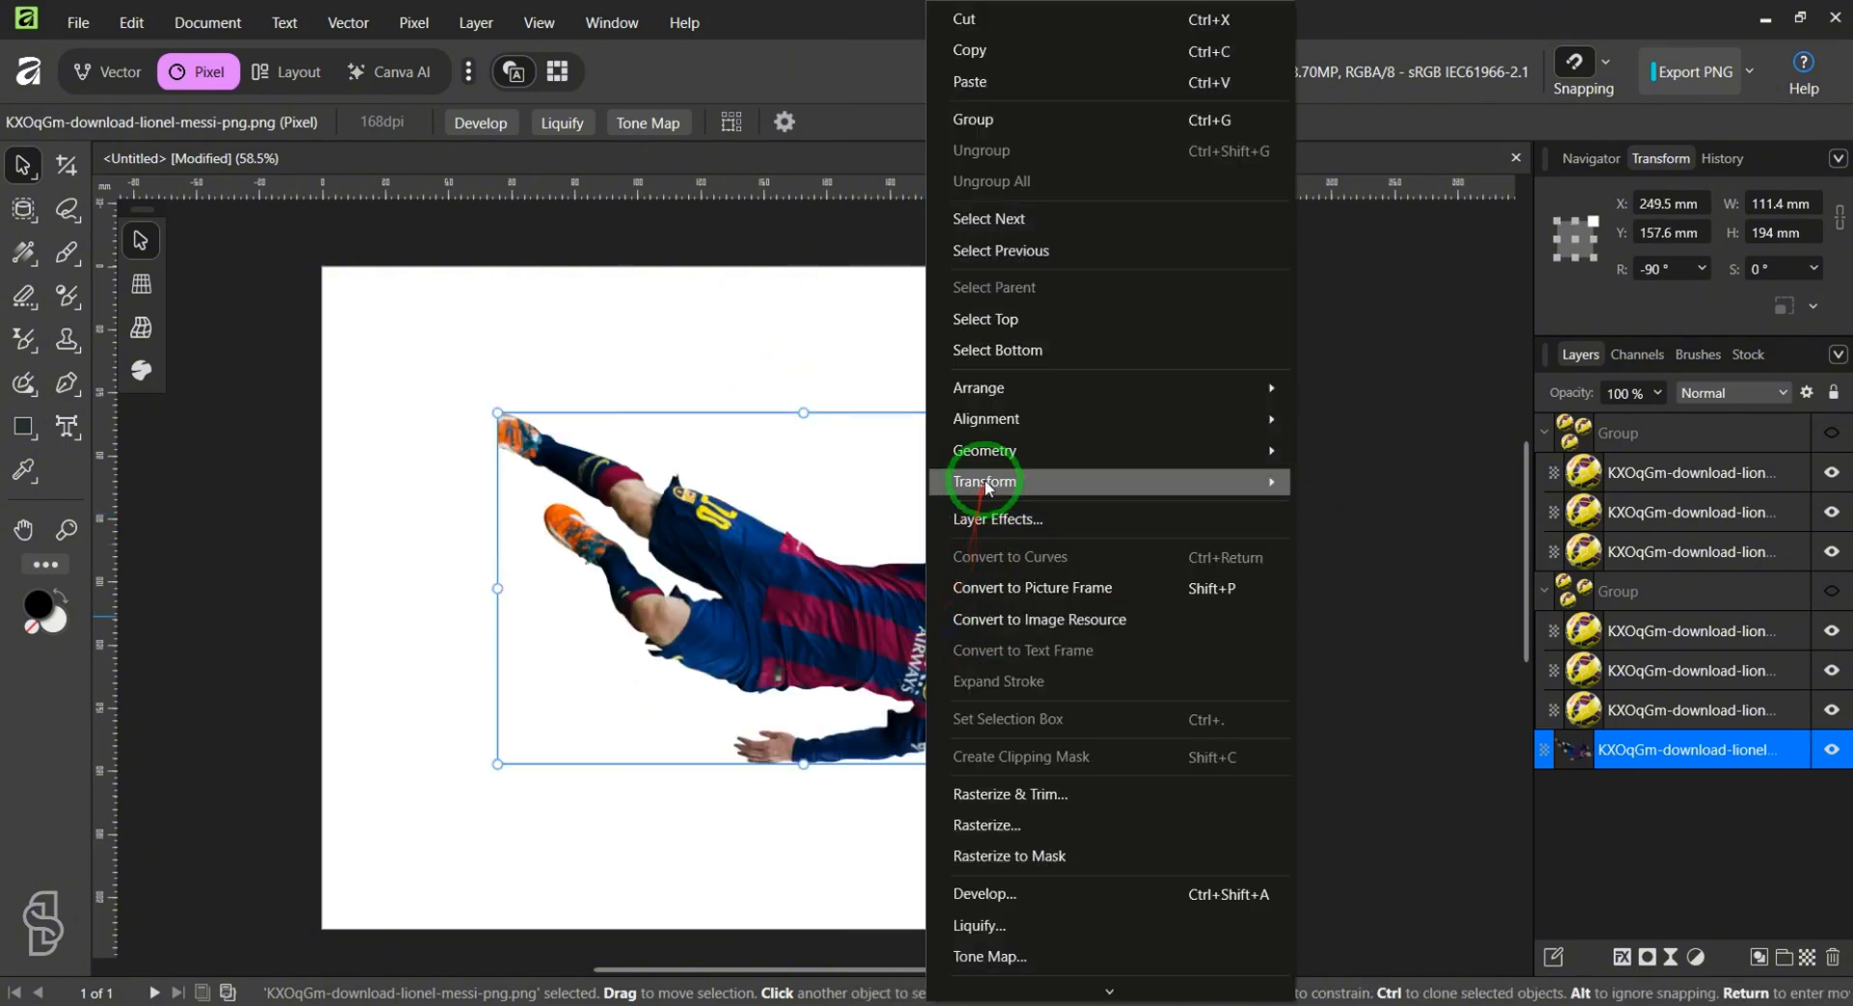
{"action": "mouse_move", "coordinate": [1096, 480]}
{"action": "left_click", "coordinate": [1340, 487]}
Step: Move the footballer to about X 196.9 mm, Y 8 mm and resize him without keeping proportions to about 85.4 × 163.1 mm
{"action": "left_click_drag", "start_coordinate": [827, 581], "coordinate": [792, 596]}
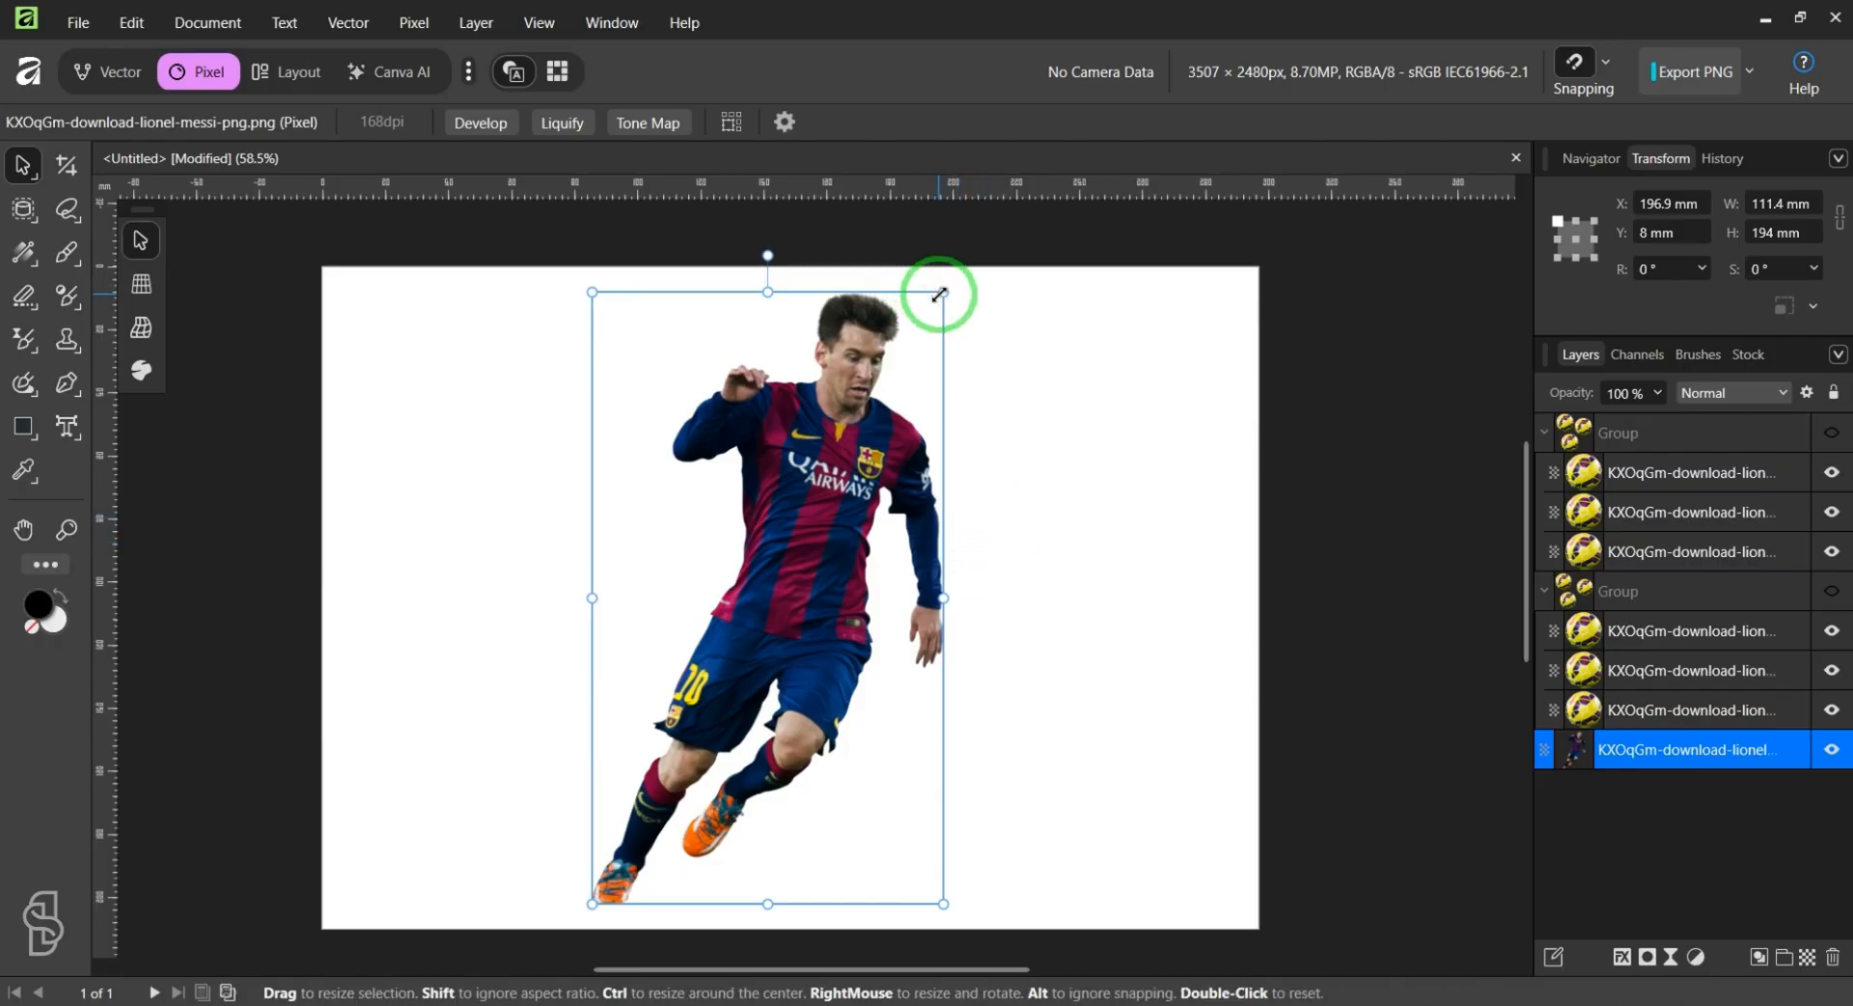
{"action": "left_click_drag", "start_coordinate": [940, 293], "coordinate": [802, 448]}
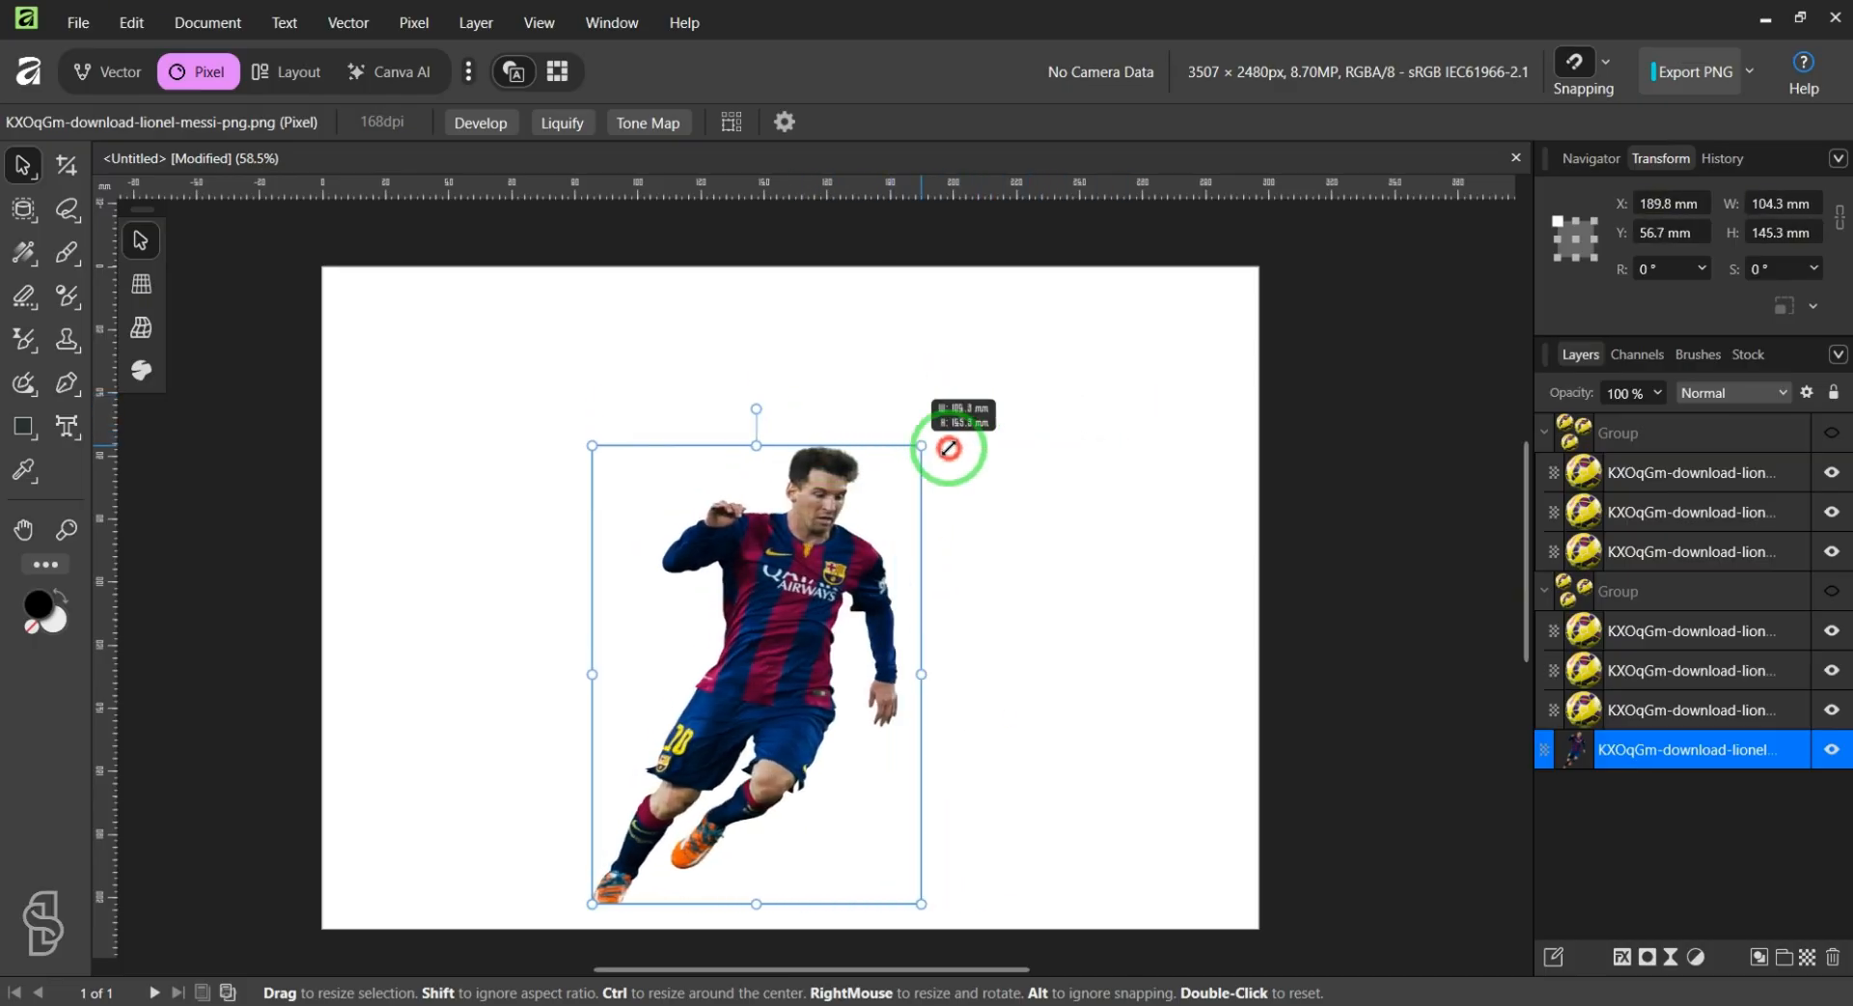
{"action": "mouse_move", "coordinate": [948, 448]}
{"action": "left_mouse_down"}
{"action": "mouse_move", "coordinate": [1025, 442]}
{"action": "mouse_move", "coordinate": [932, 428]}
{"action": "left_mouse_up"}
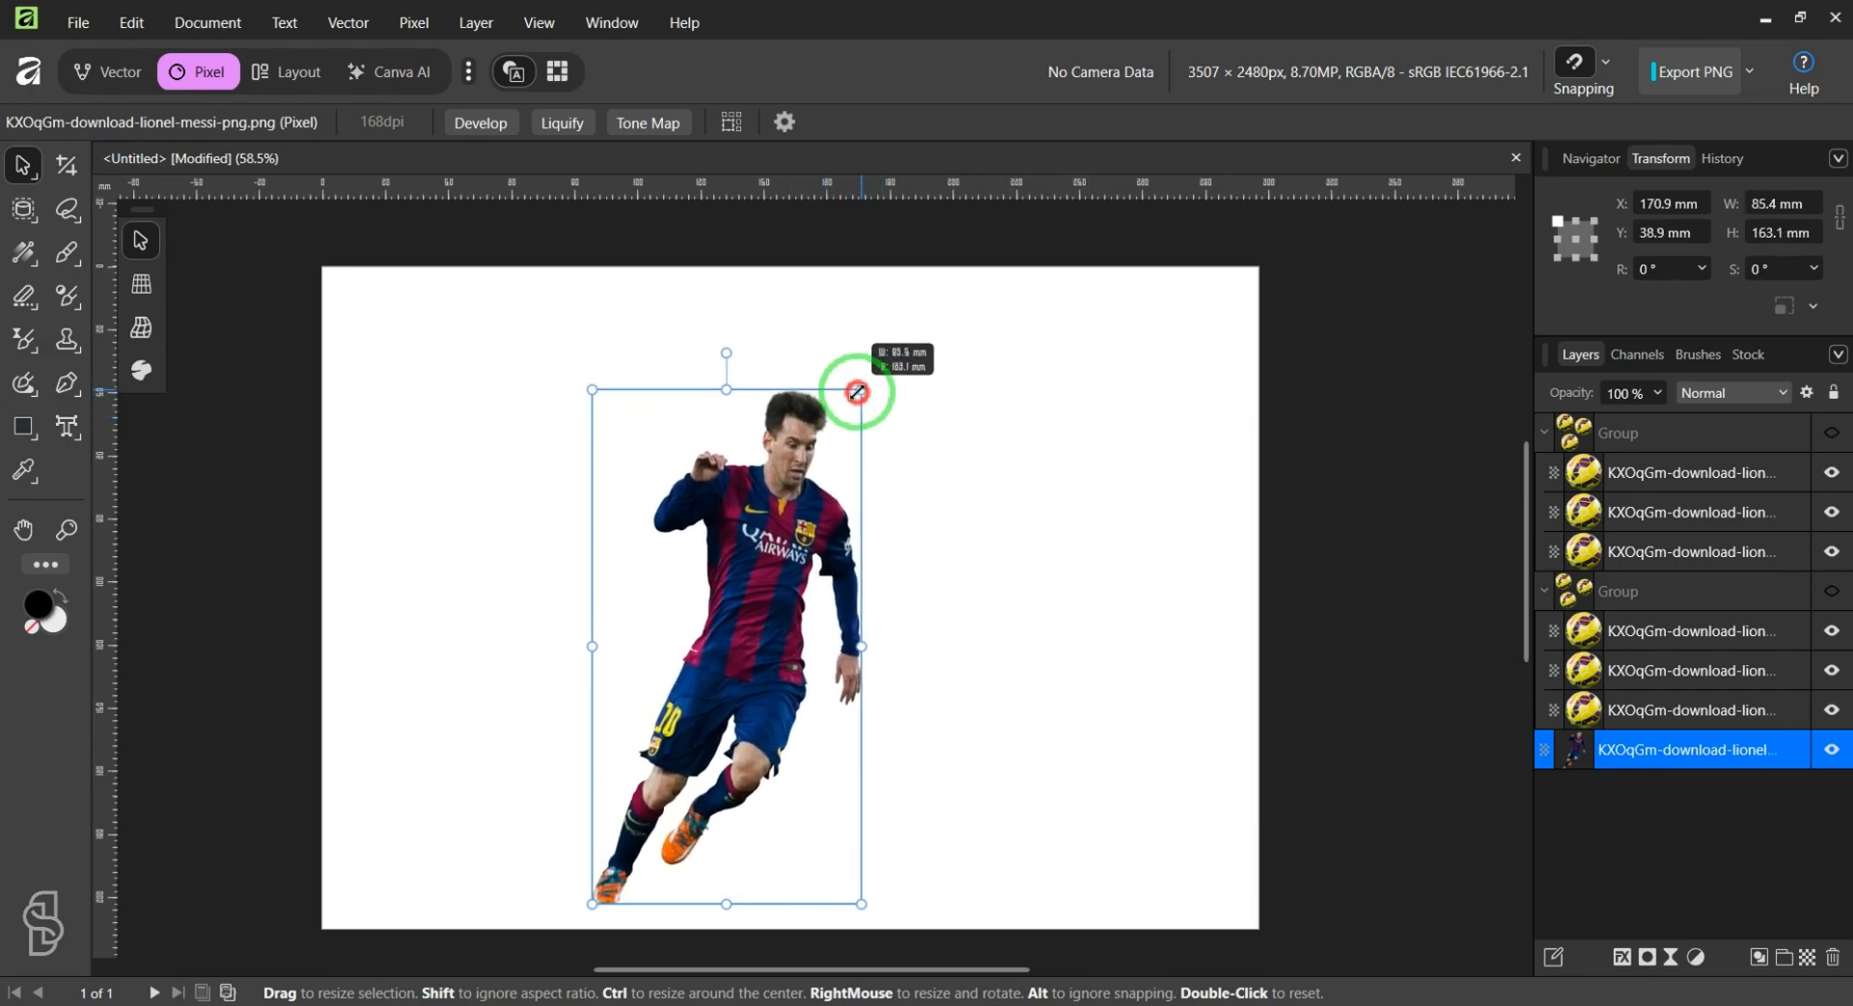
Step: Resize the footballer to about 88.7 × 154.5 mm with the aspect ratio locked, shift him slightly and clear the selection
{"action": "left_click_drag", "start_coordinate": [857, 392], "coordinate": [875, 370]}
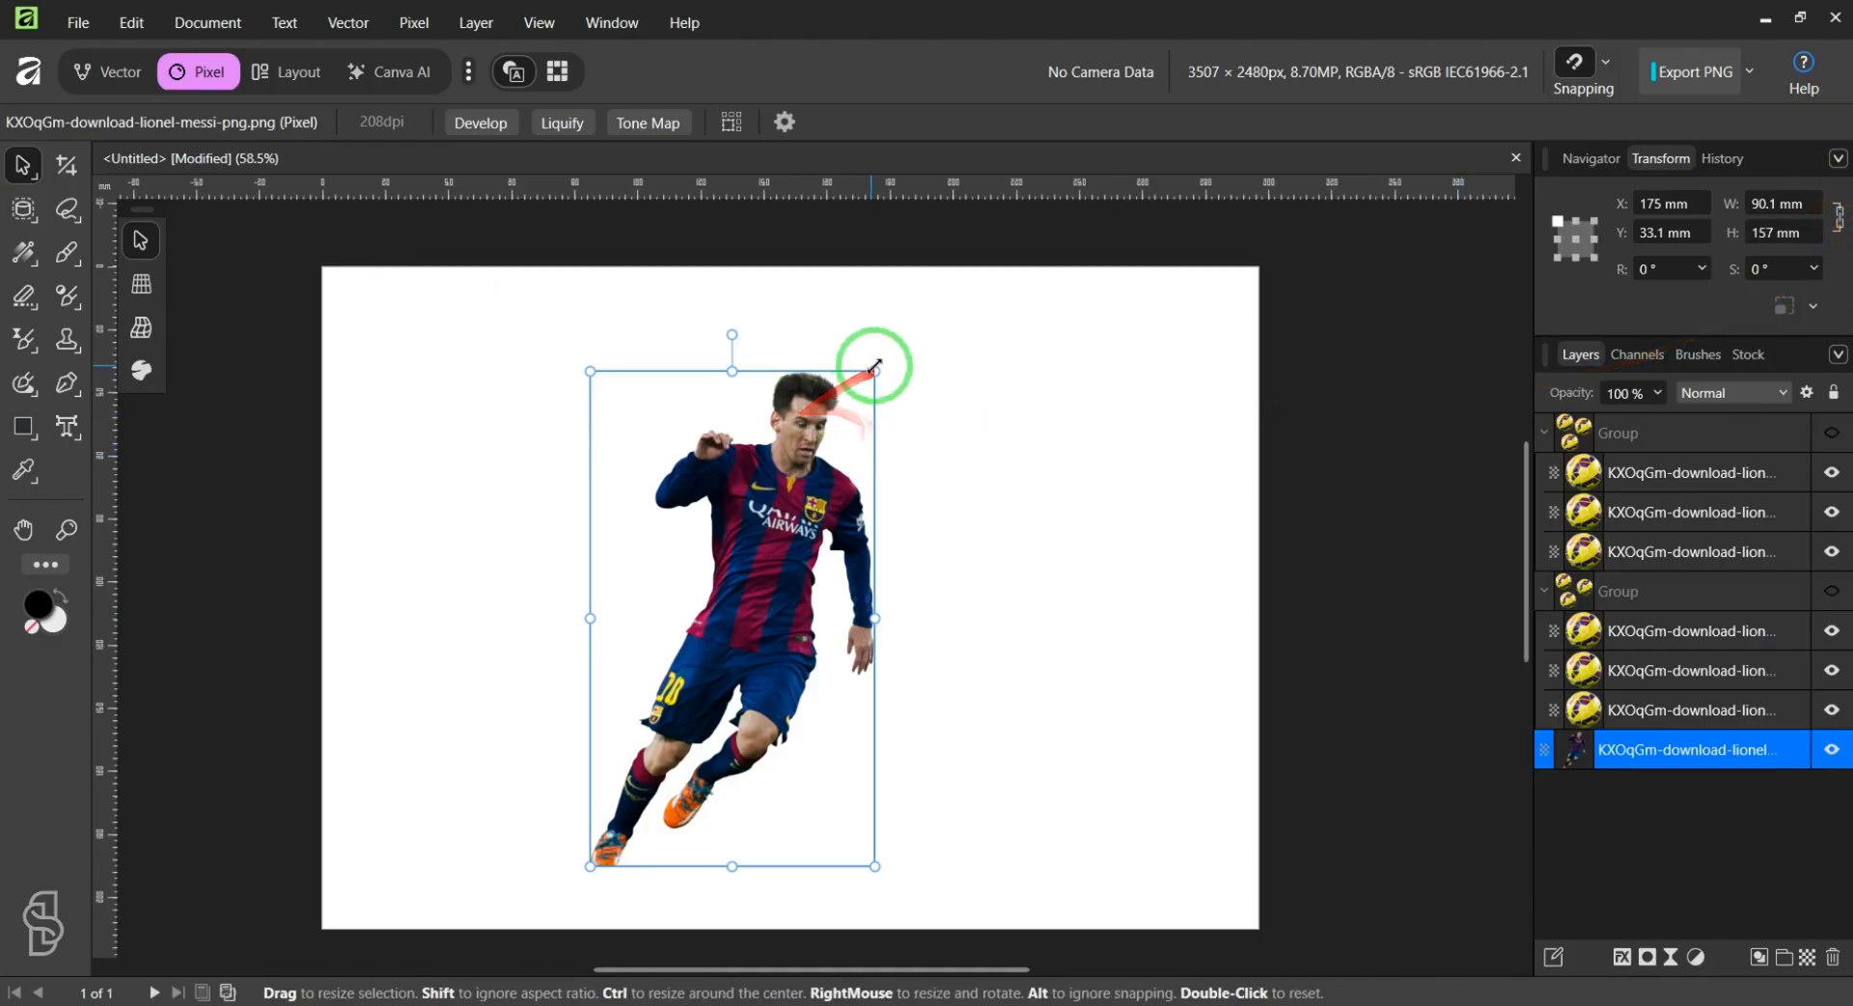
{"action": "left_click_drag", "start_coordinate": [875, 371], "coordinate": [915, 369]}
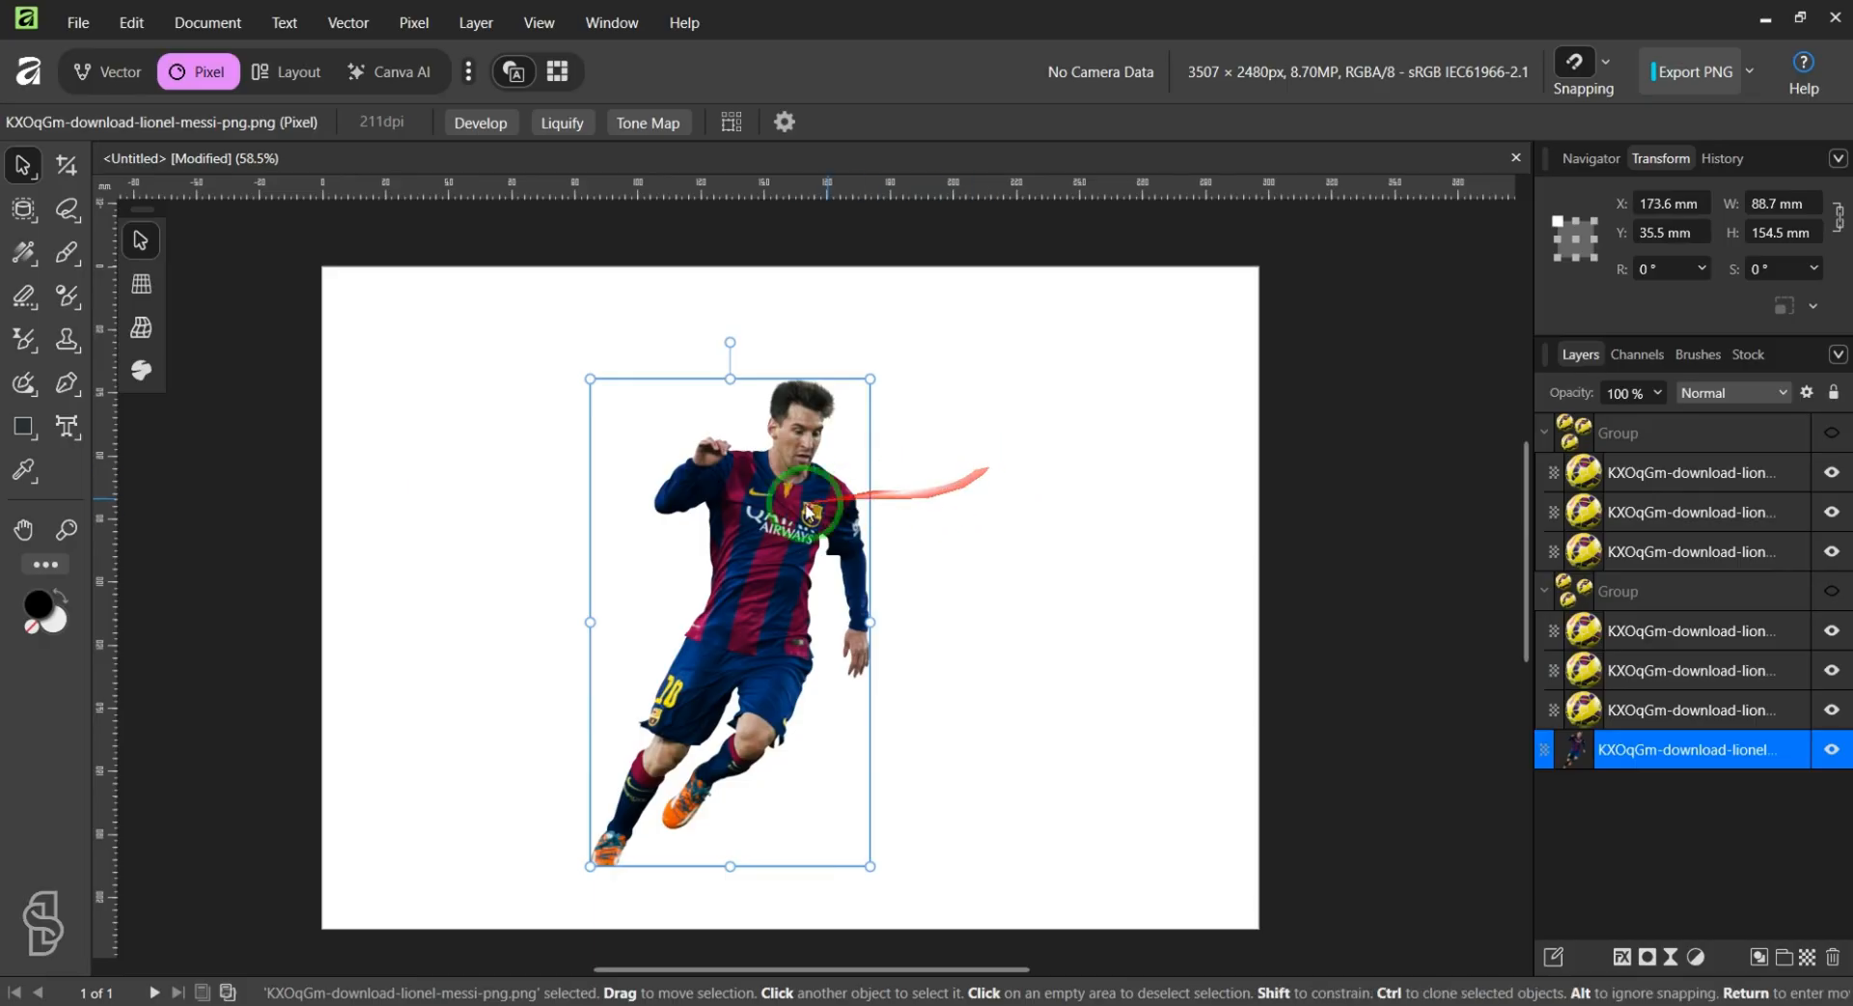
{"action": "left_click_drag", "start_coordinate": [782, 526], "coordinate": [813, 522]}
{"action": "left_click", "coordinate": [654, 551]}
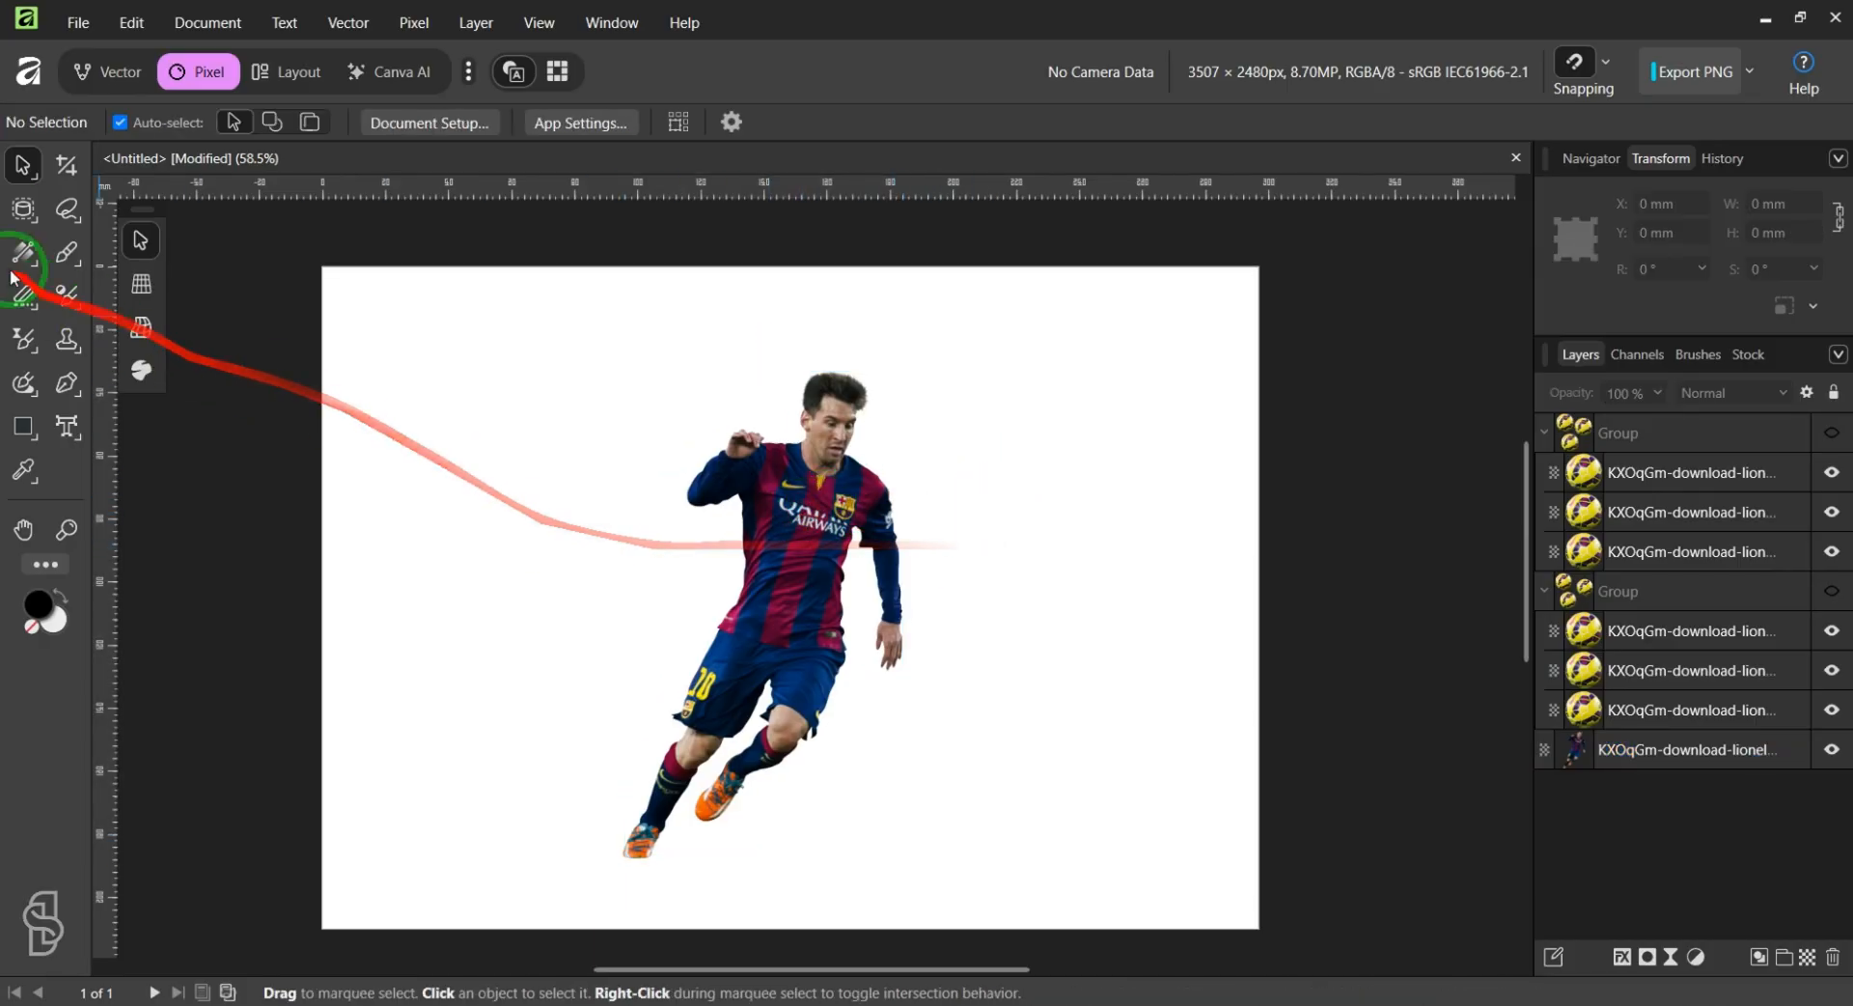
{"action": "left_click", "coordinate": [19, 166]}
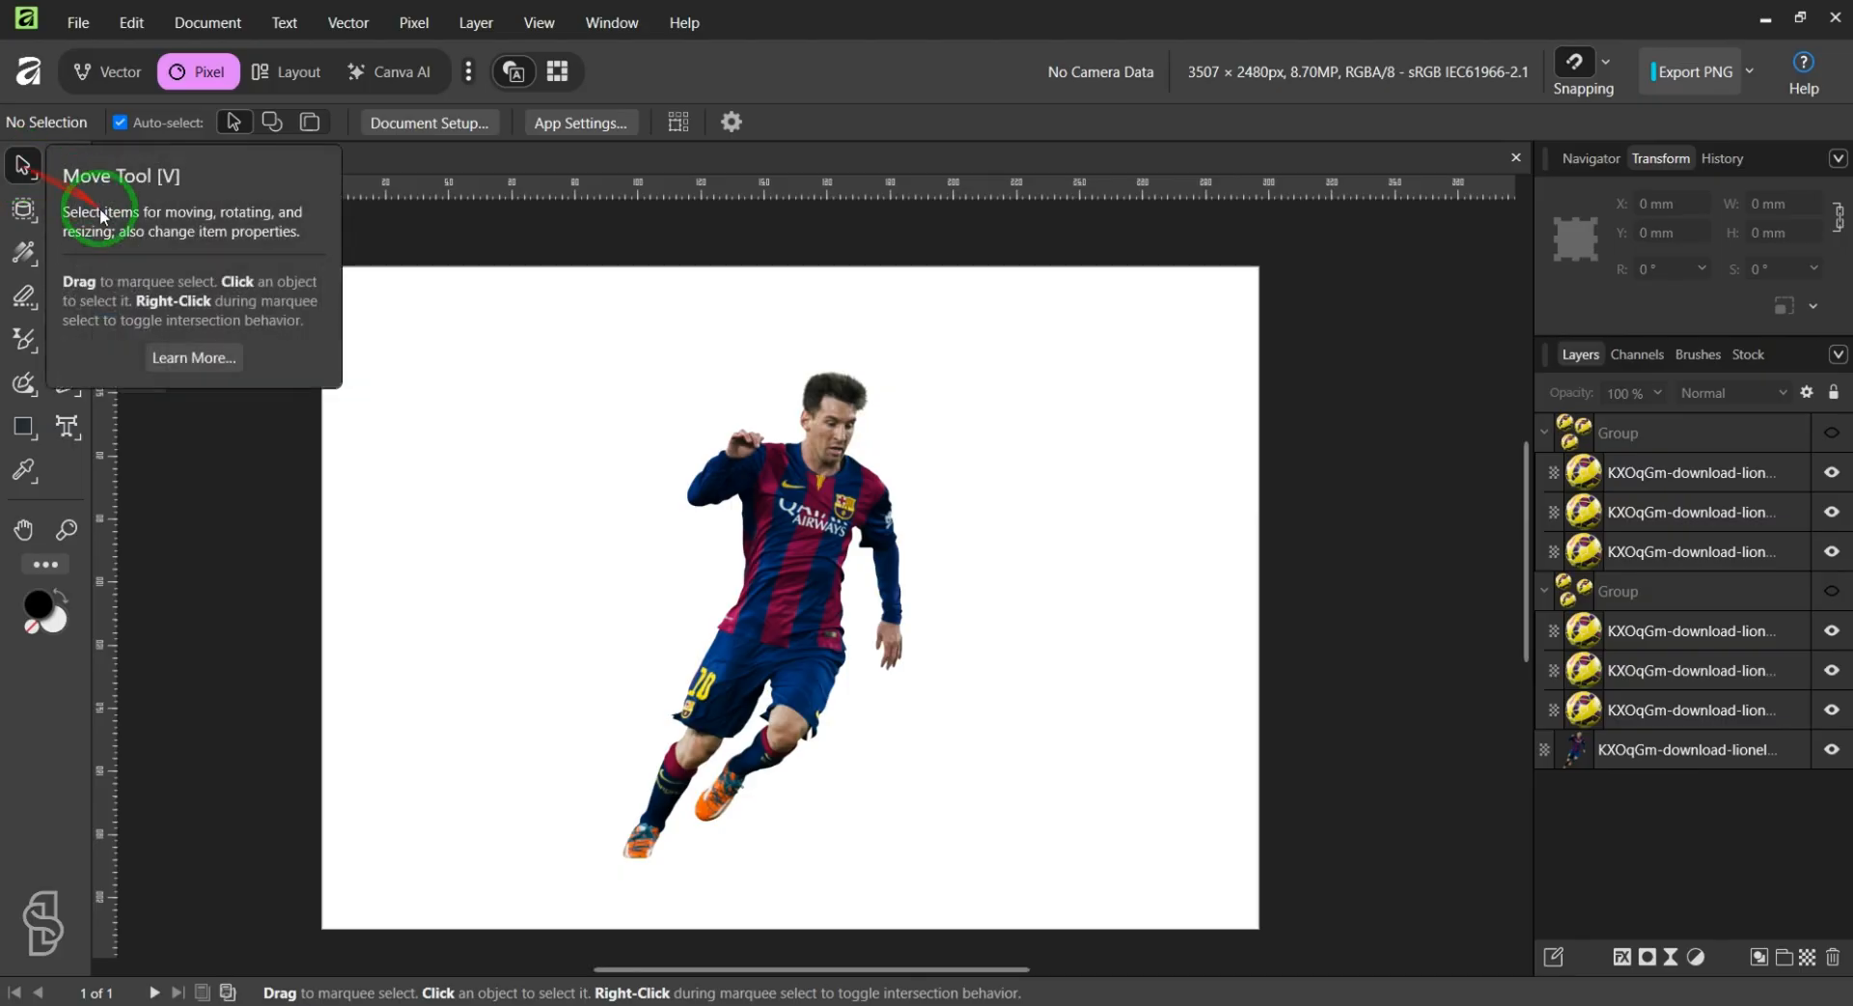